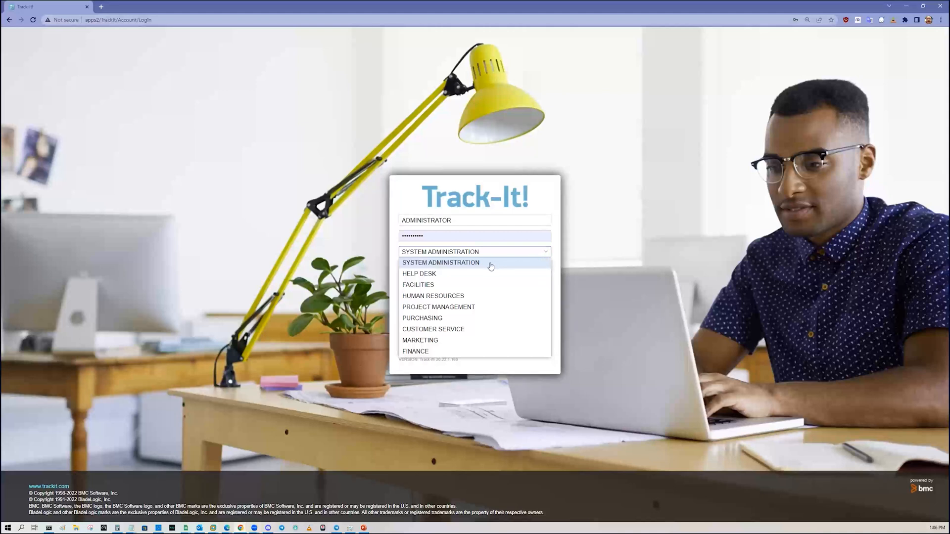
- Log in under the SYSTEM ADMINISTRATION group and look through the list of all help desk tickets
click(482, 267)
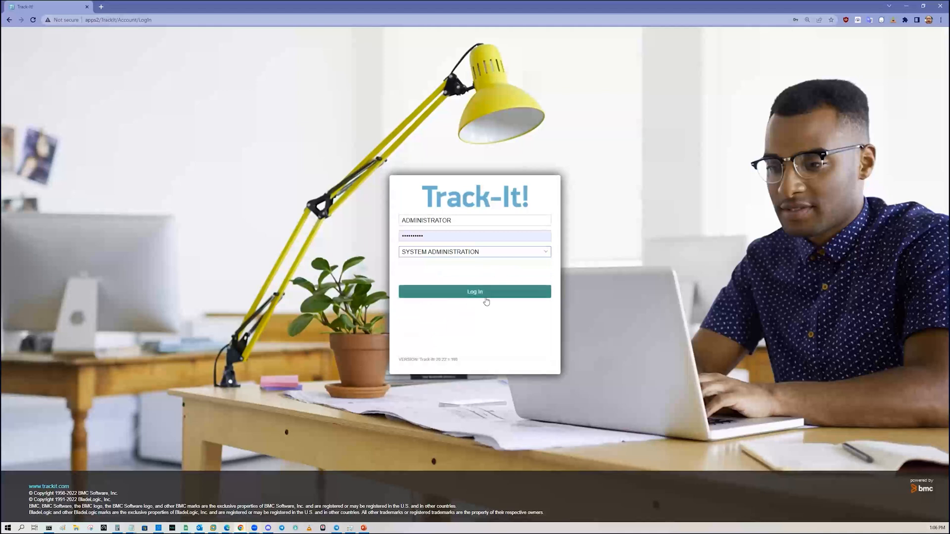
click(479, 297)
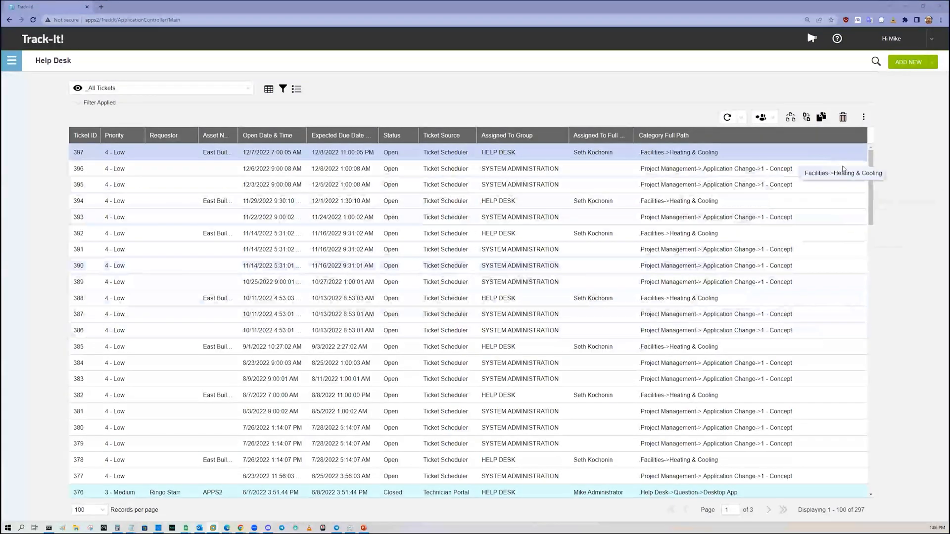
drag(870, 169, 853, 477)
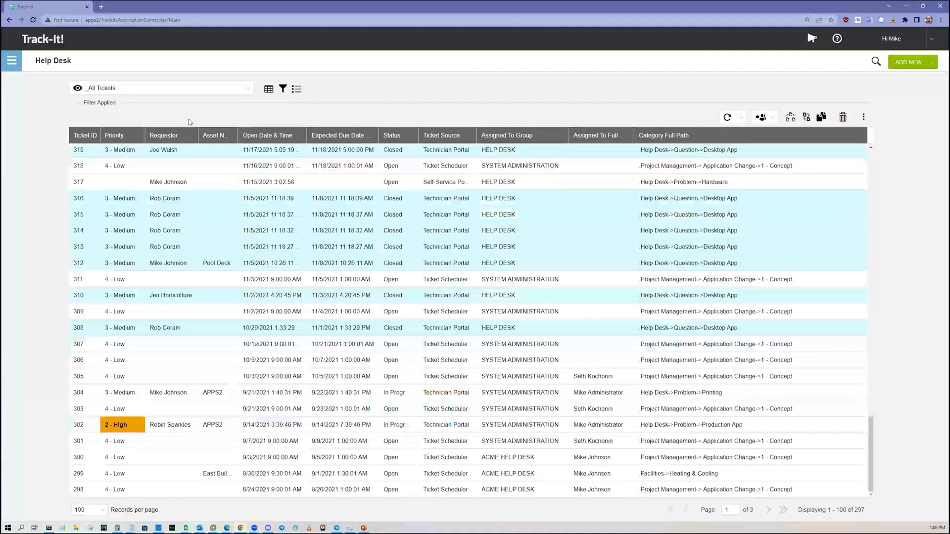
- Open the Groups page in the application settings of the configuration area
click(11, 61)
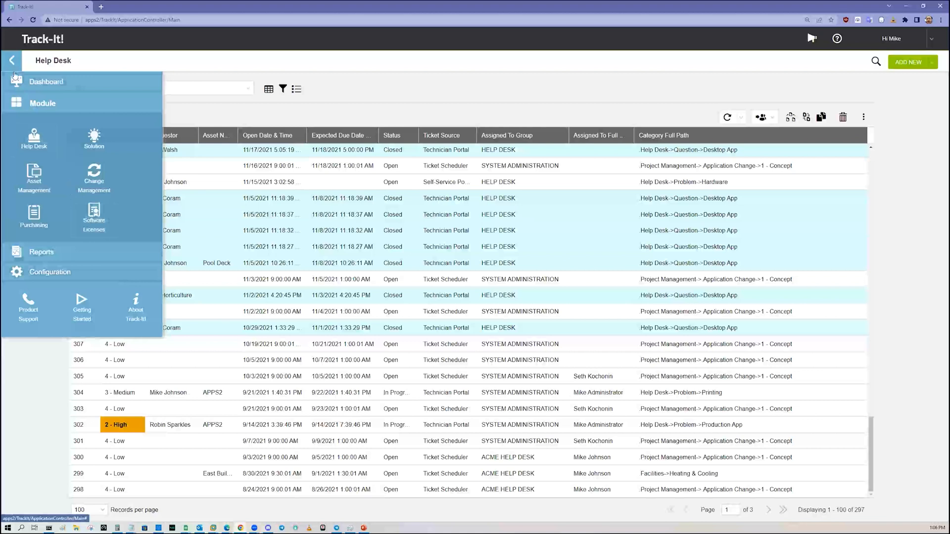
click(12, 62)
click(11, 62)
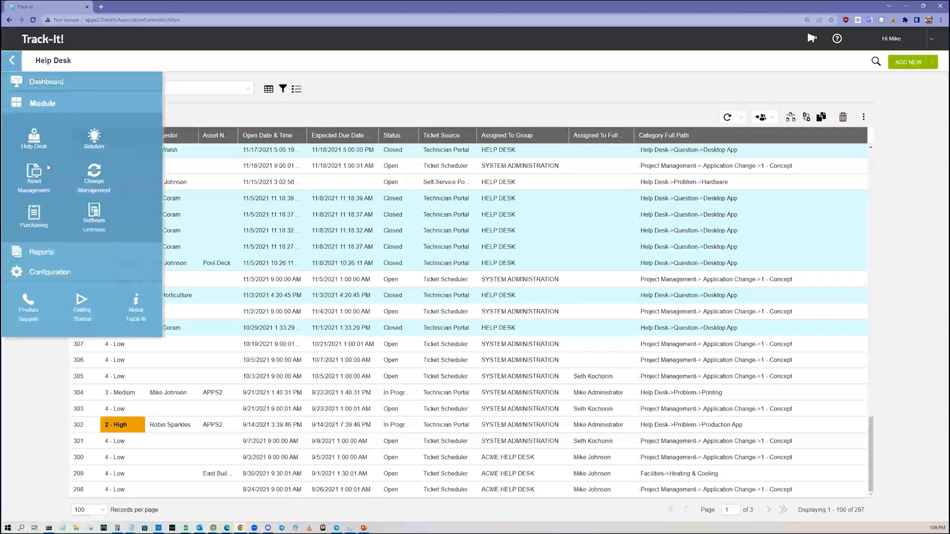
click(52, 268)
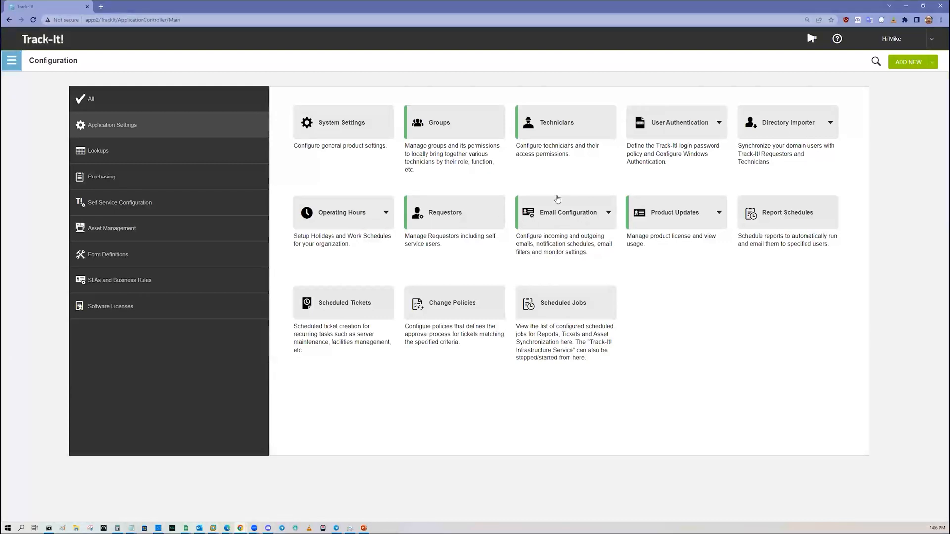
click(448, 121)
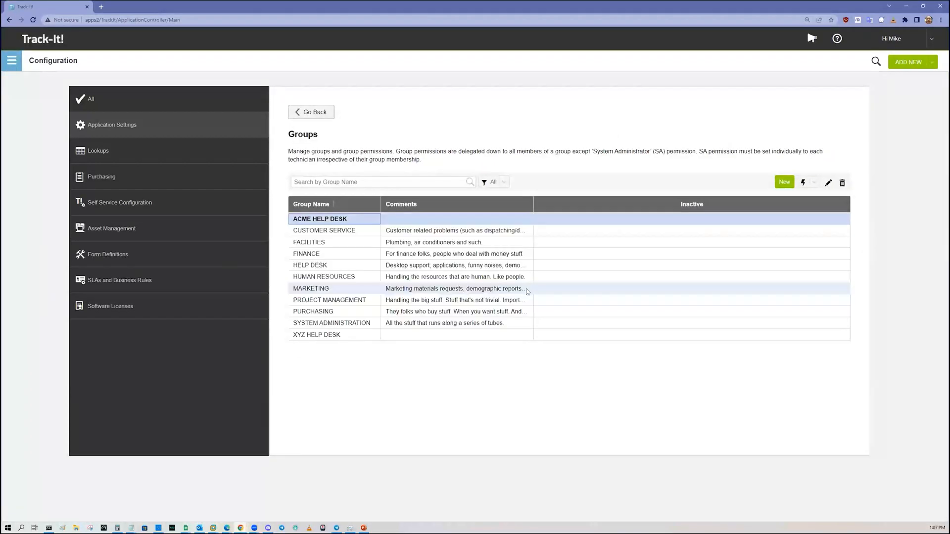
- Examine the configured groups and their comments, including HELP DESK, SYSTEM ADMINISTRATION, FACILITIES, PURCHASING, HUMAN RESOURCES and ACME HELP DESK
click(454, 255)
click(466, 267)
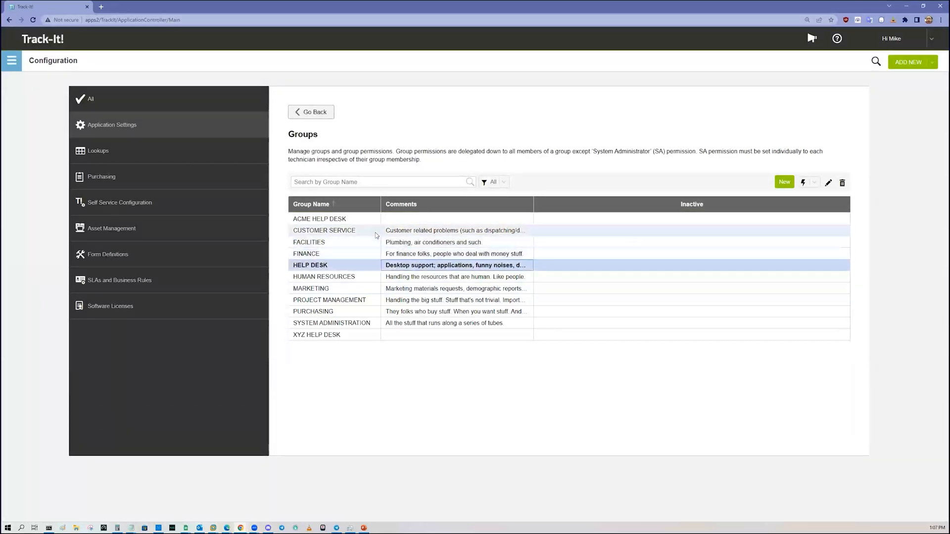
click(354, 324)
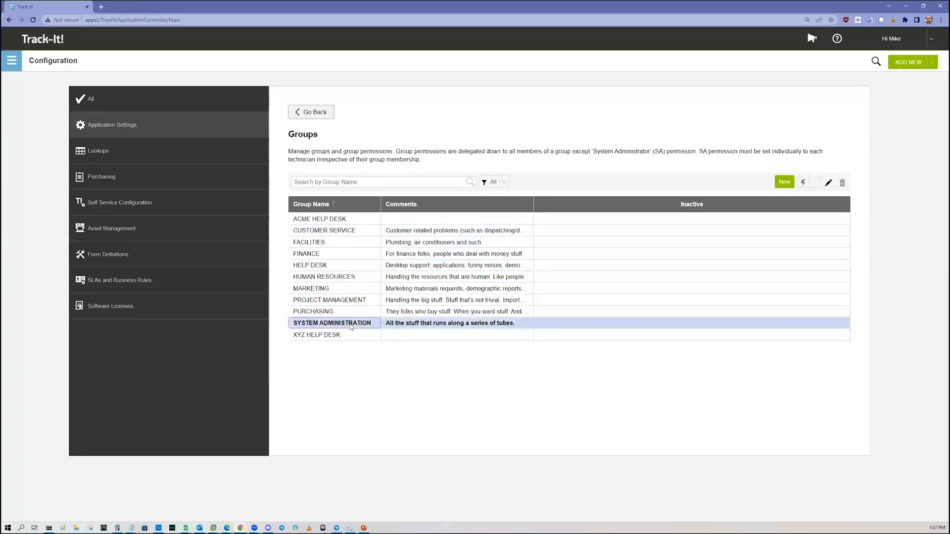
click(343, 268)
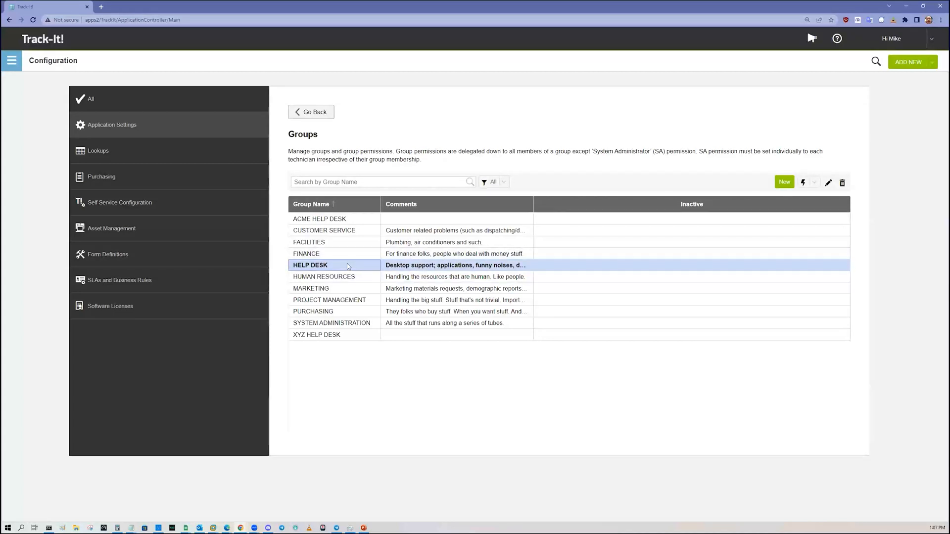
click(378, 323)
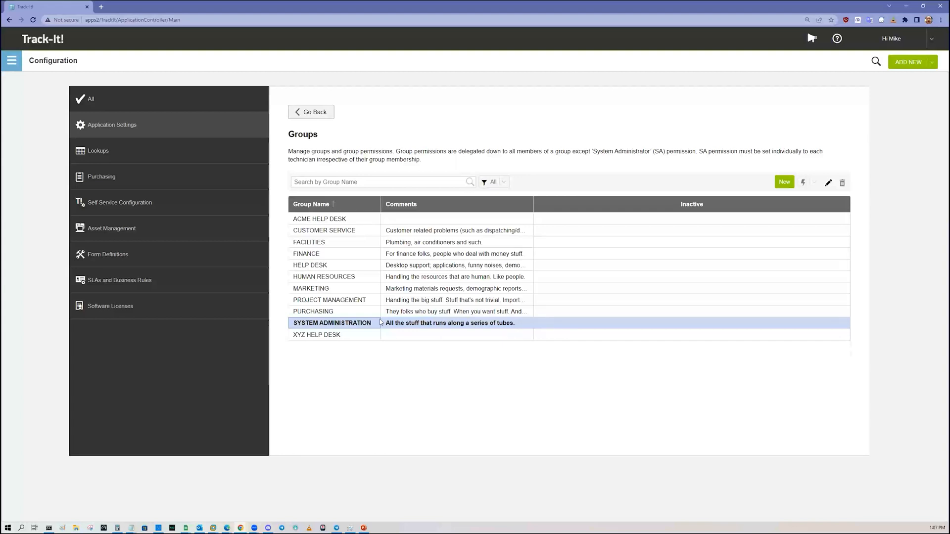
click(373, 267)
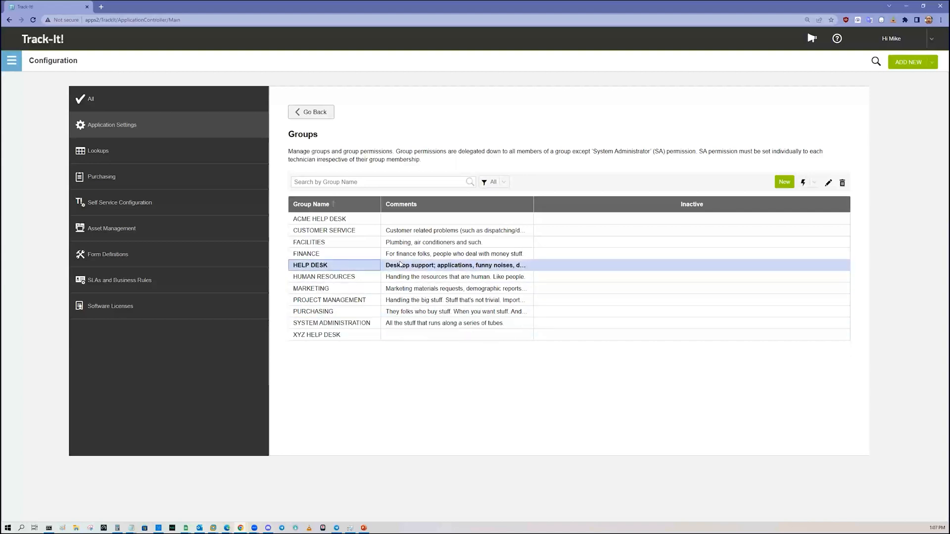
click(383, 243)
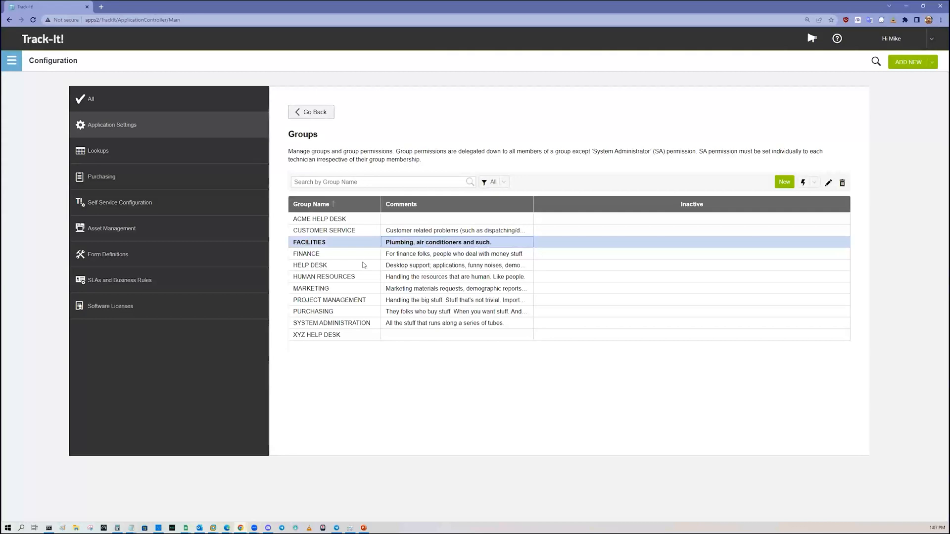
click(345, 316)
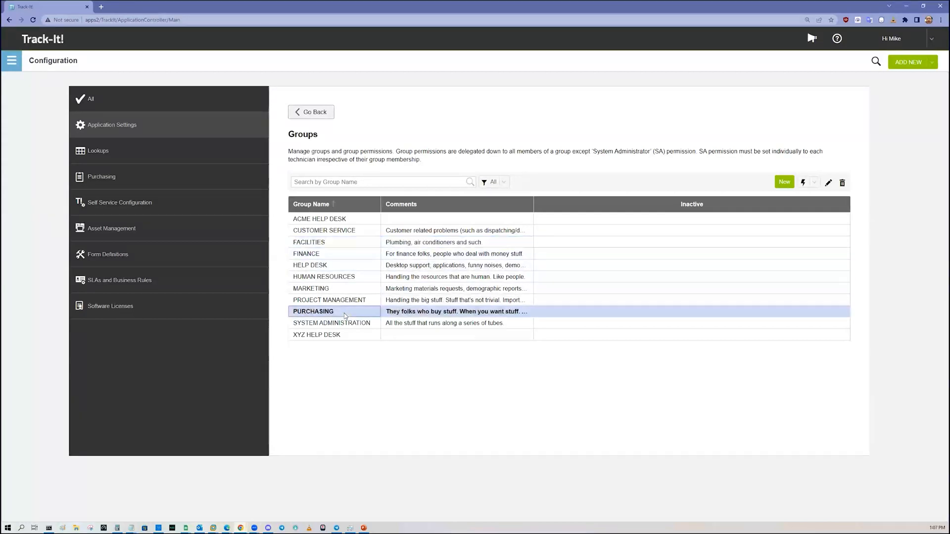
click(345, 300)
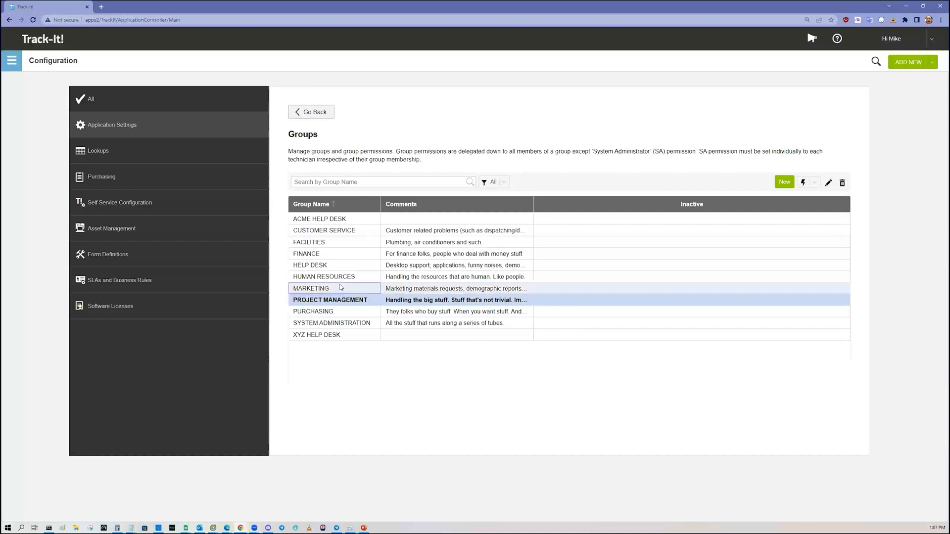
click(345, 288)
click(345, 277)
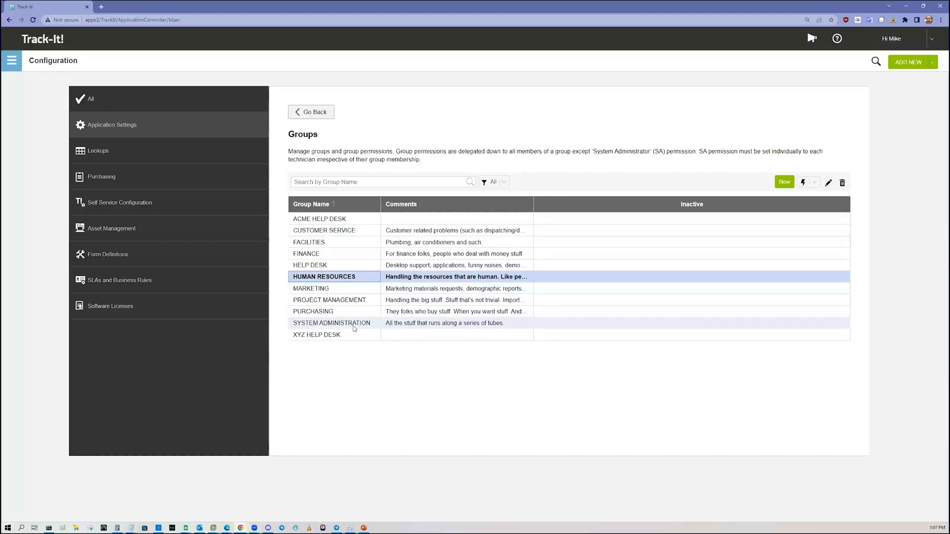
click(353, 326)
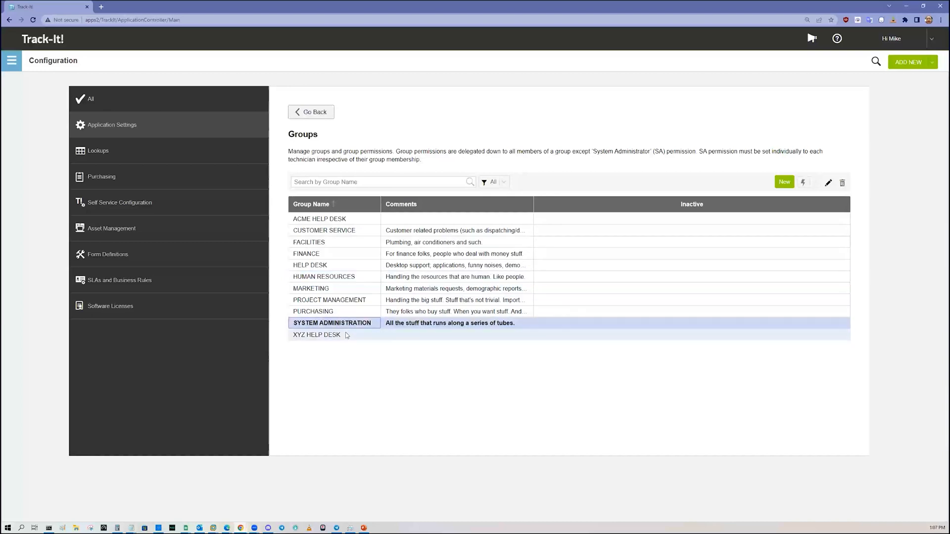
click(347, 335)
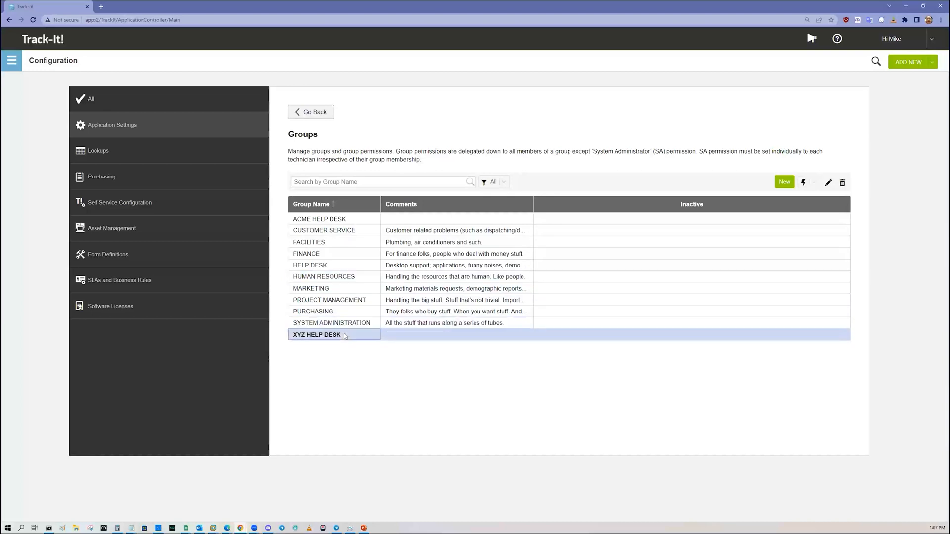
click(326, 223)
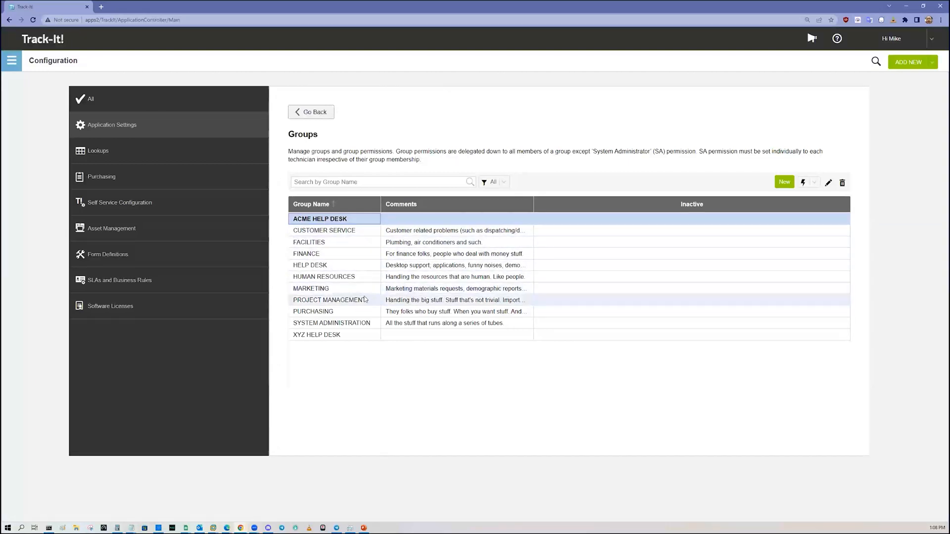
- View the full list of technicians assigned to the PROJECT MANAGEMENT group and close the group record
double_click(356, 301)
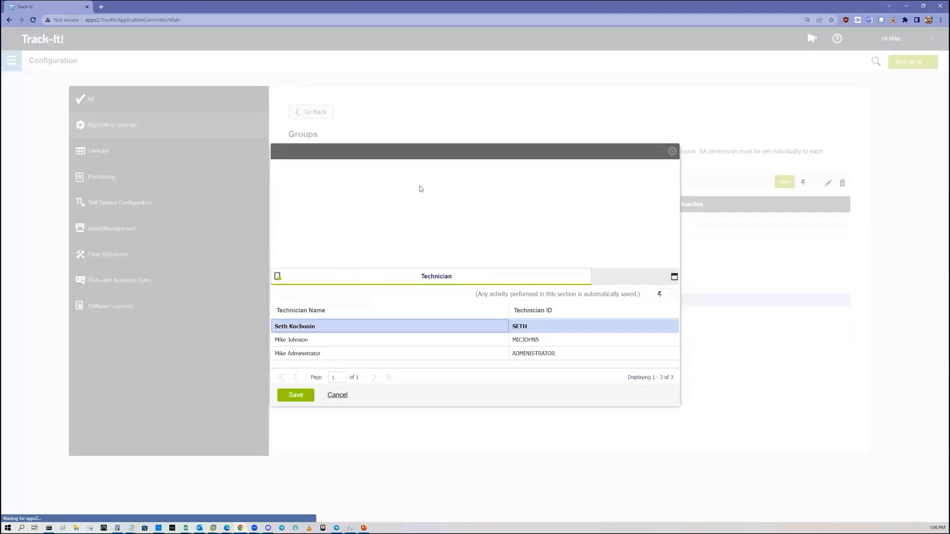
click(674, 276)
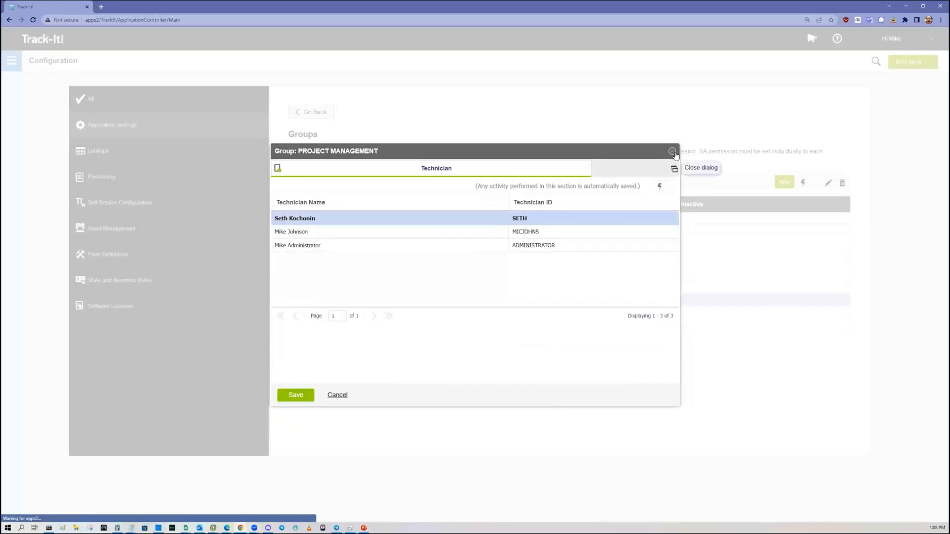
click(672, 151)
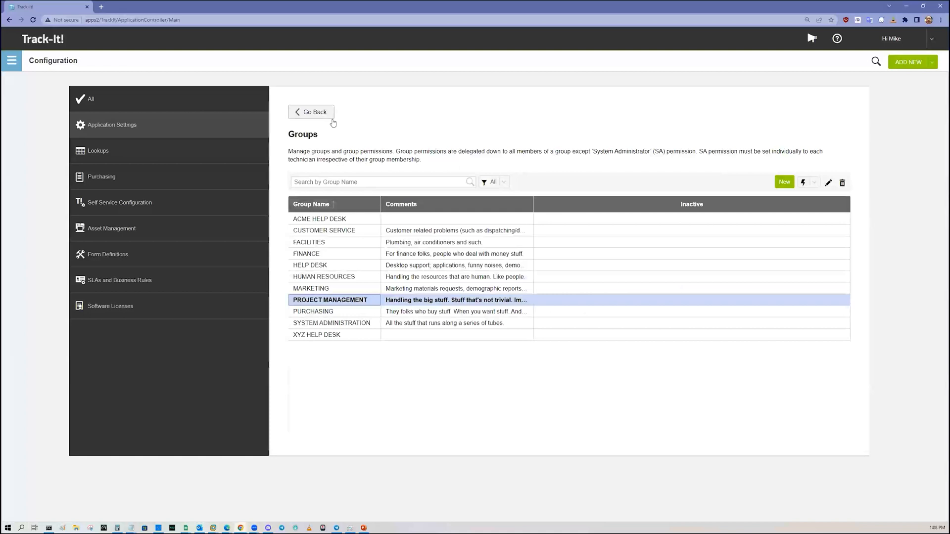
- Open the second technician's record from the Technicians configuration and expand its group membership list
click(571, 133)
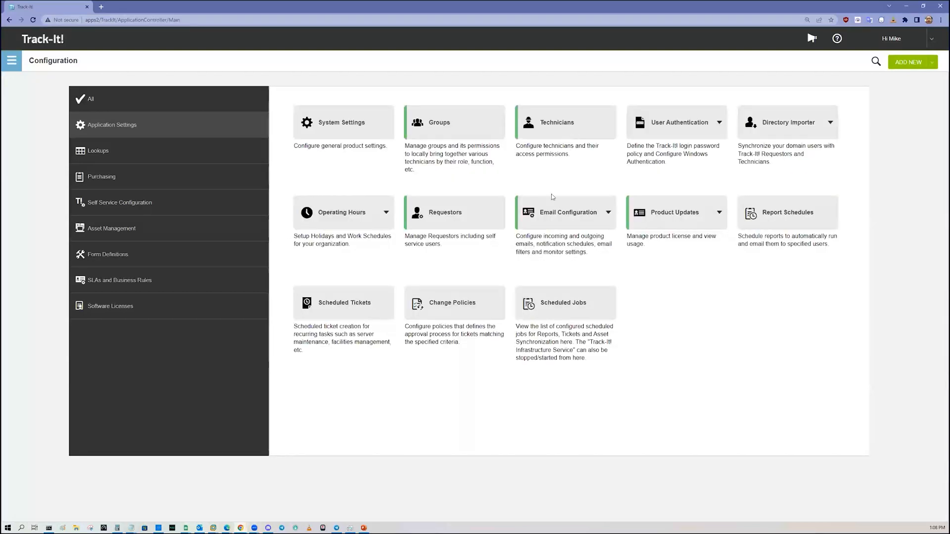
double_click(383, 236)
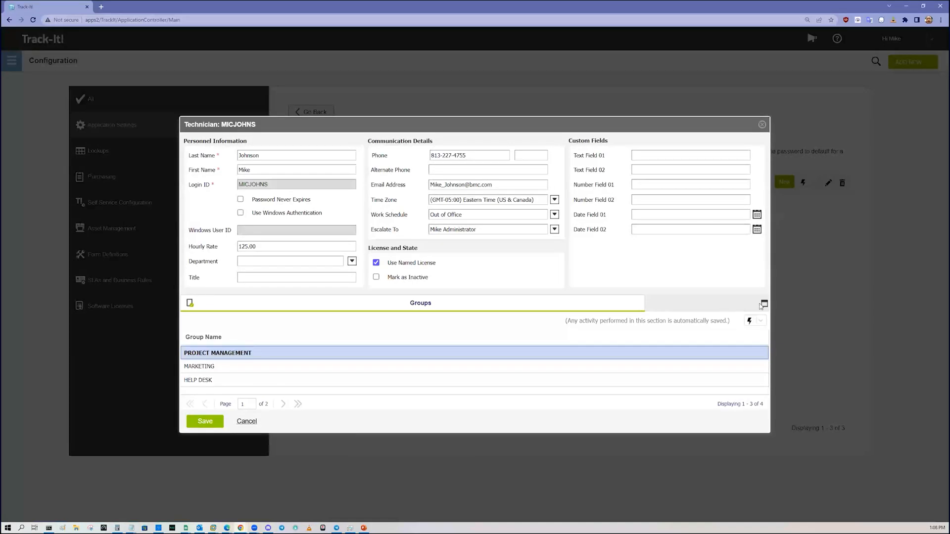
click(764, 304)
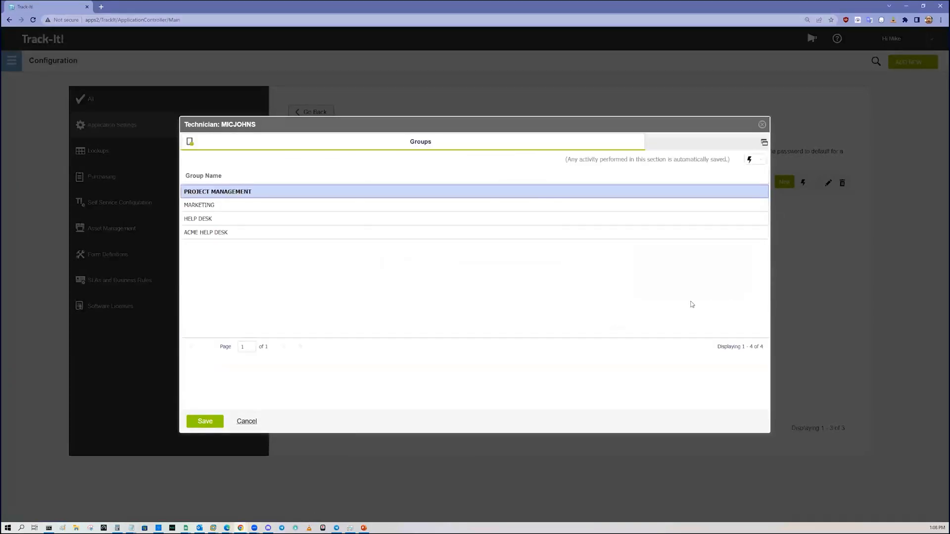
- Examine the technician's memberships in PROJECT MANAGEMENT, MARKETING, HELP DESK and ACME HELP DESK and close the record
click(225, 218)
click(231, 206)
click(269, 228)
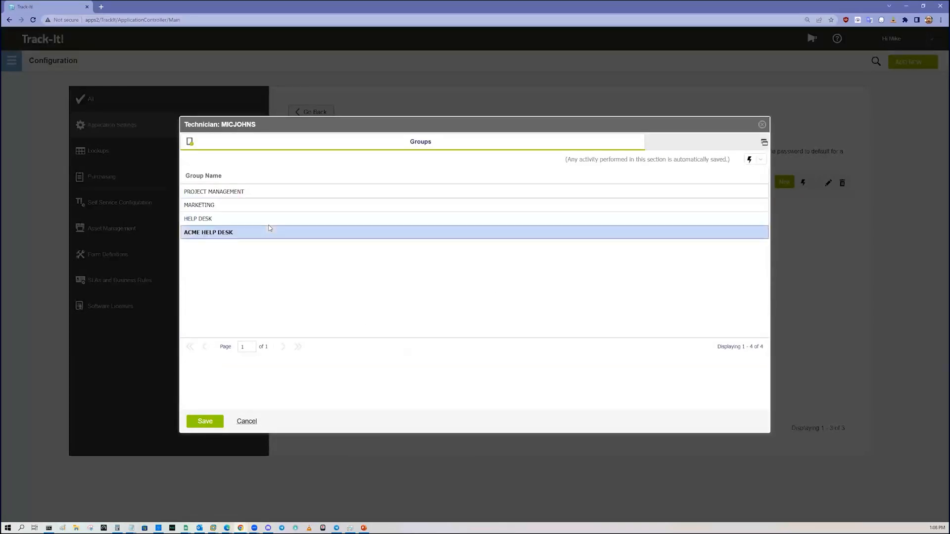
click(272, 205)
click(275, 192)
click(257, 208)
click(271, 220)
click(285, 230)
click(763, 124)
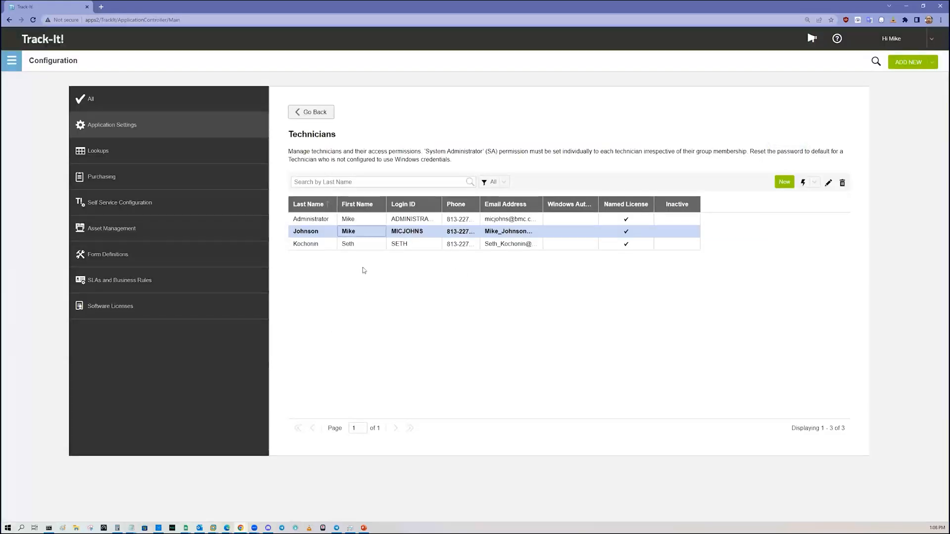
- Reopen the same technician's record, check the assigned groups below the personnel details, and close it
double_click(362, 246)
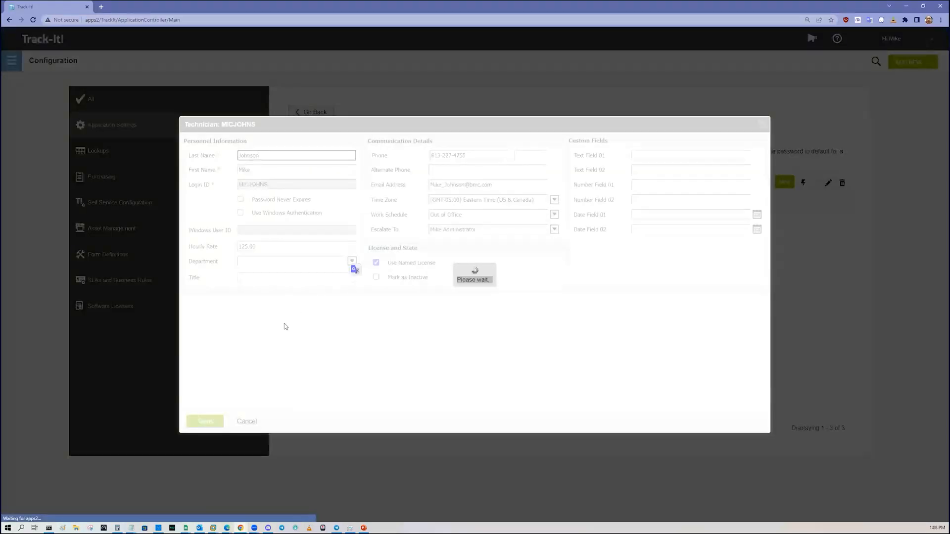
click(212, 367)
click(212, 381)
click(237, 366)
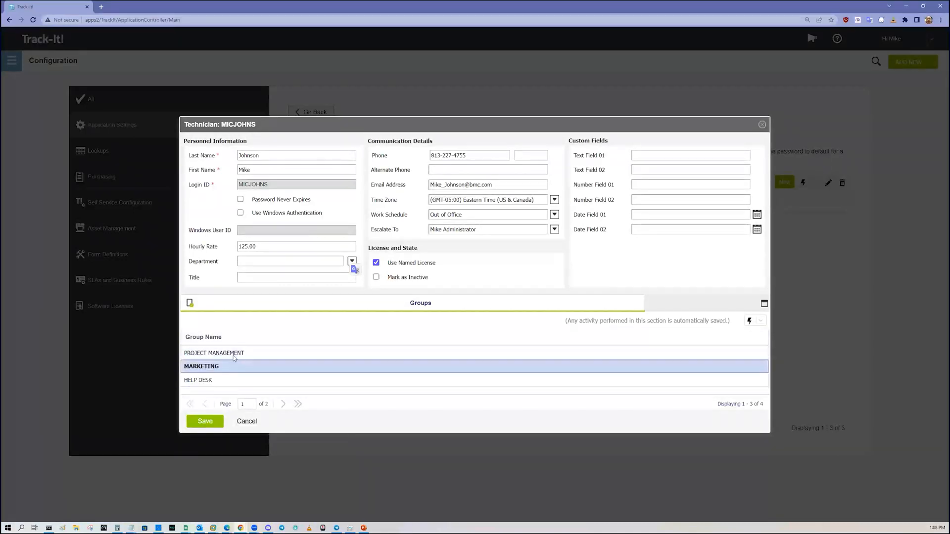
click(233, 354)
click(229, 370)
click(227, 380)
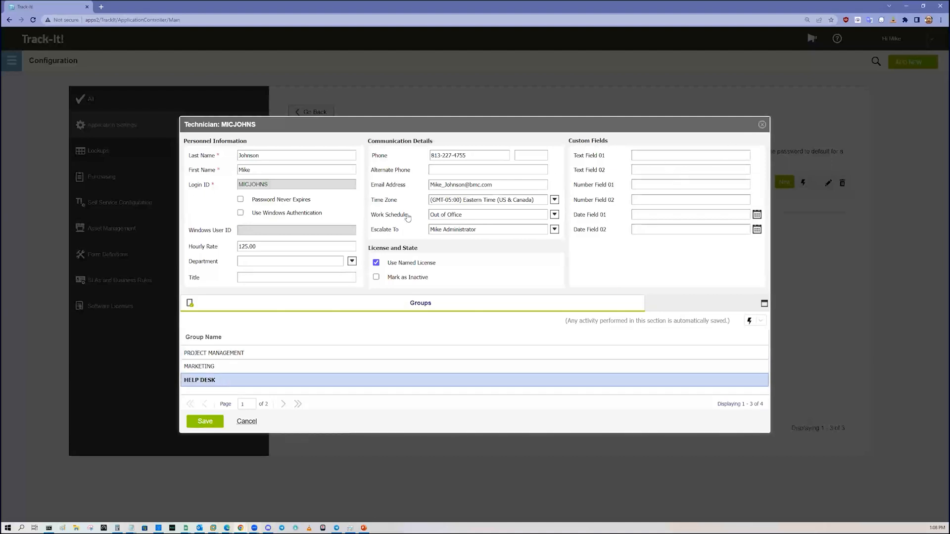
click(762, 125)
- Review the selected technician's advanced module permissions for the HELP DESK group
click(815, 183)
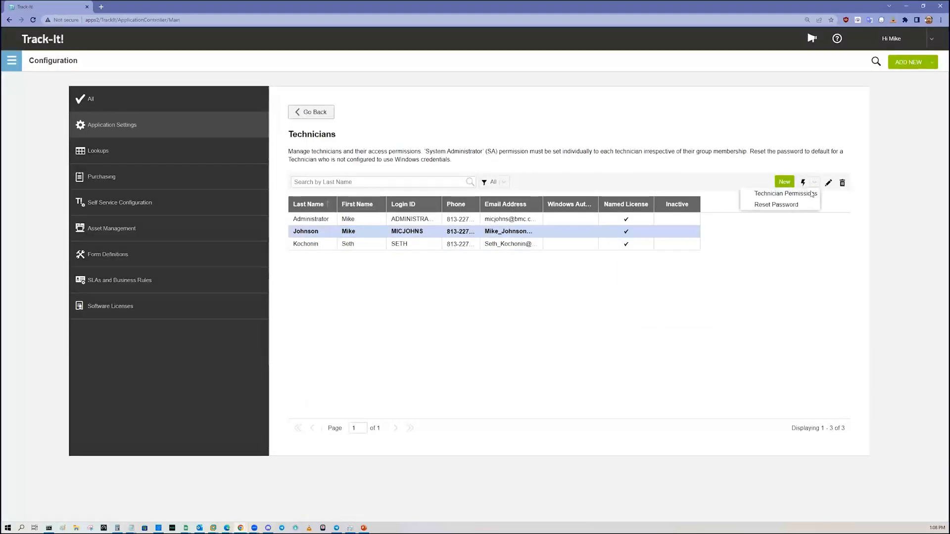
click(782, 191)
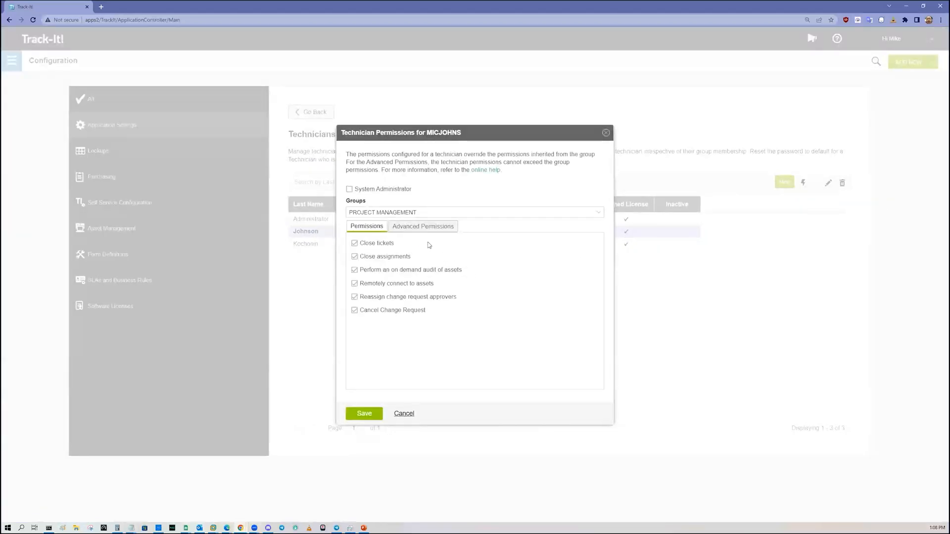
click(479, 213)
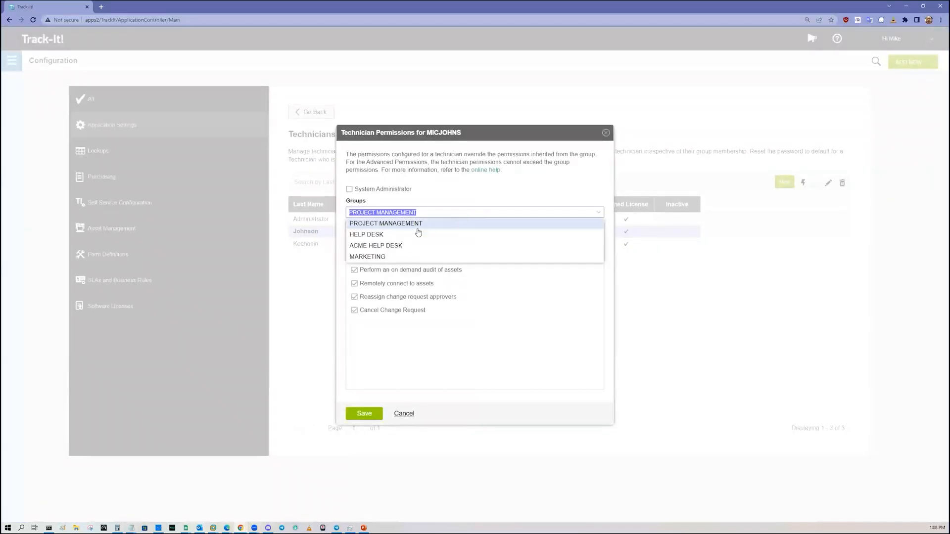
click(417, 234)
click(422, 228)
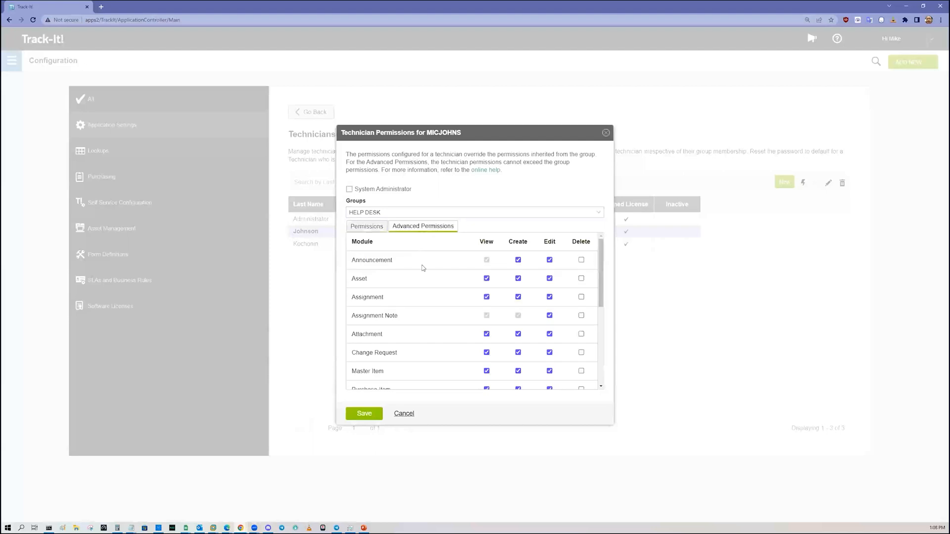
scroll(574, 284, down, 4)
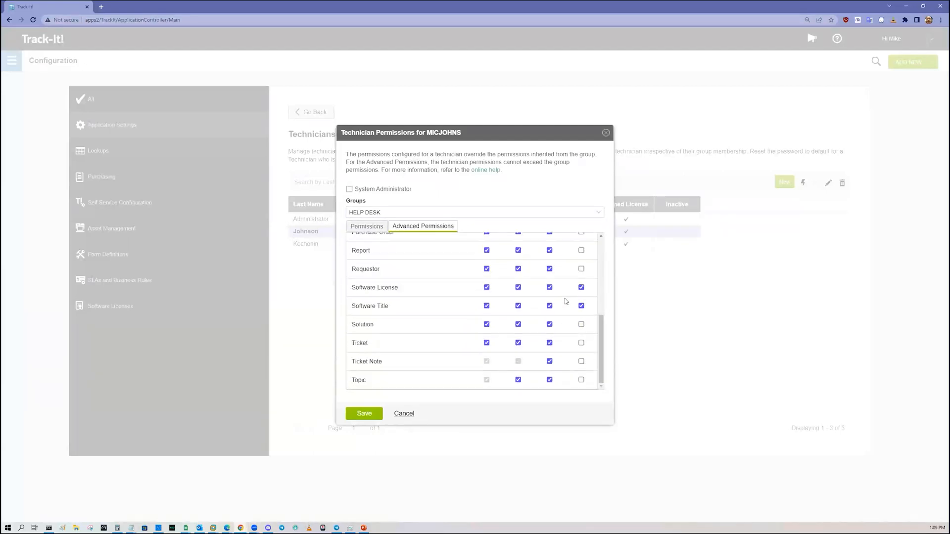
- Remove the technician's Delete permission for Software License and Software Title in the HELP DESK group and save
scroll(573, 305, up, 5)
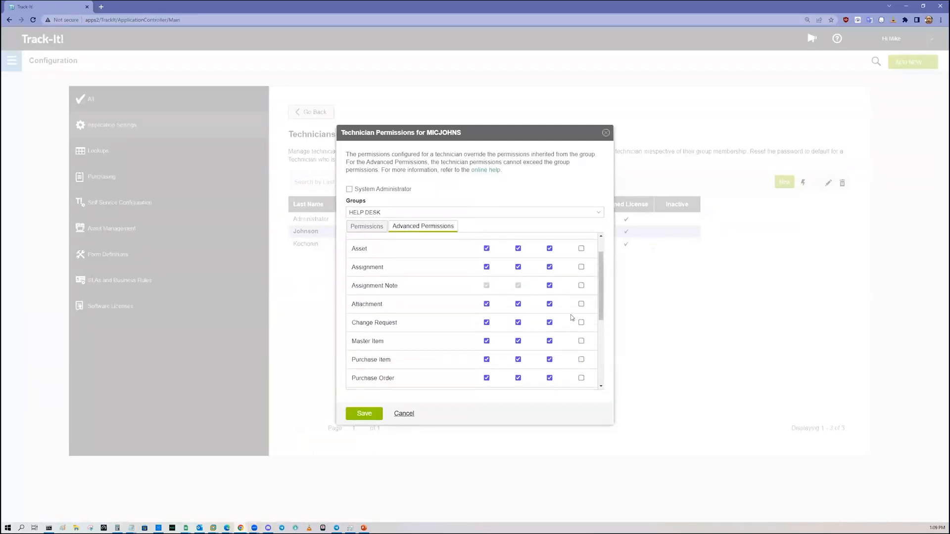
scroll(568, 305, down, 5)
click(581, 306)
click(582, 306)
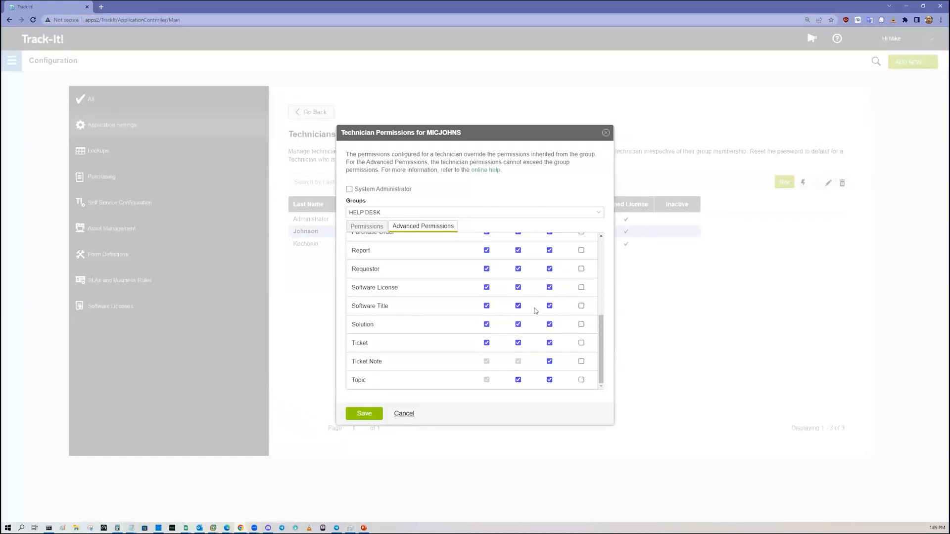
scroll(545, 310, up, 5)
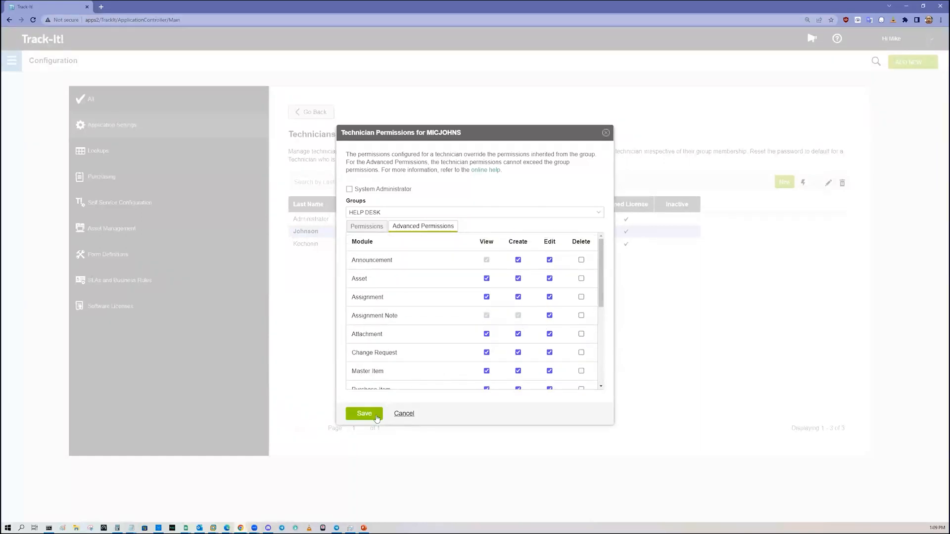
click(376, 419)
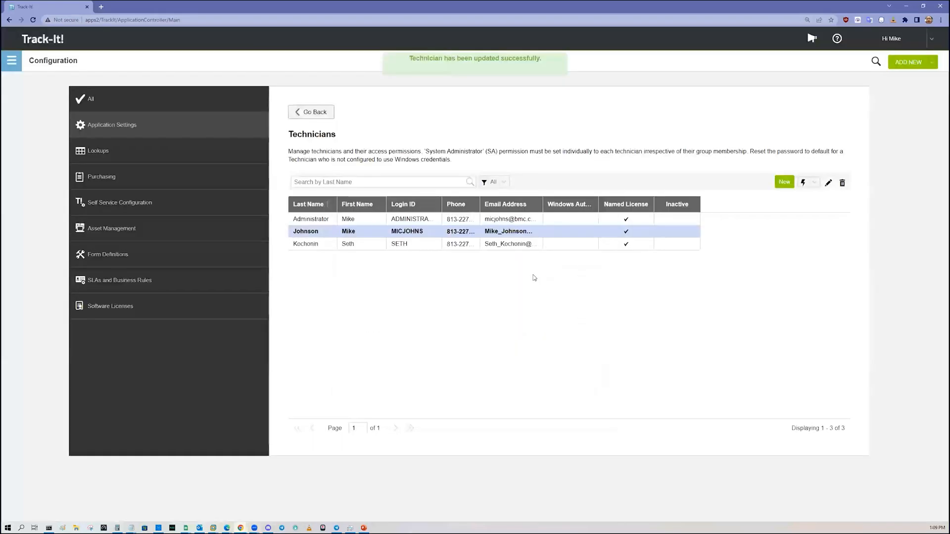
- Review the same technician's advanced permissions for the PROJECT MANAGEMENT group, list the other available groups, and close the permissions dialog
click(815, 187)
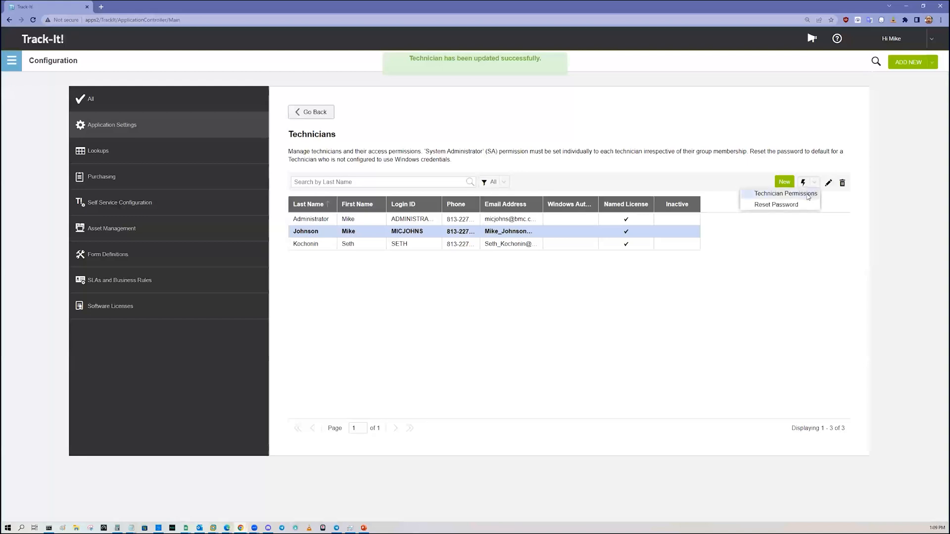
click(792, 193)
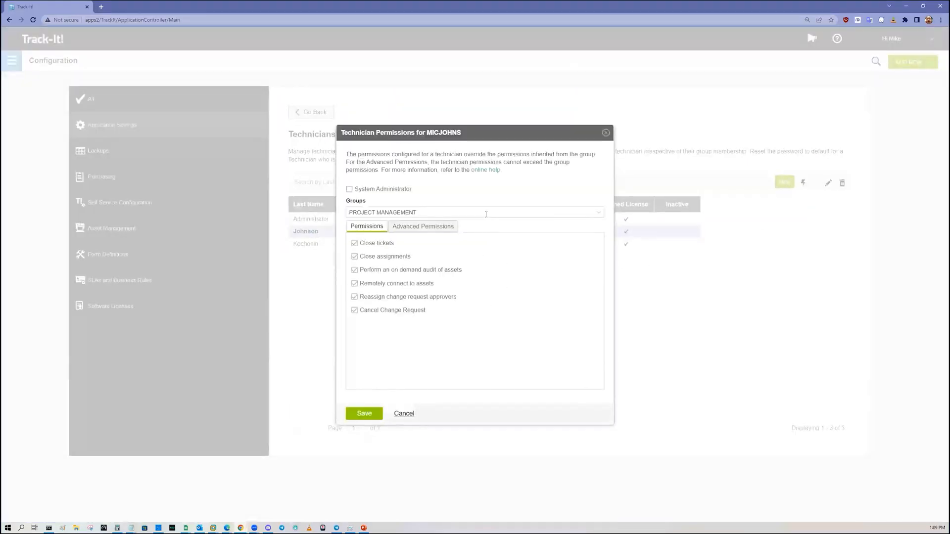
click(448, 228)
scroll(545, 312, down, 5)
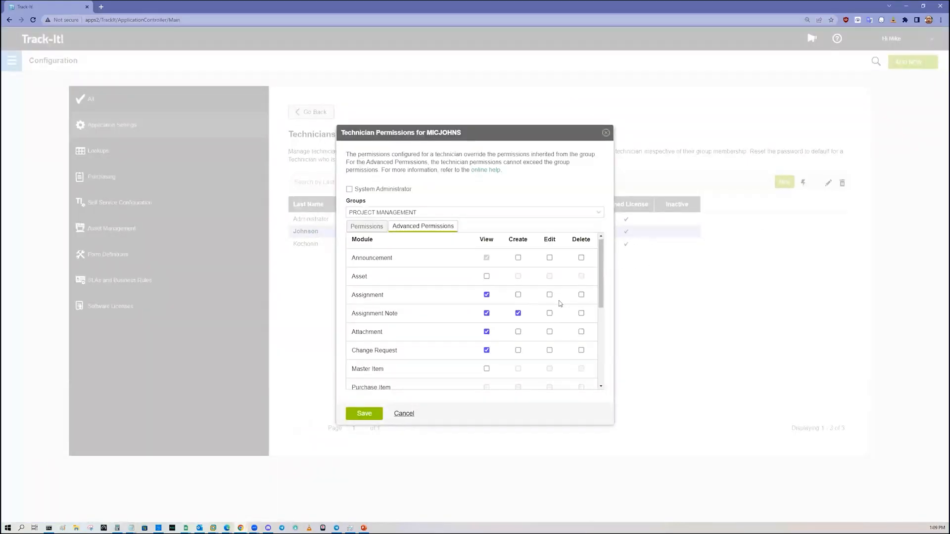
scroll(542, 317, up, 5)
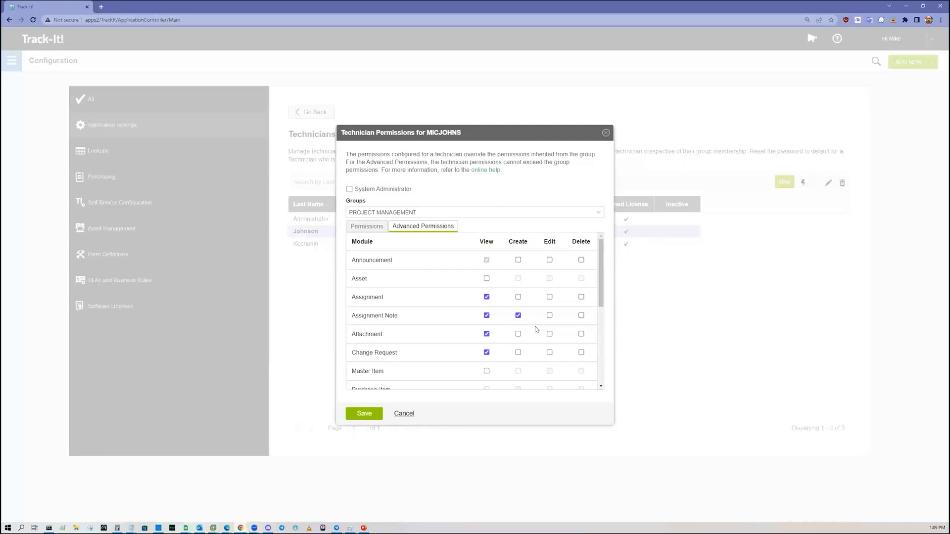
click(599, 213)
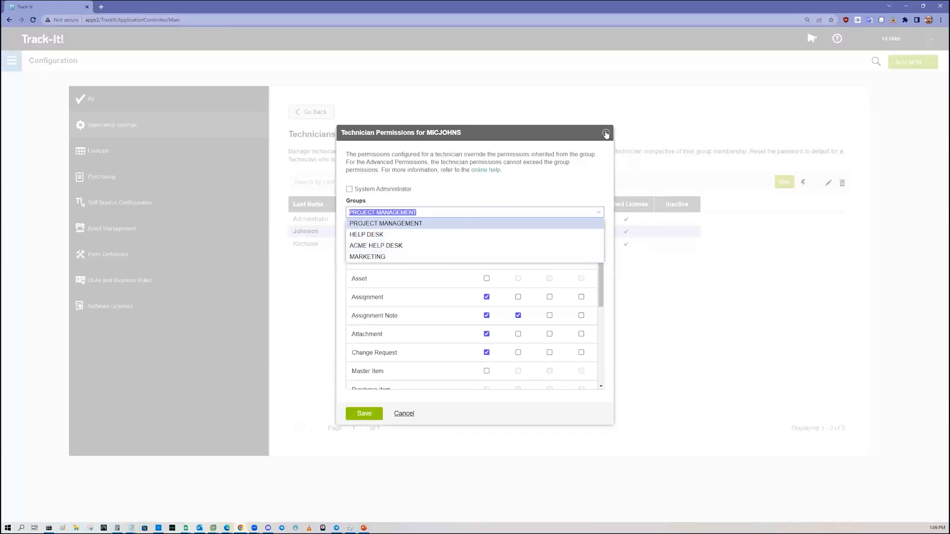
click(606, 133)
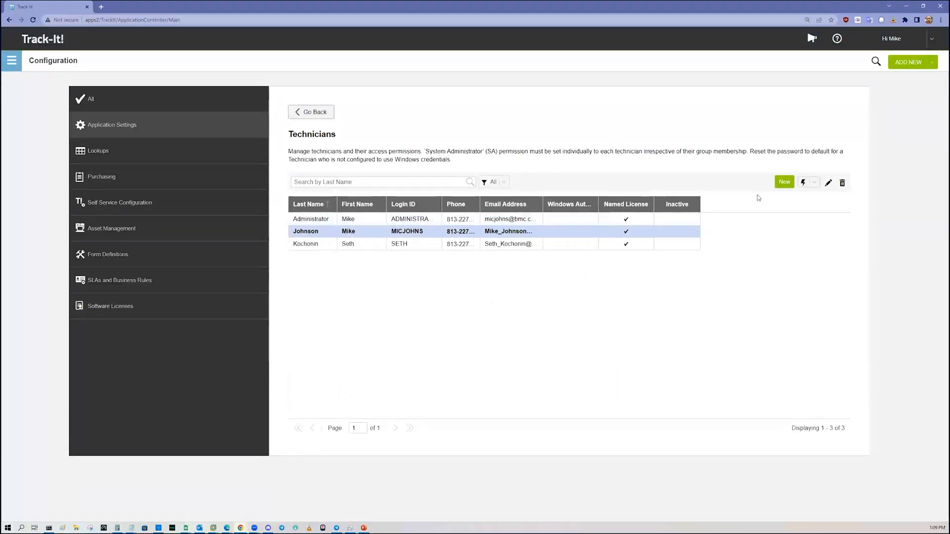
- Reopen the technician's permissions, check the advanced permissions once more, and close them without saving
click(814, 182)
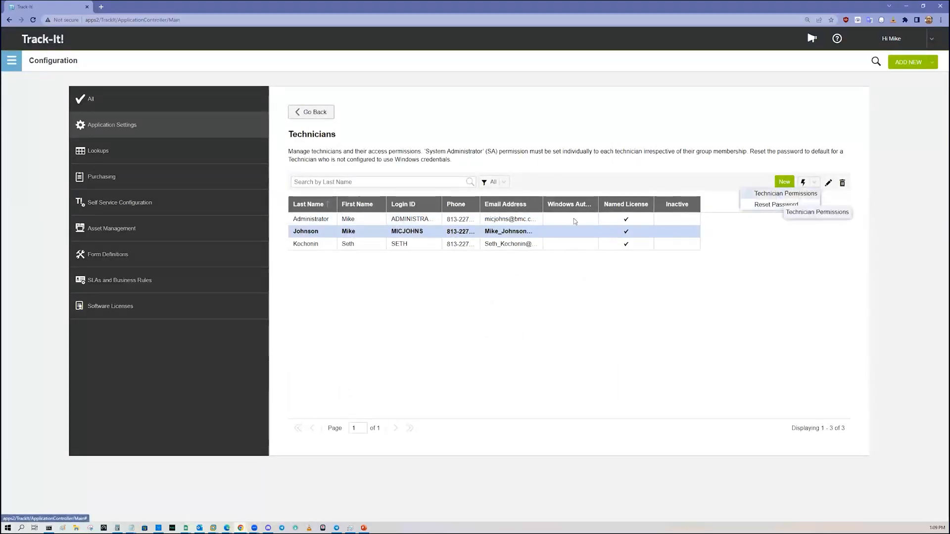
click(786, 193)
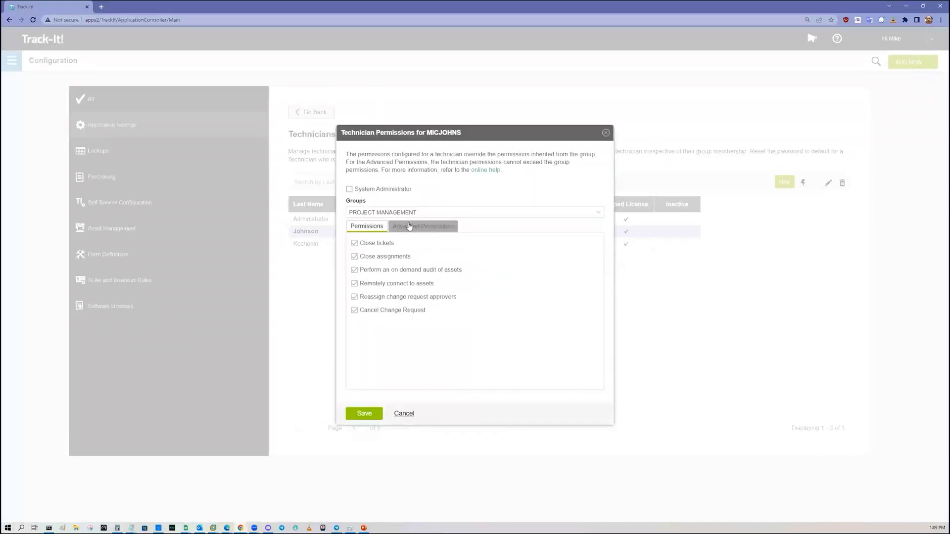
click(402, 227)
click(606, 134)
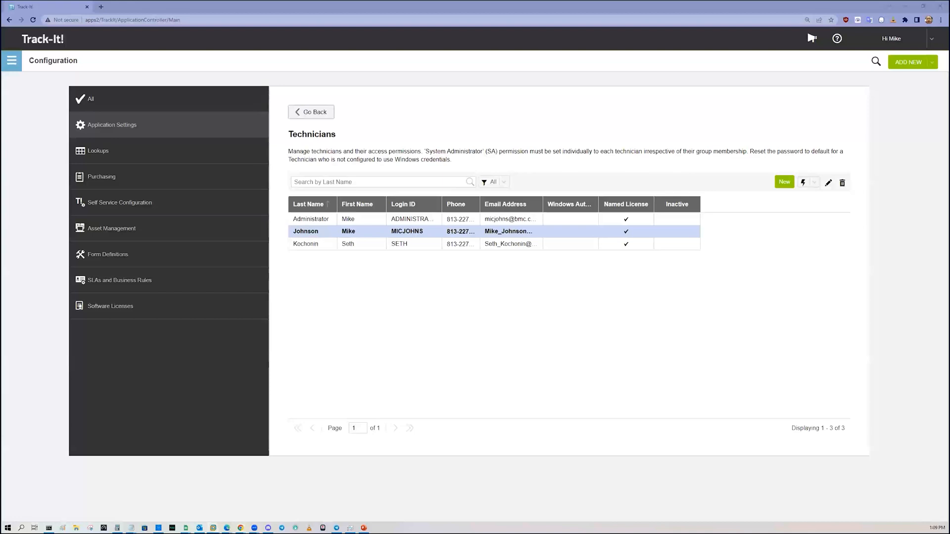
- Switch to the APPS2 virtual machine in VMware Workstation and locate the BMC.TrackIt.Utilities programs in the Tools folder
key(alt+Tab)
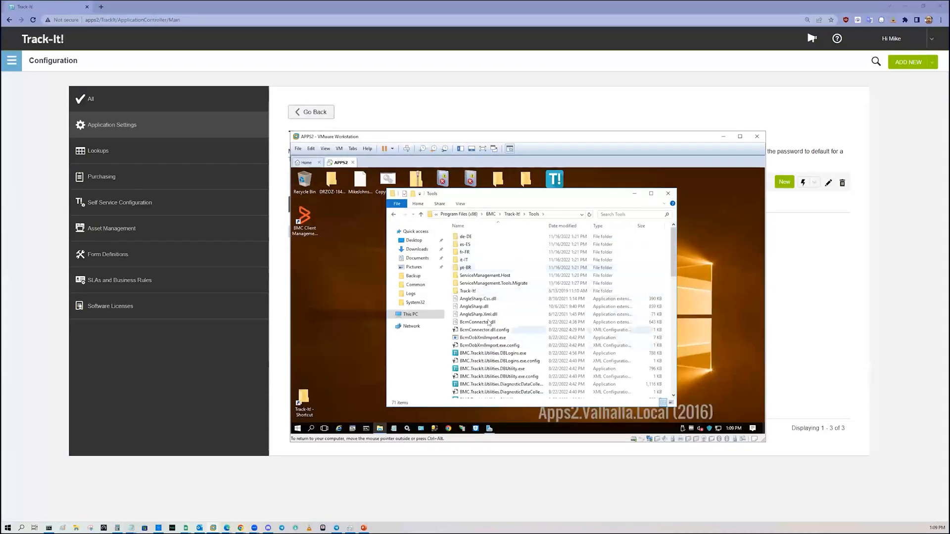
scroll(503, 334, down, 5)
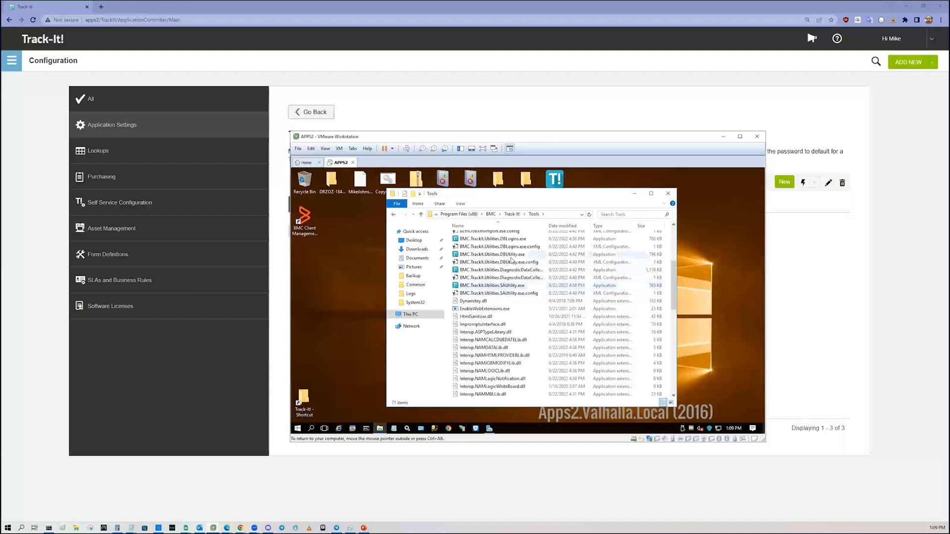
scroll(519, 258, up, 1)
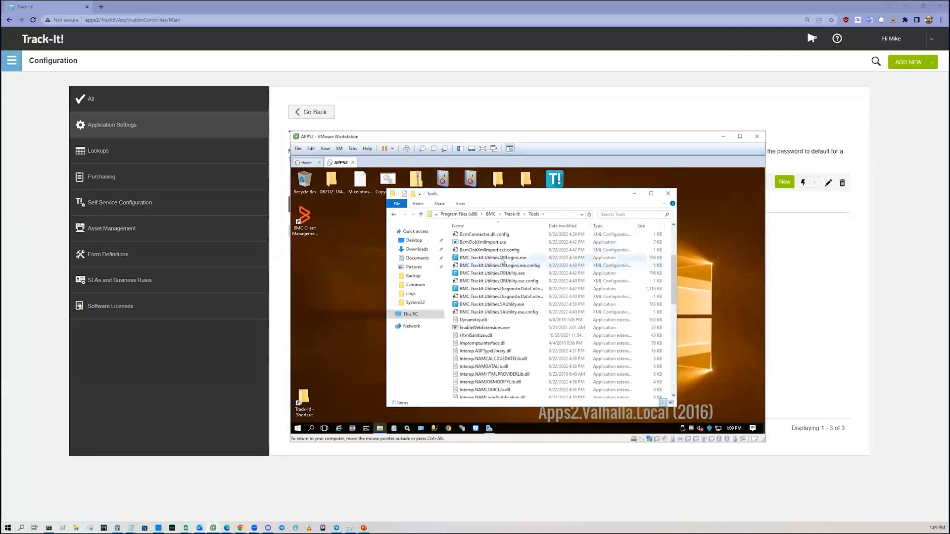
click(504, 260)
double_click(504, 259)
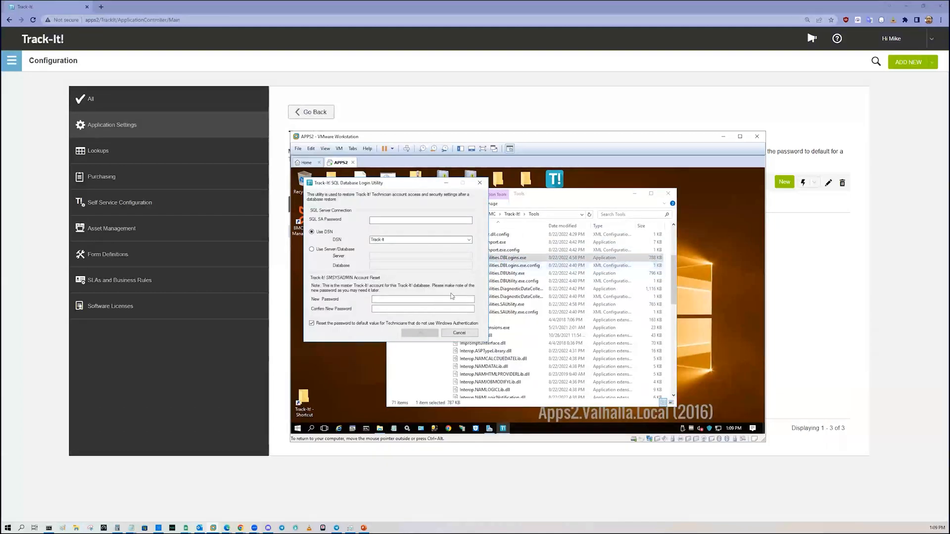
click(462, 335)
- Run BMC.TrackIt.Utilities.DBUtility.exe to examine the Data Segregation utility, close it, and return to the Track-It! configuration
double_click(520, 273)
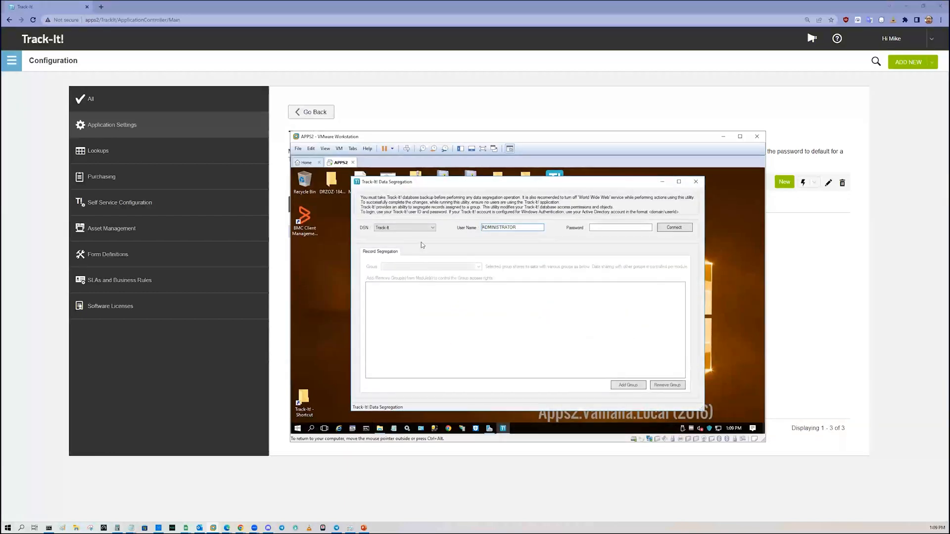
click(606, 228)
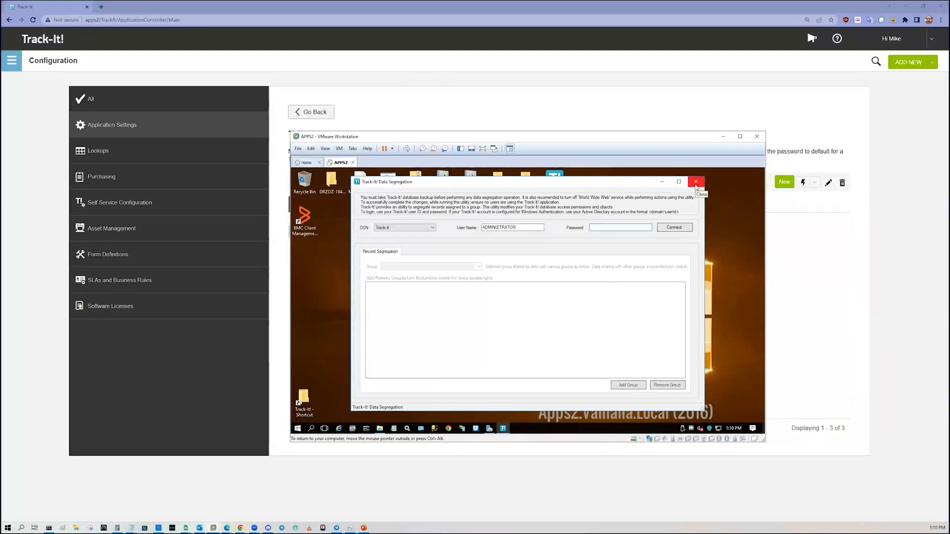
click(696, 186)
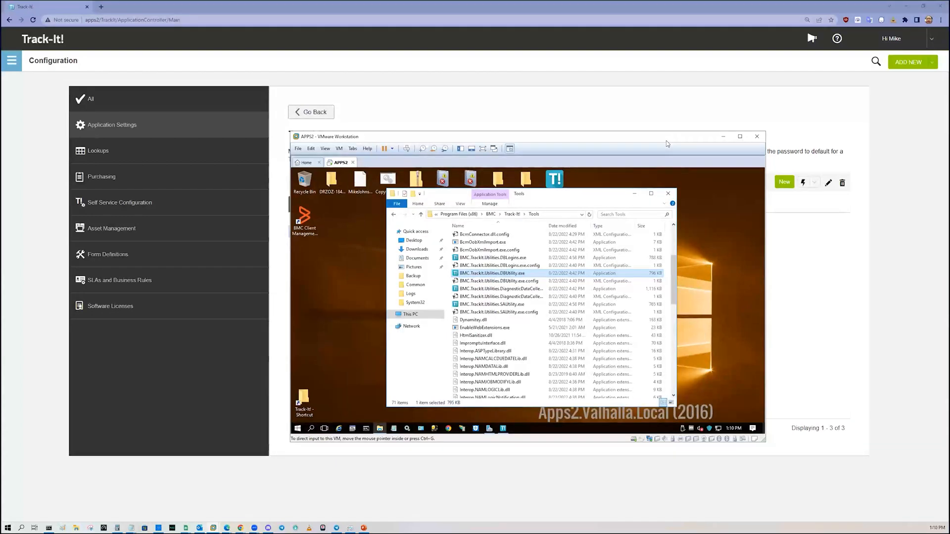
click(723, 137)
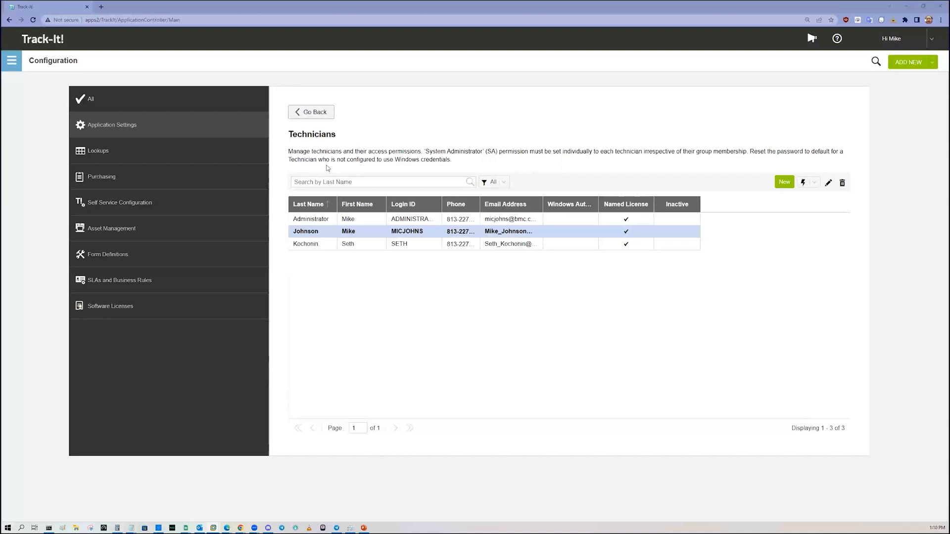
- Open the Incoming and Outgoing Emails configuration and widen the User Account Name column to show the full account names
click(311, 114)
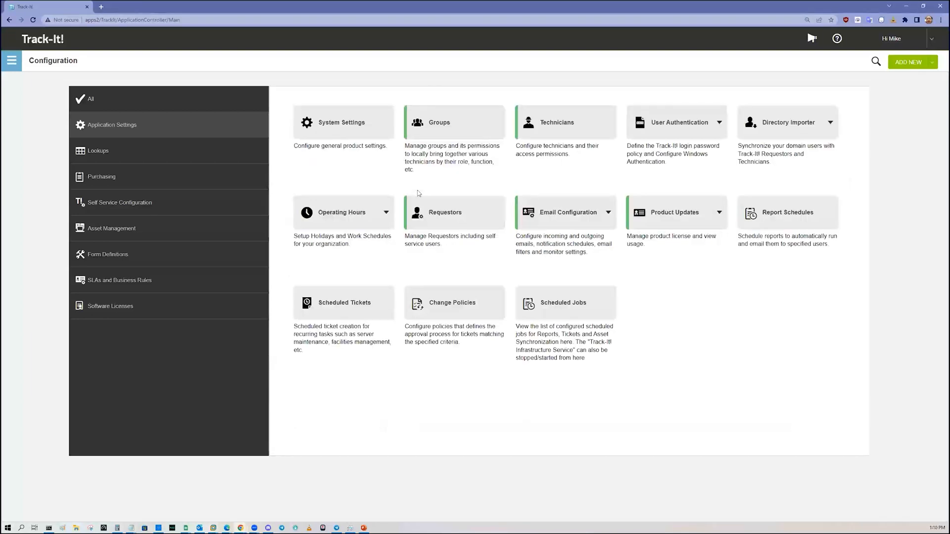
click(552, 215)
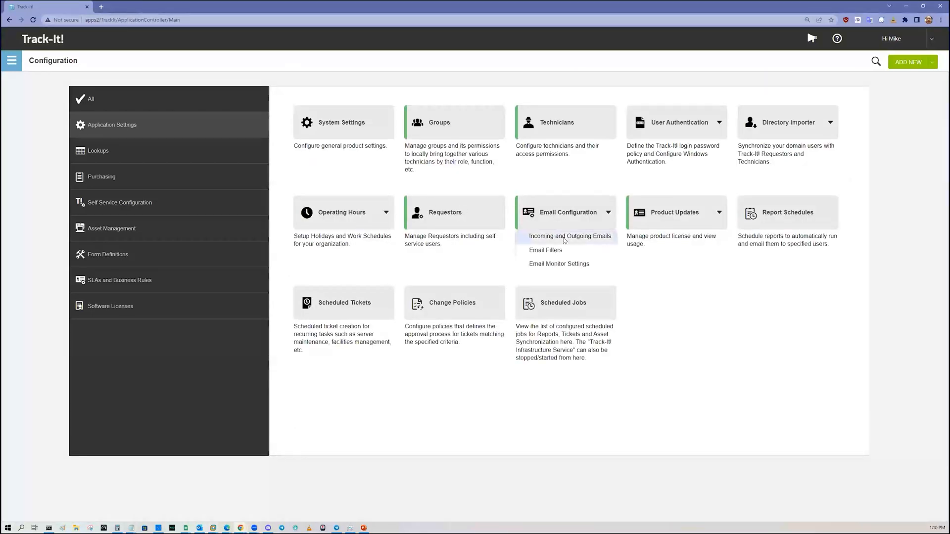
click(565, 238)
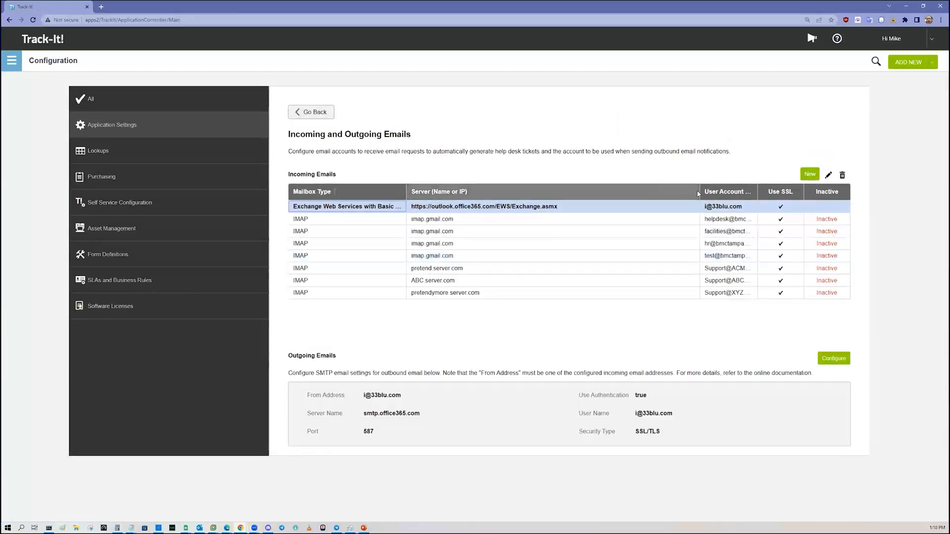
drag(699, 193, 744, 194)
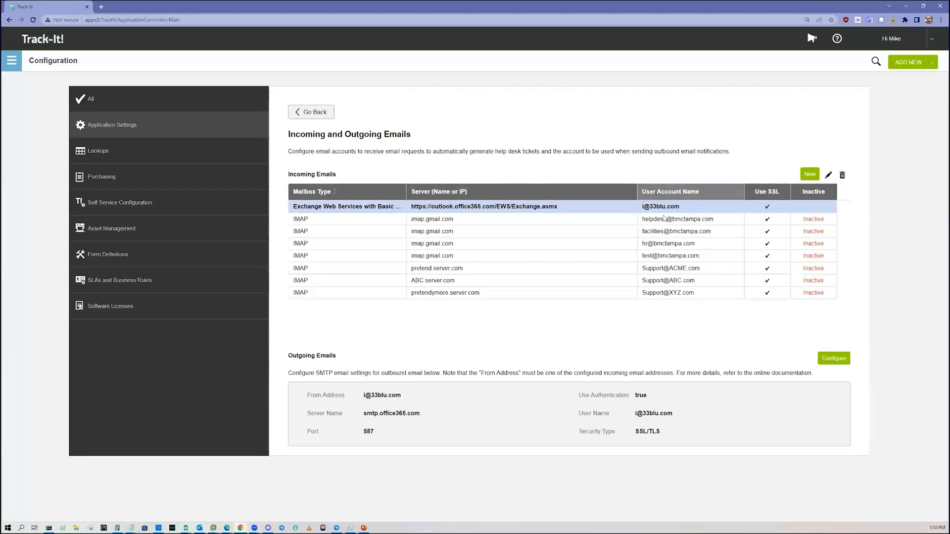
- Examine the incoming facilities, HR, ACME, ABC and XYZ mailboxes and return to the application settings
click(663, 232)
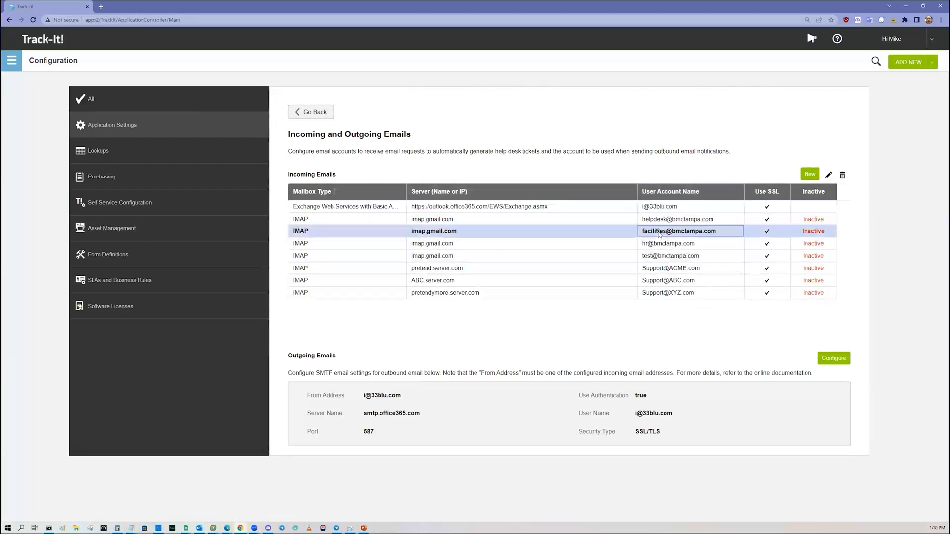
click(664, 244)
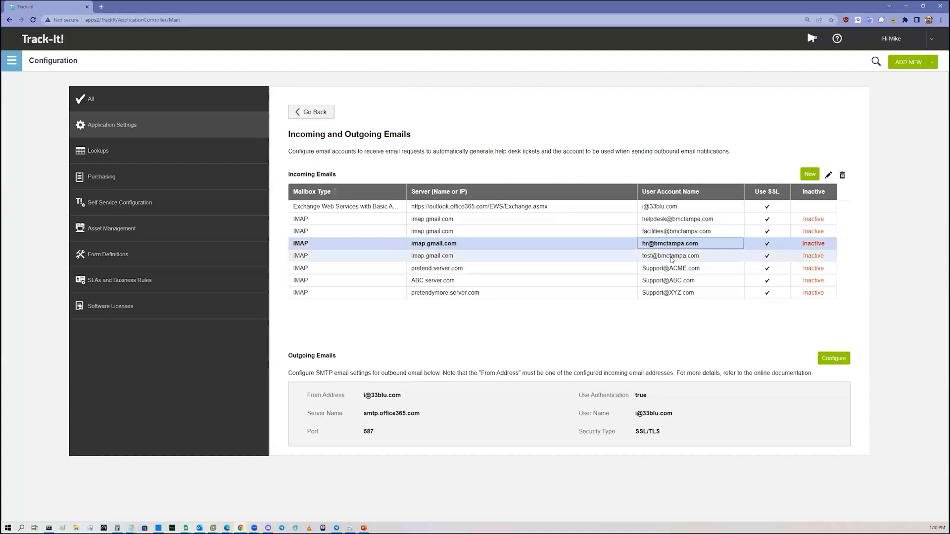
click(664, 270)
click(667, 280)
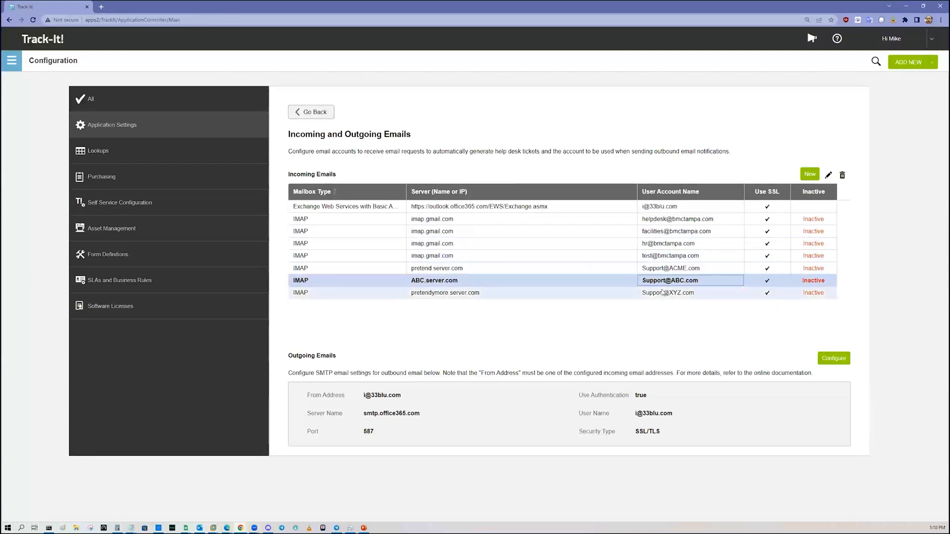
click(666, 293)
click(671, 283)
click(675, 271)
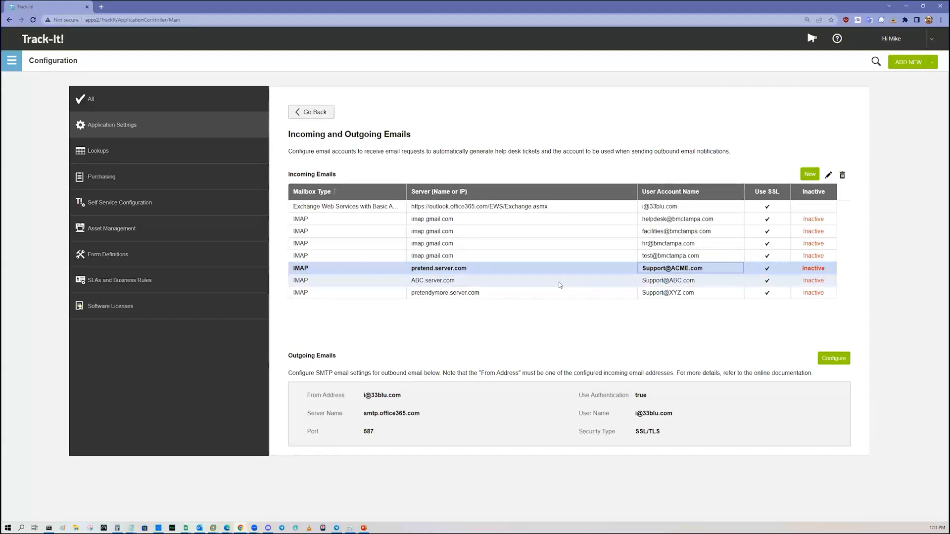
click(312, 112)
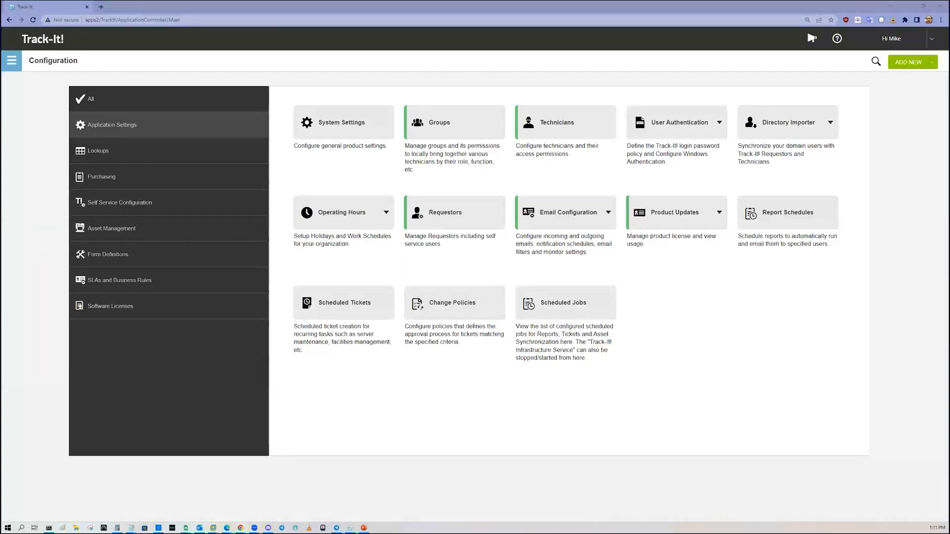
- Switch to the Track-It! Self Service login page in the other browser window, enter the account password and log in
key(alt+Tab)
click(680, 110)
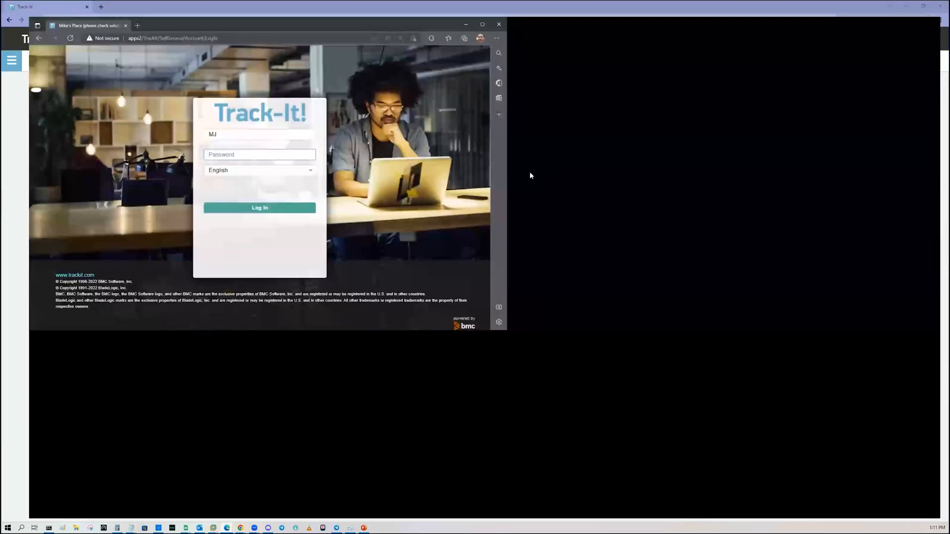
click(468, 240)
click(458, 266)
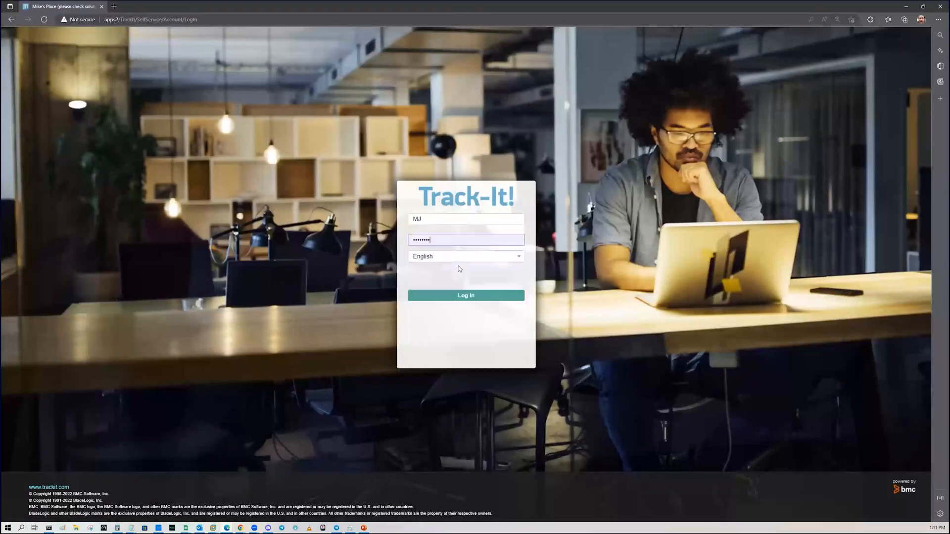
click(469, 296)
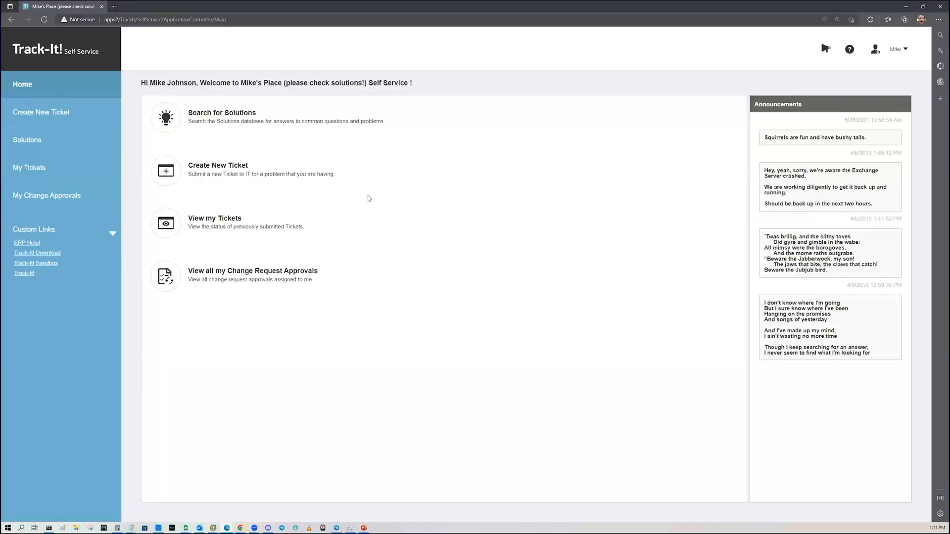
- Start a new self-service ticket and examine the Electrical, Infrastructure and Heating & Cooling subcategories under Facilities in the Category field
click(231, 166)
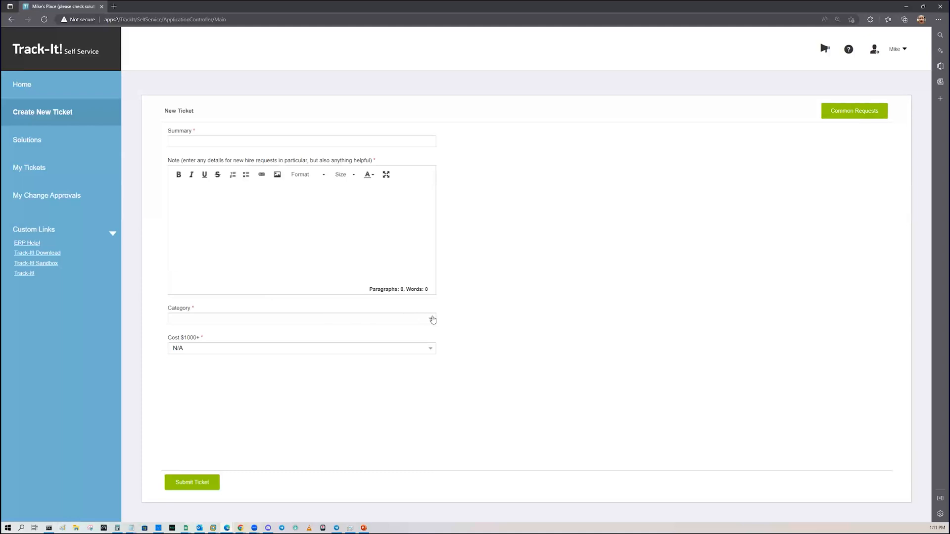
click(431, 319)
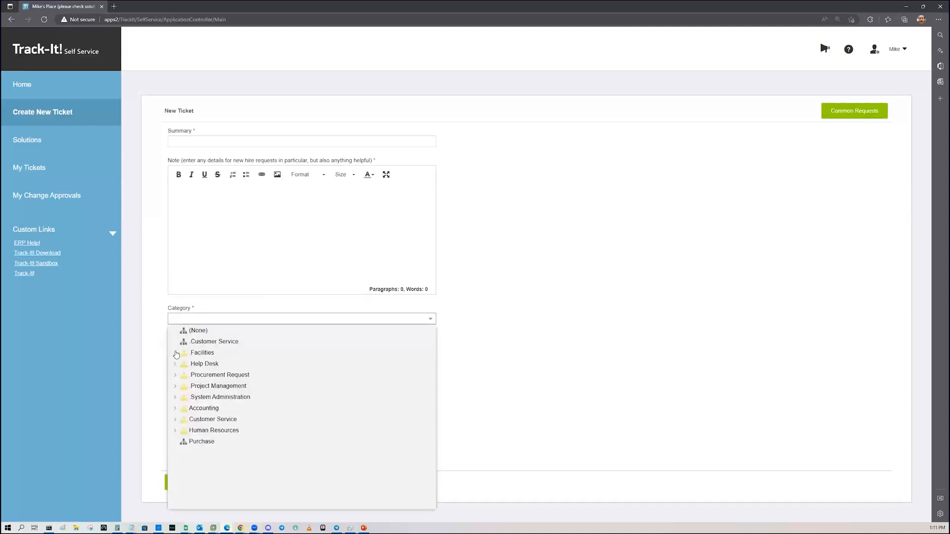
click(175, 354)
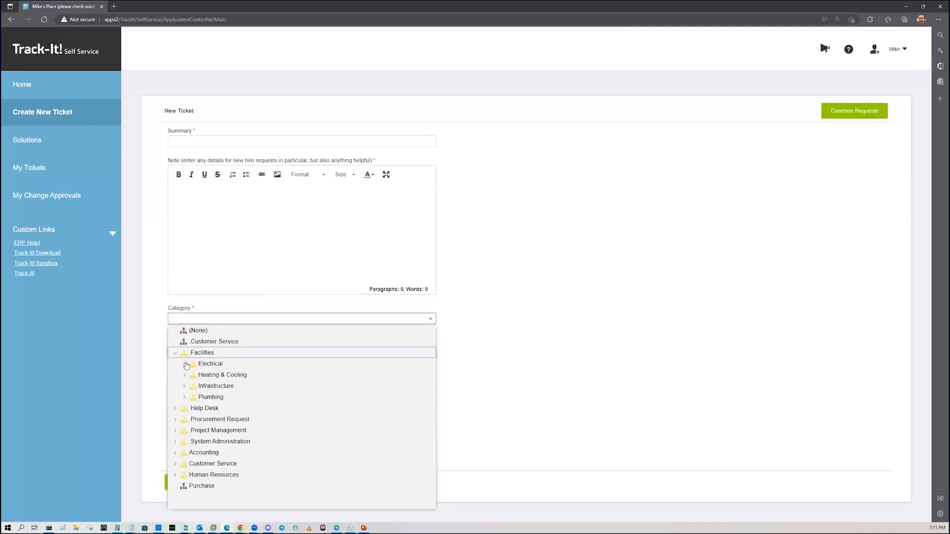
click(184, 365)
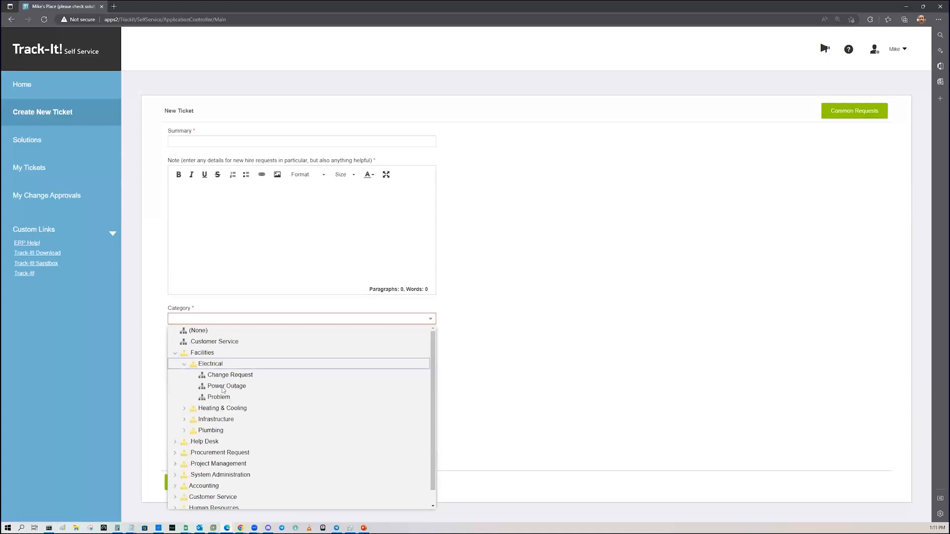
click(184, 365)
click(184, 386)
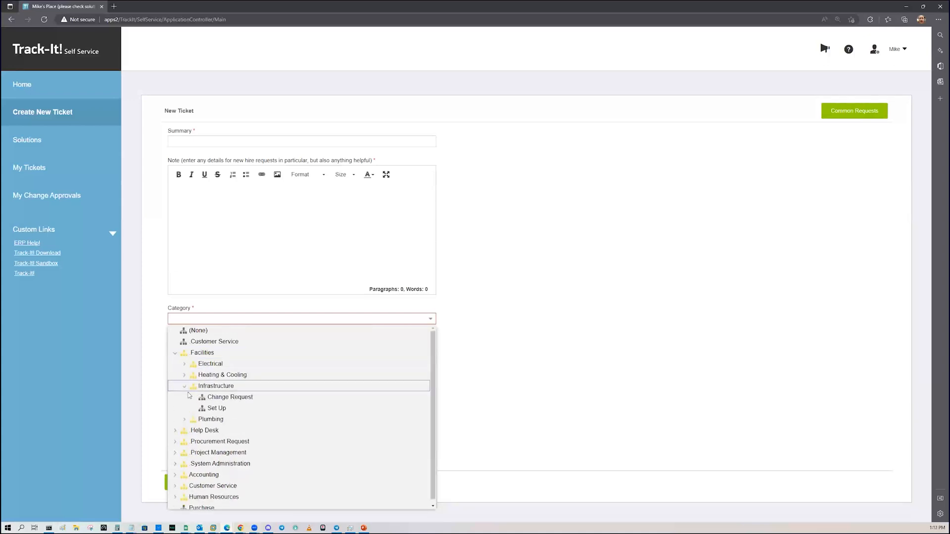
click(184, 376)
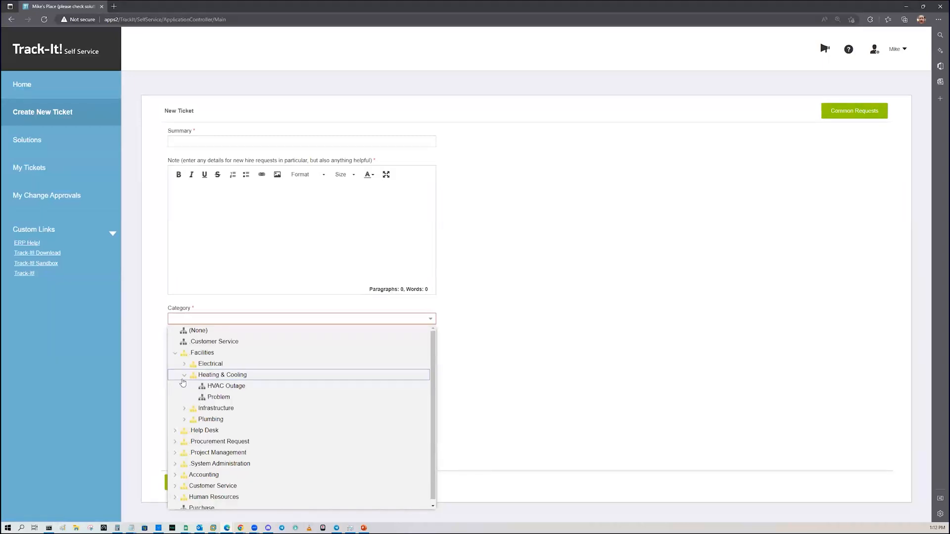
click(184, 376)
- Examine the Help Desk ticket categories, including the Loaner Request and Problem subcategories
click(176, 409)
click(185, 376)
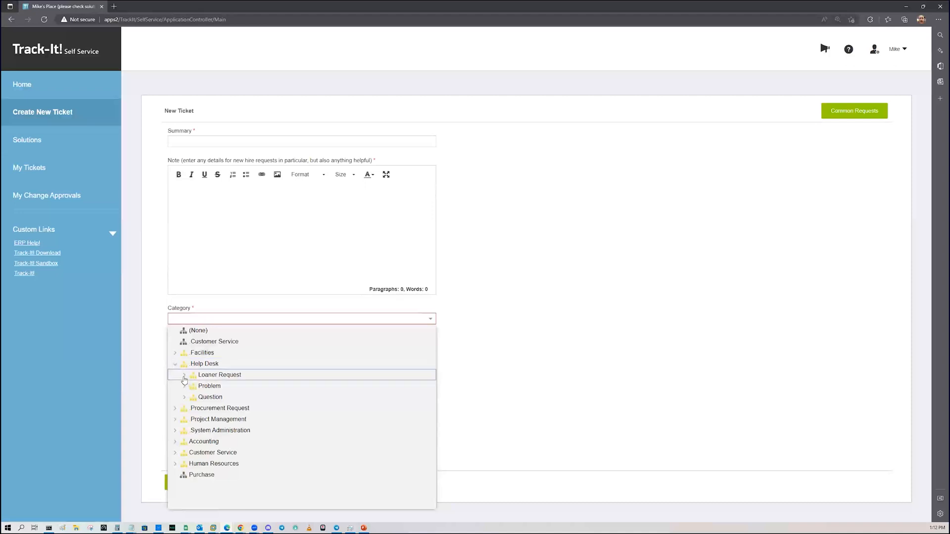
click(185, 376)
click(184, 387)
click(185, 386)
click(175, 409)
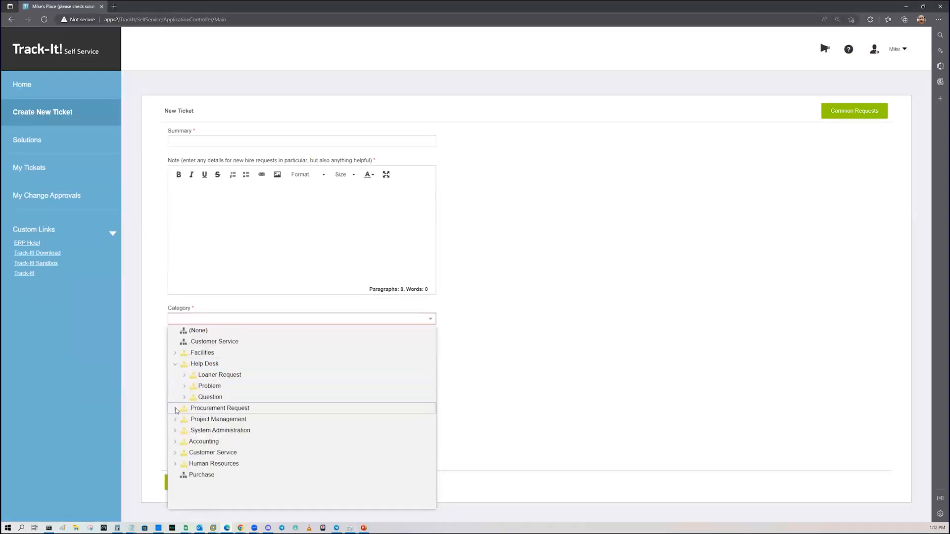
click(175, 377)
- Examine the Human Resources ticket categories, including the New Hire subcategories, and collapse the Human Resources branch
click(175, 430)
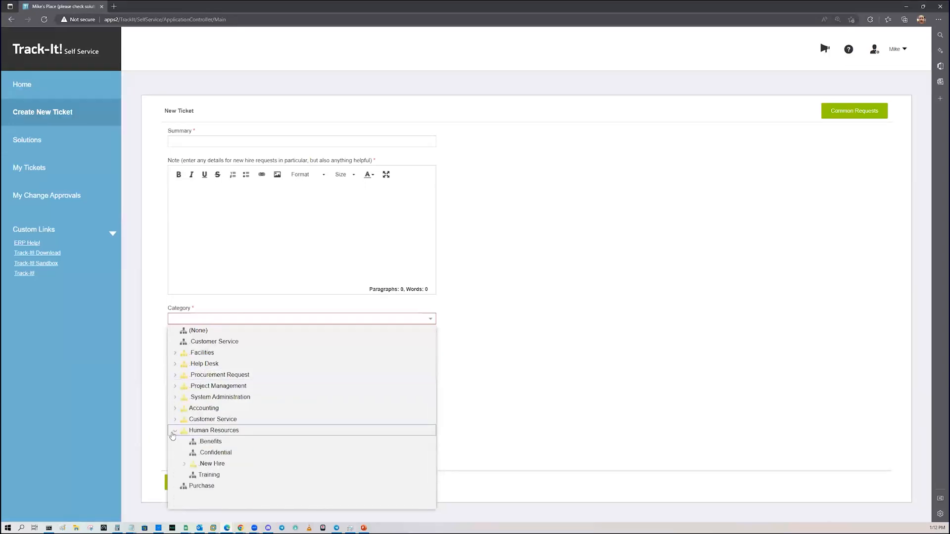
click(184, 465)
scroll(222, 472, down, 1)
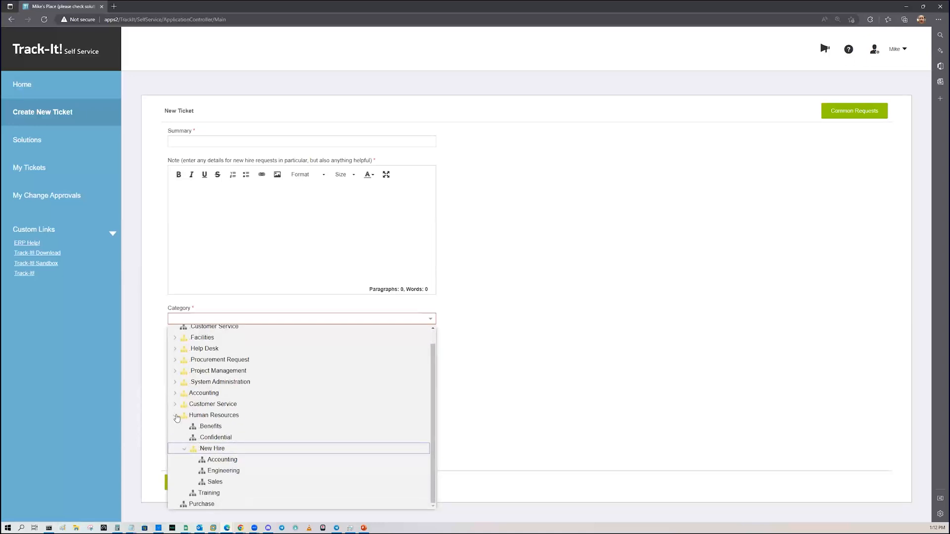
click(176, 416)
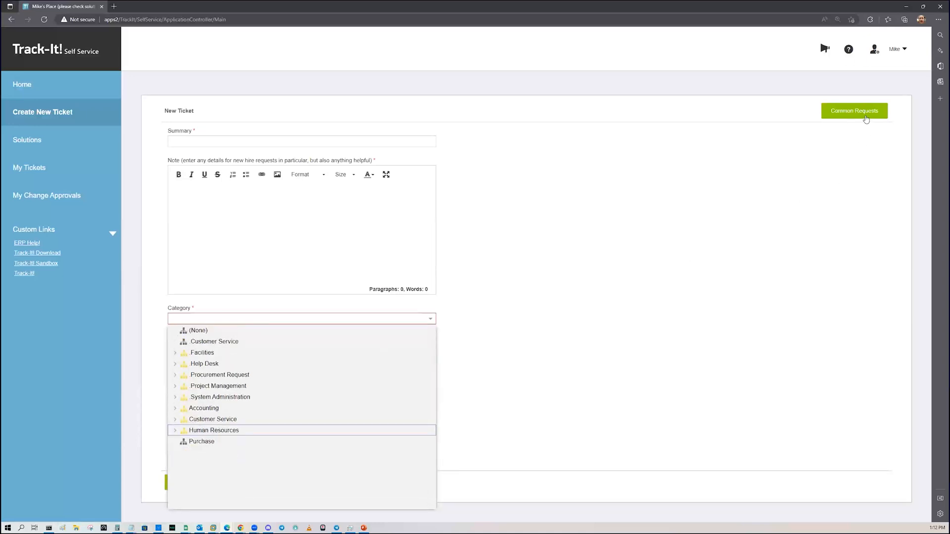
- Fill the new ticket from the New Hire Accounting common request and return to the self-service home page without saving
click(864, 118)
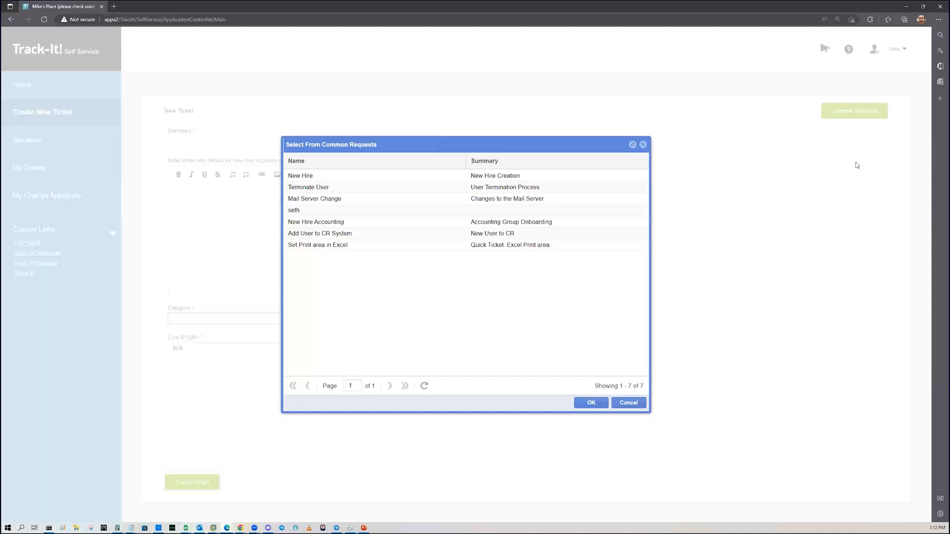
click(360, 222)
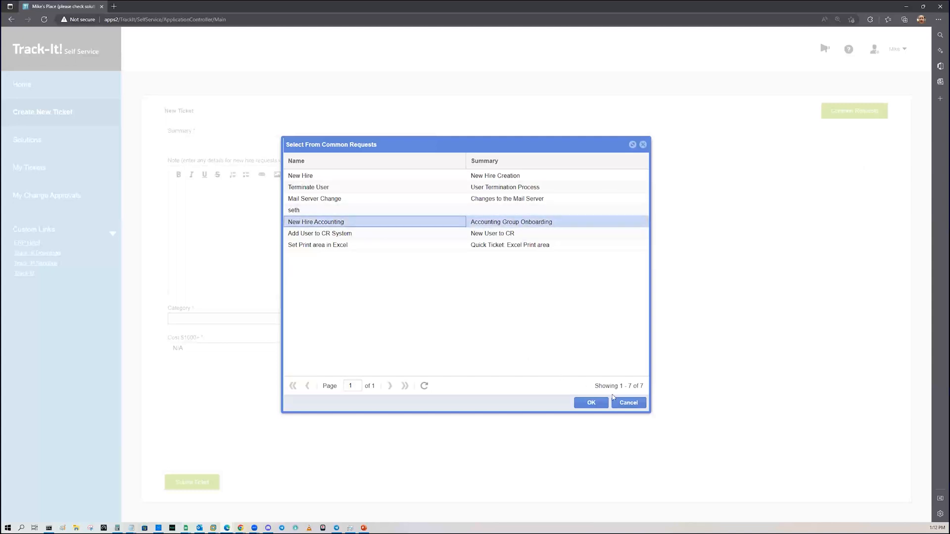
click(590, 404)
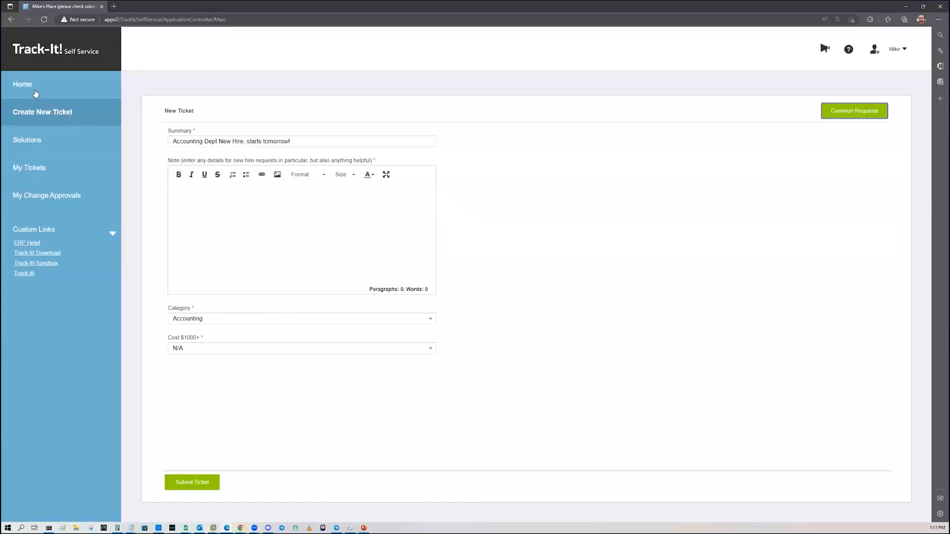
click(27, 83)
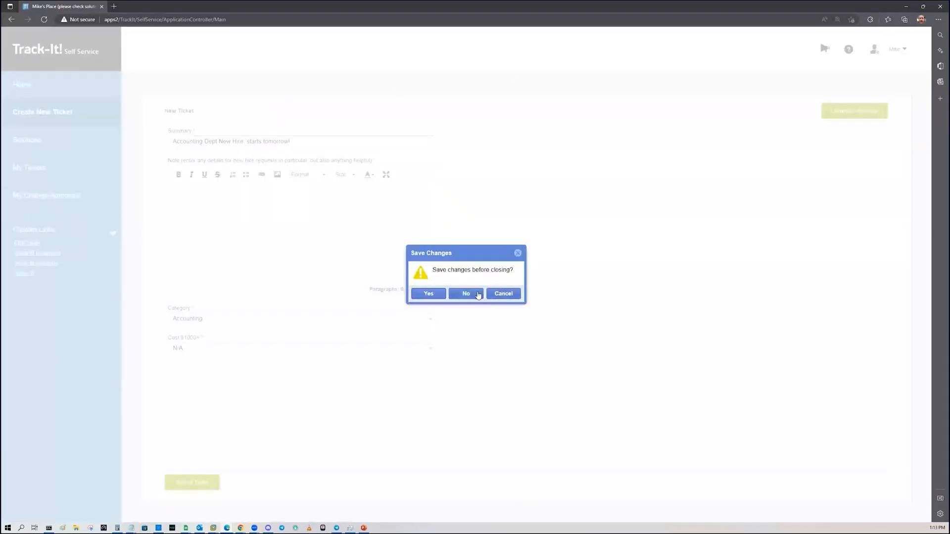
click(466, 294)
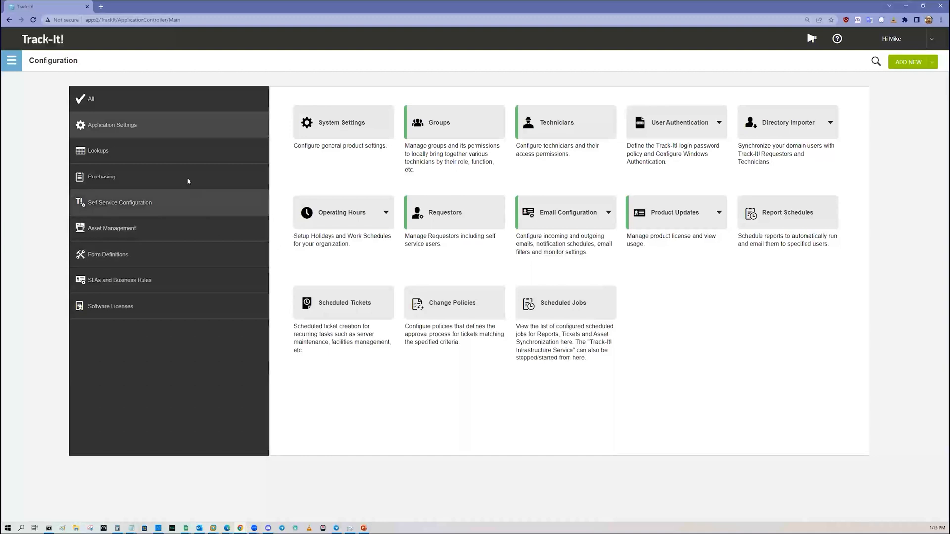
- In the technician portal, open the Help Desk module, open ticket 106 from the last page of all tickets and examine its form
click(11, 61)
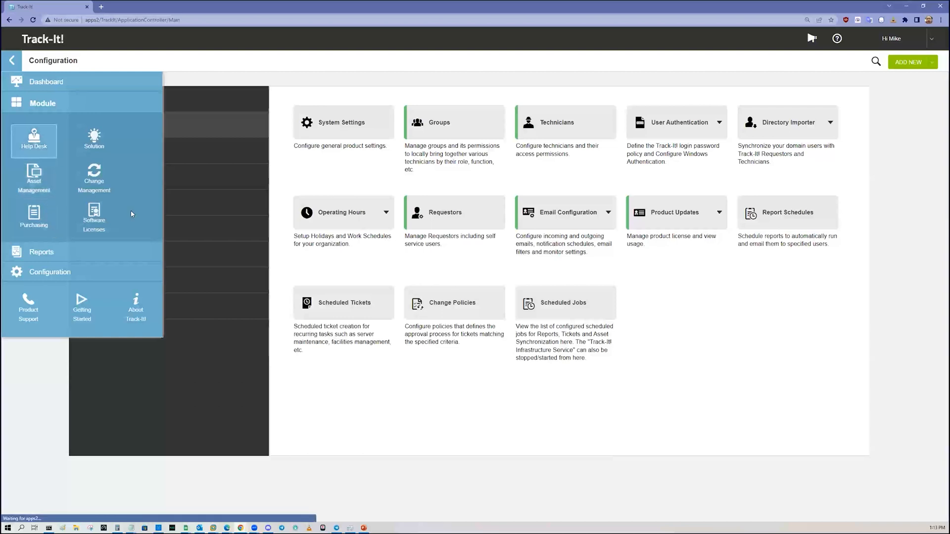
click(35, 145)
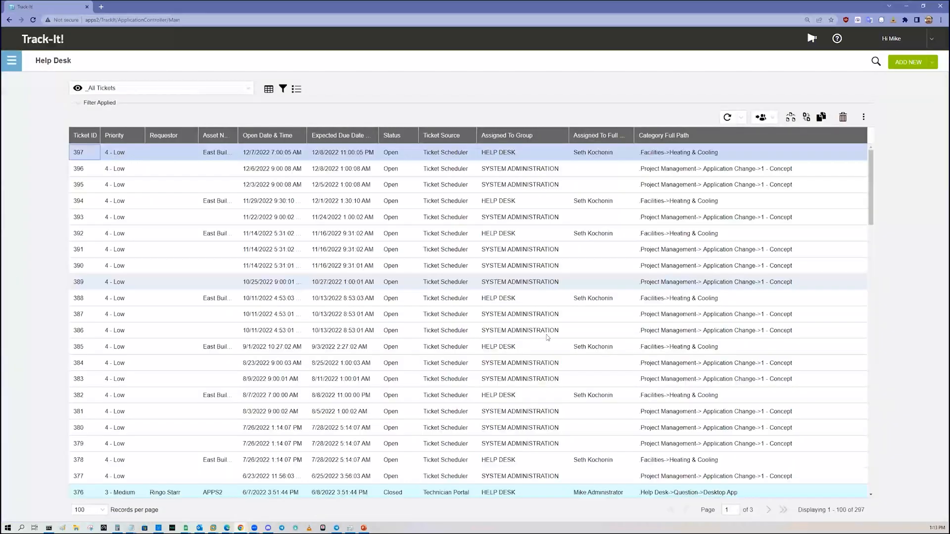
scroll(836, 347, down, 20)
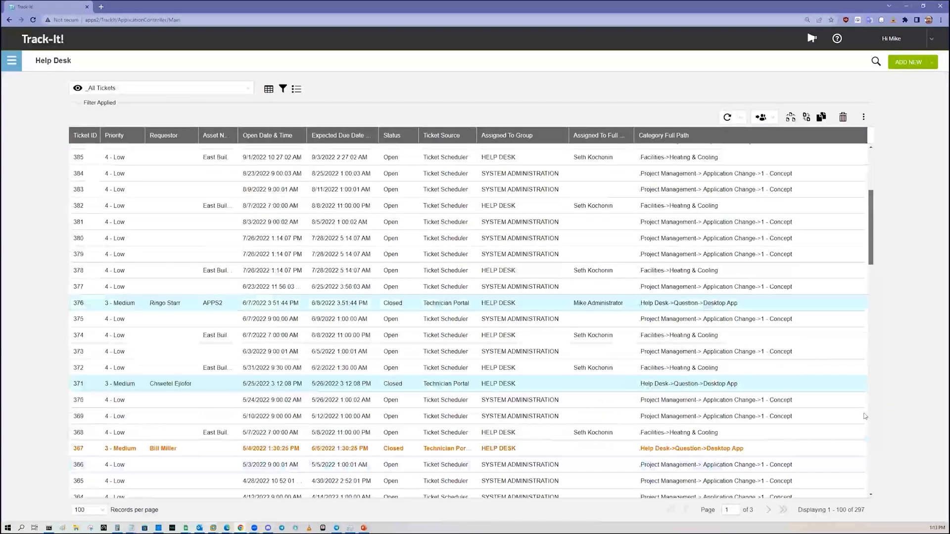
scroll(850, 495, down, 2)
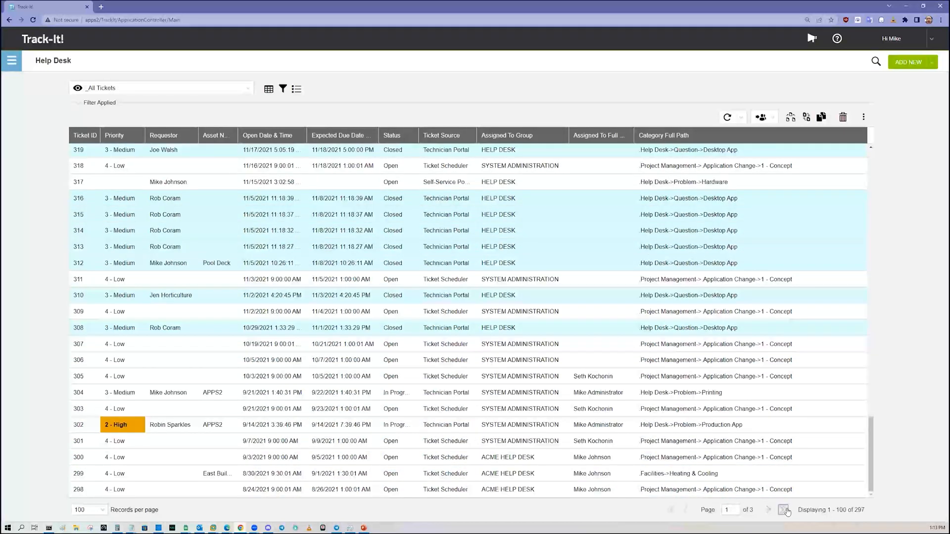
click(783, 510)
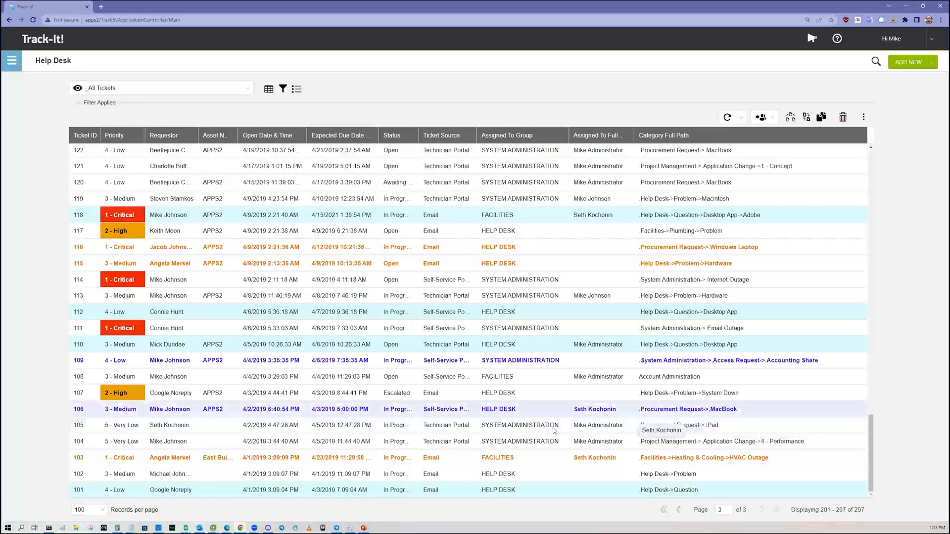
double_click(510, 410)
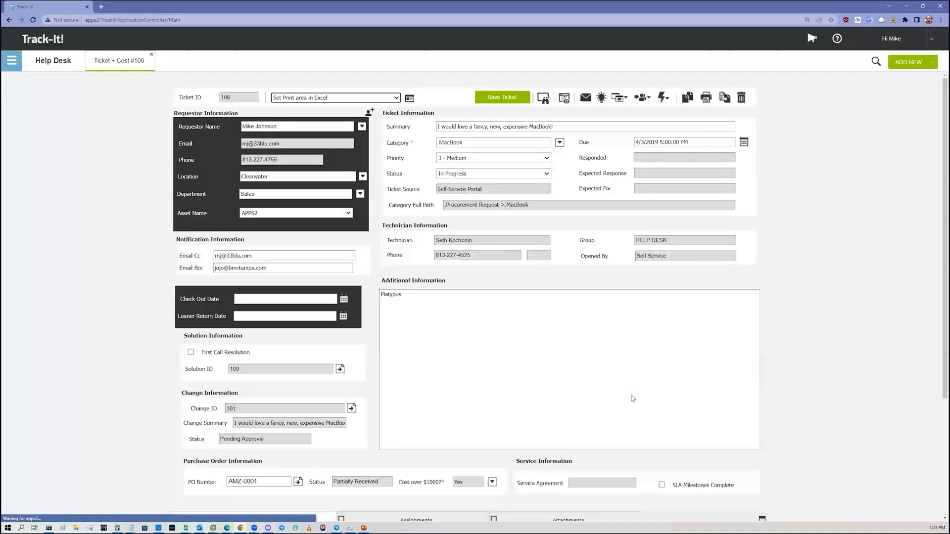
scroll(632, 396, down, 3)
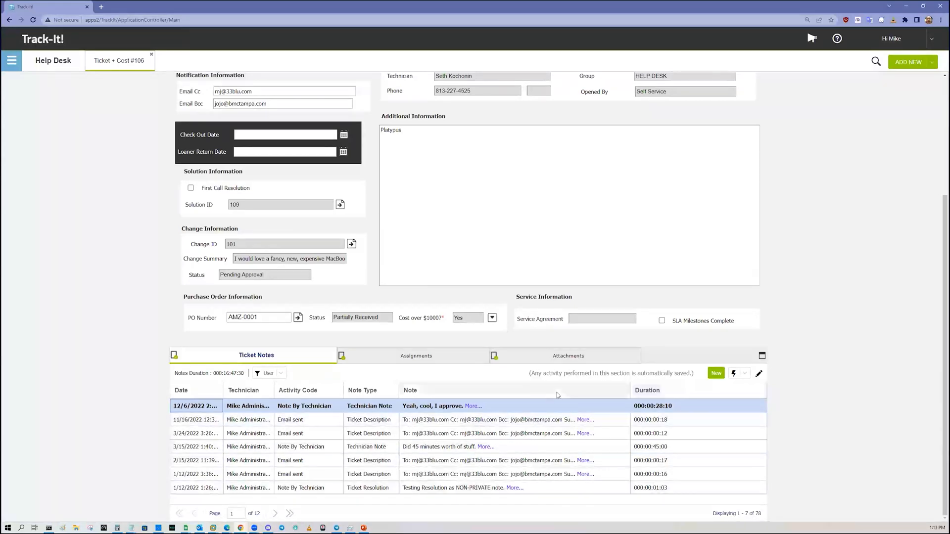
scroll(417, 369, up, 3)
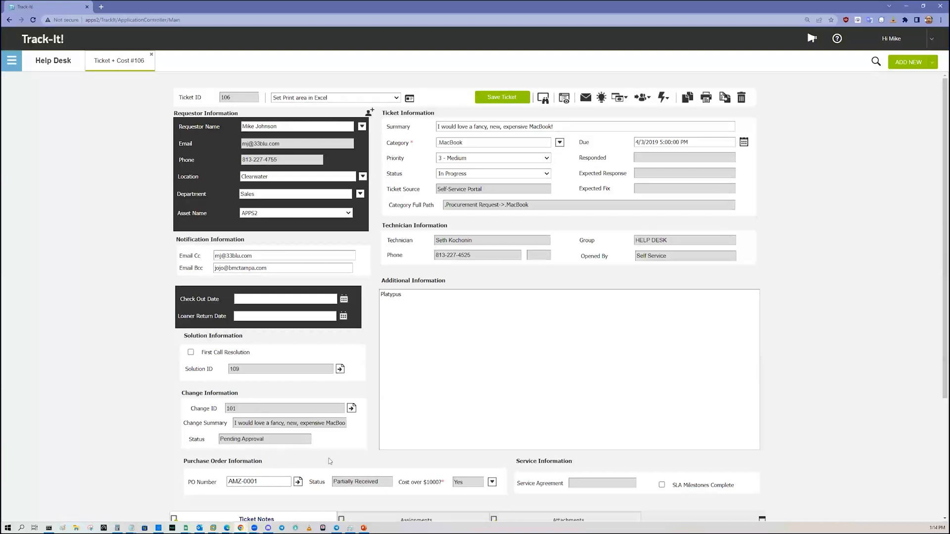
- Examine the change request, solution and purchase order linked to ticket 106, closing each one to return to the ticket
click(352, 409)
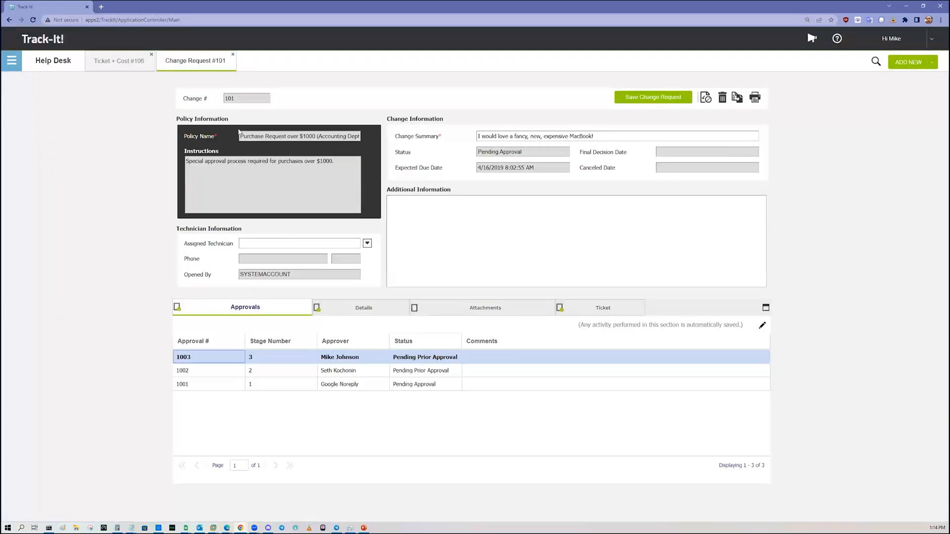
click(232, 55)
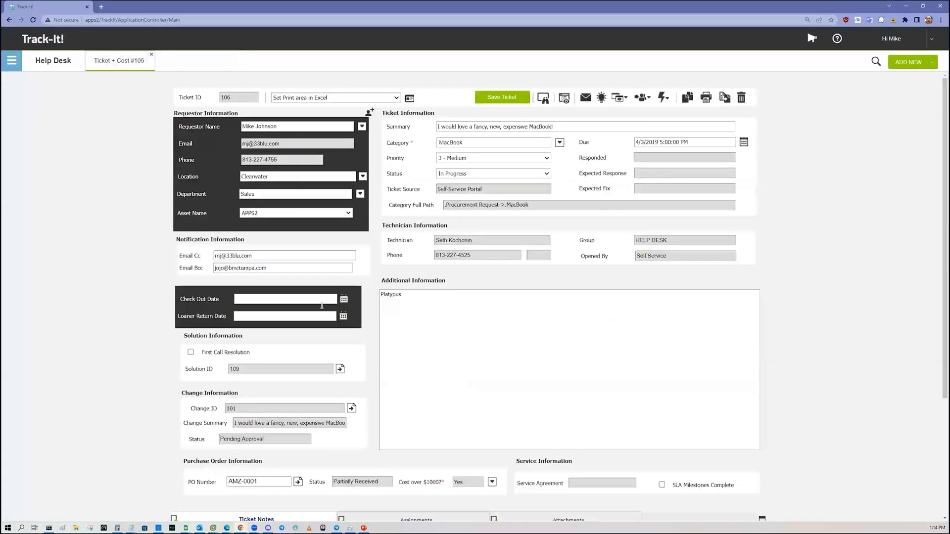
click(340, 370)
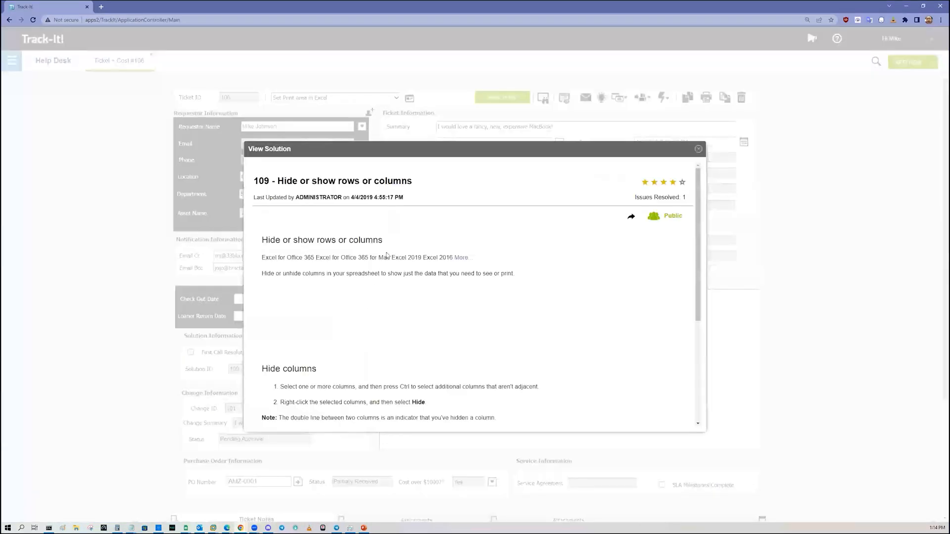
click(699, 150)
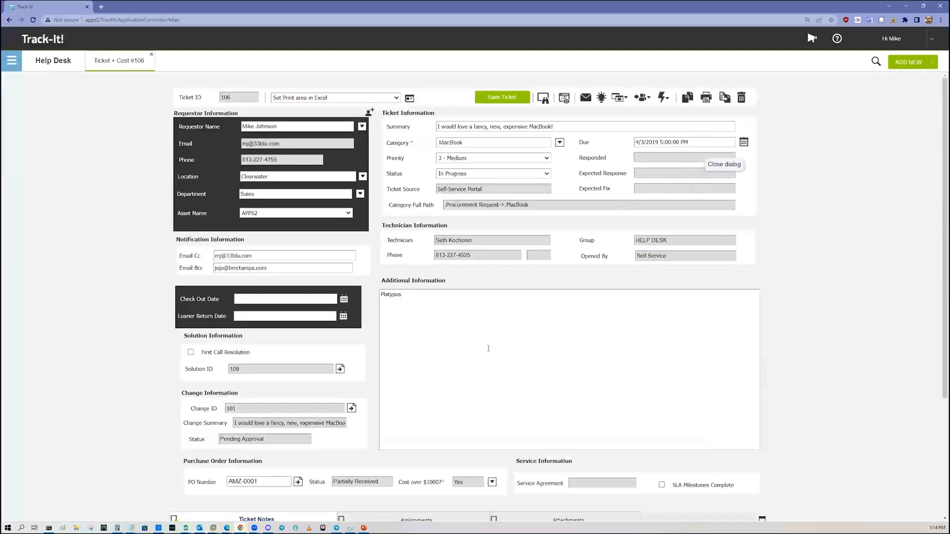
click(298, 482)
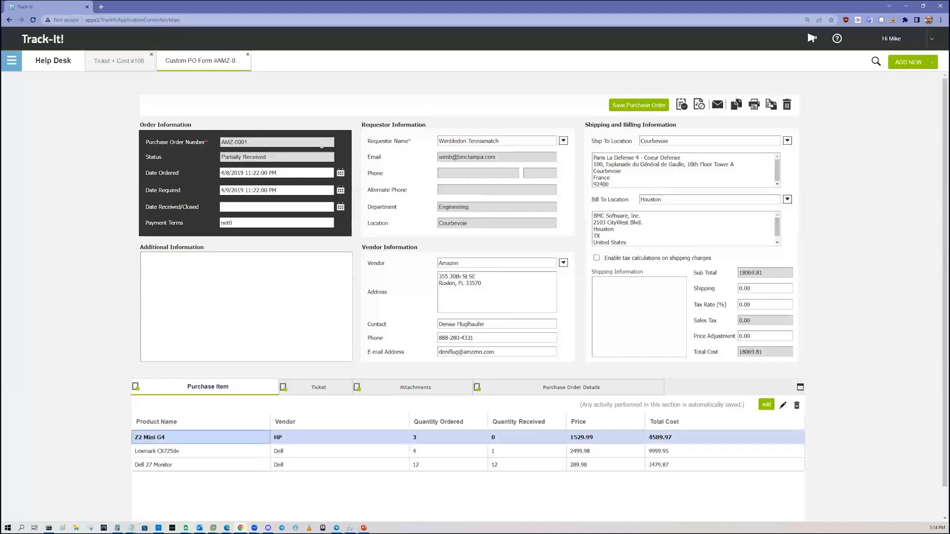
click(247, 55)
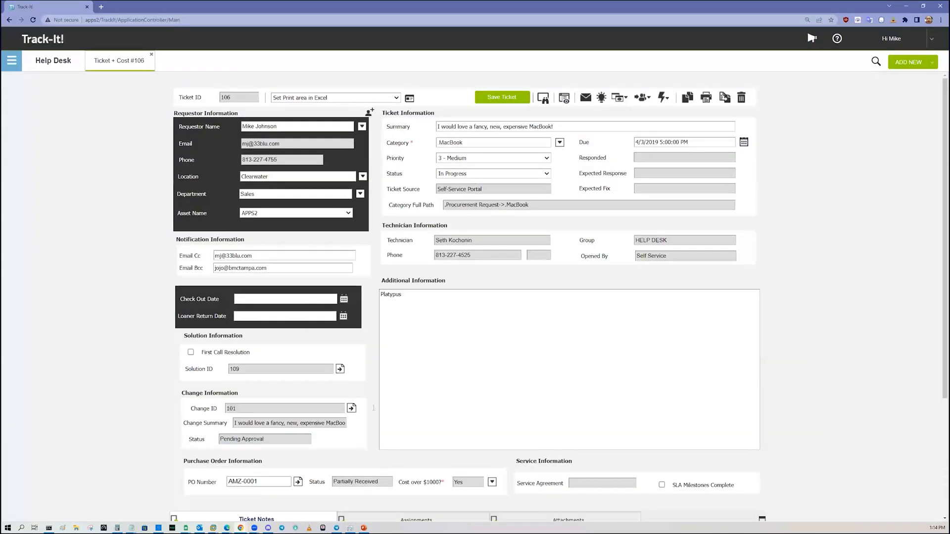
click(480, 484)
- Open the DEFAULT TRUE ticket form for customization from the Primary Application Forms in the configuration's Form Definitions
click(11, 60)
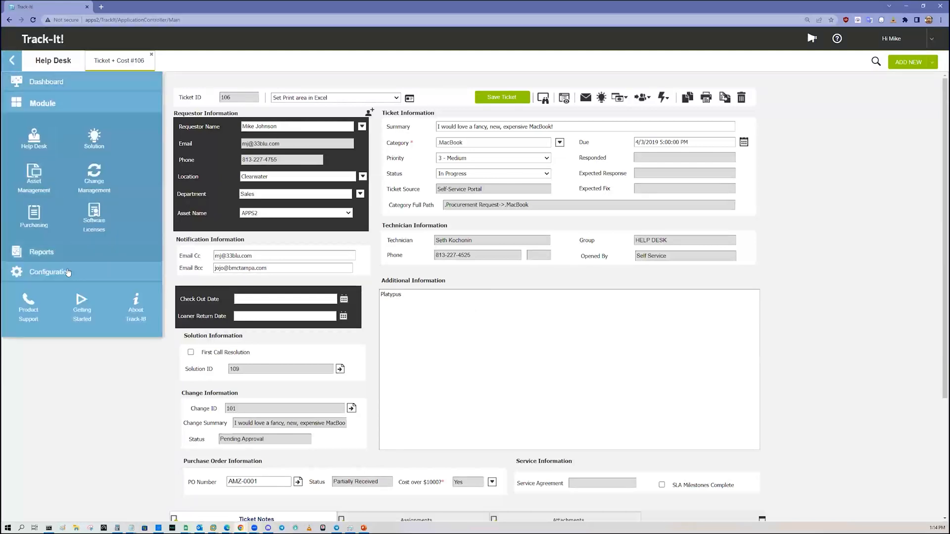
click(59, 276)
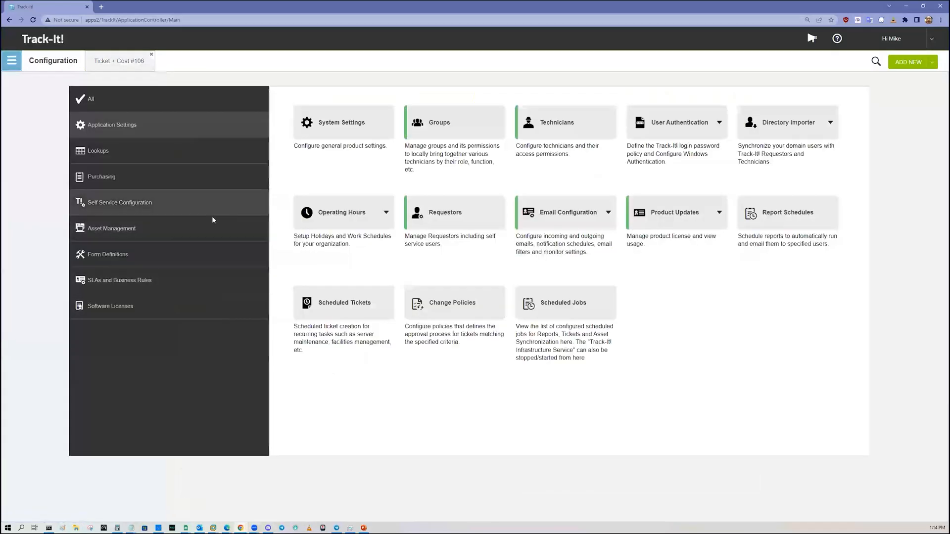
click(134, 260)
click(345, 129)
click(346, 146)
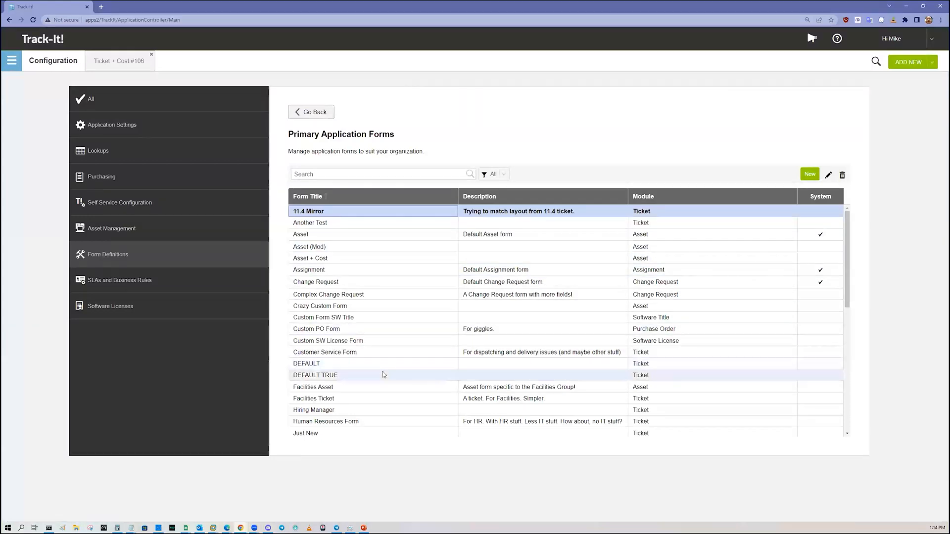
double_click(379, 377)
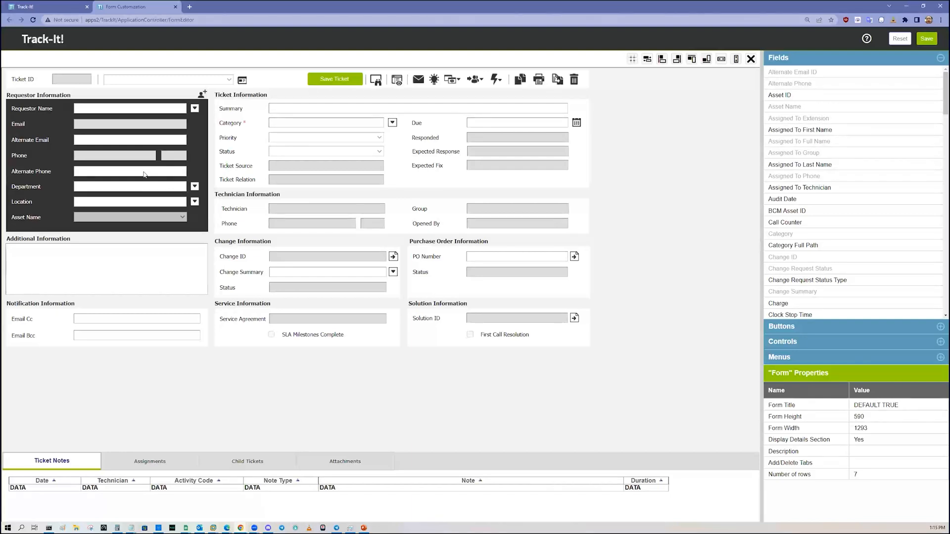
click(48, 143)
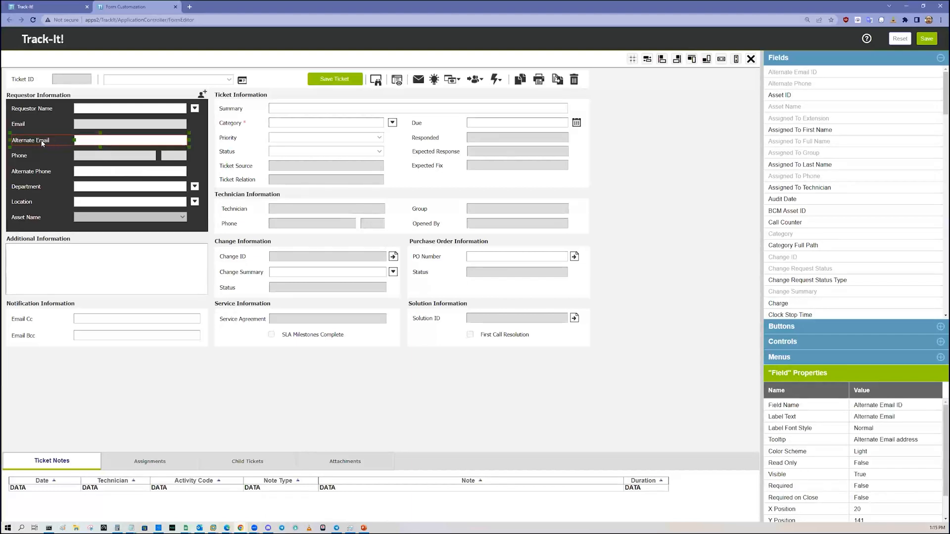
click(752, 60)
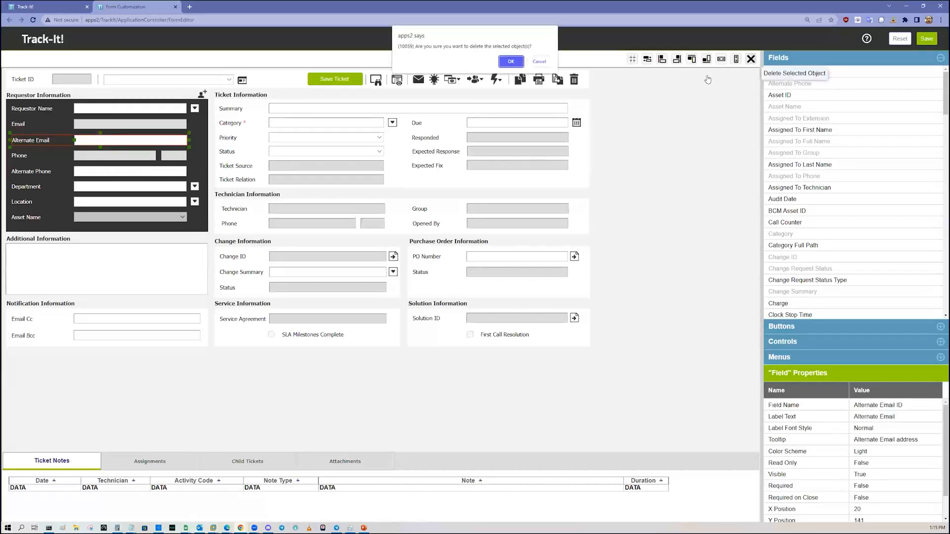
click(512, 63)
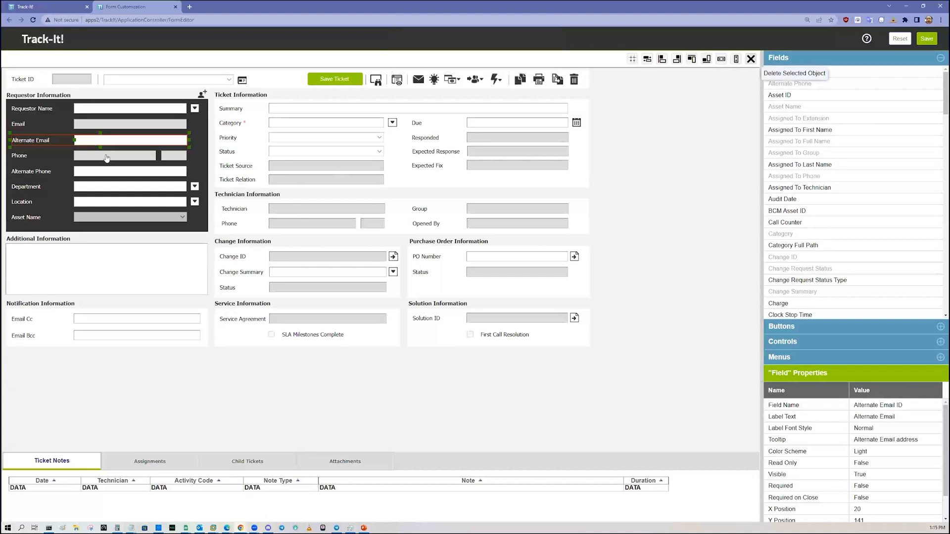
click(40, 173)
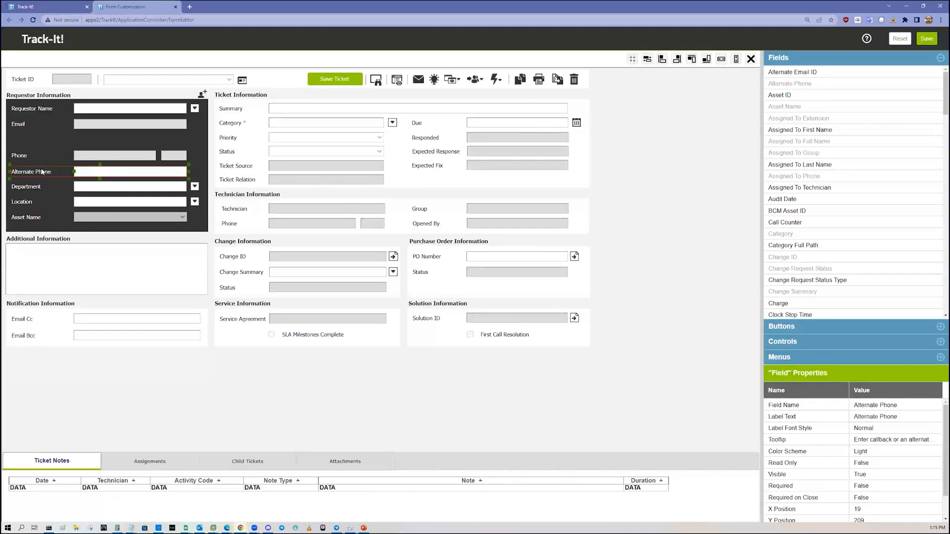
key(Delete)
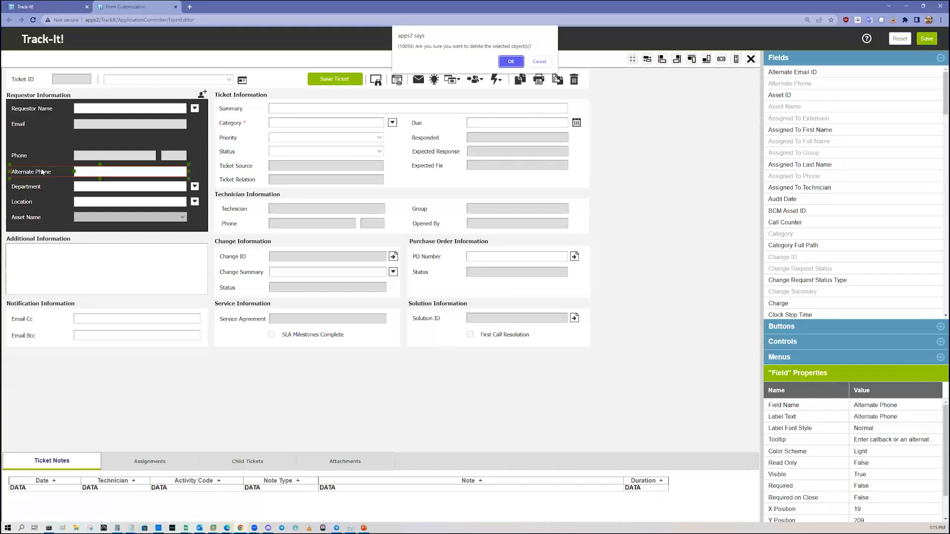
key(Return)
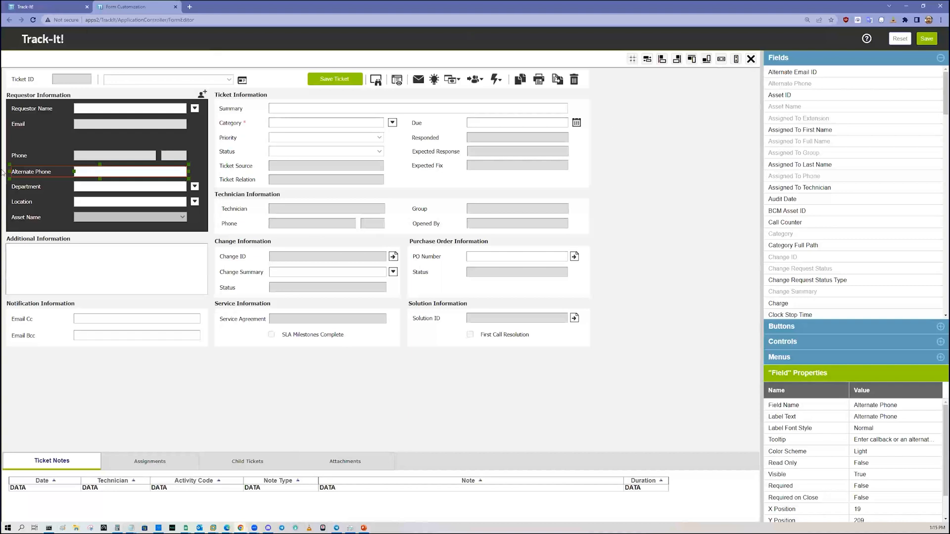
click(33, 20)
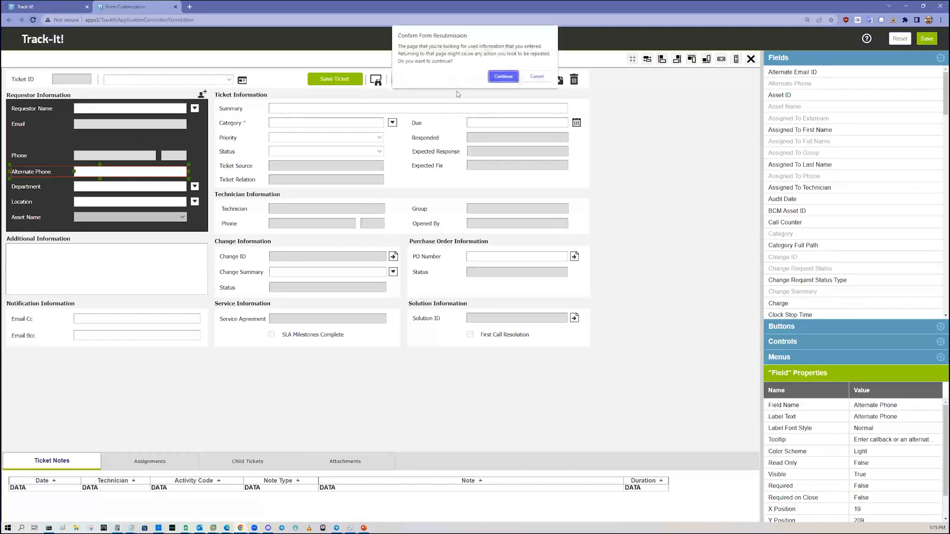
click(506, 75)
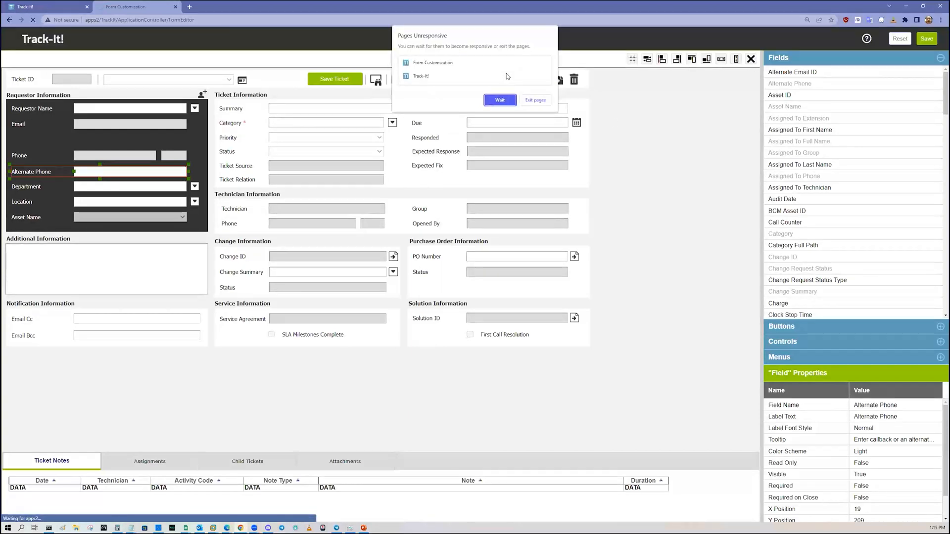
click(445, 65)
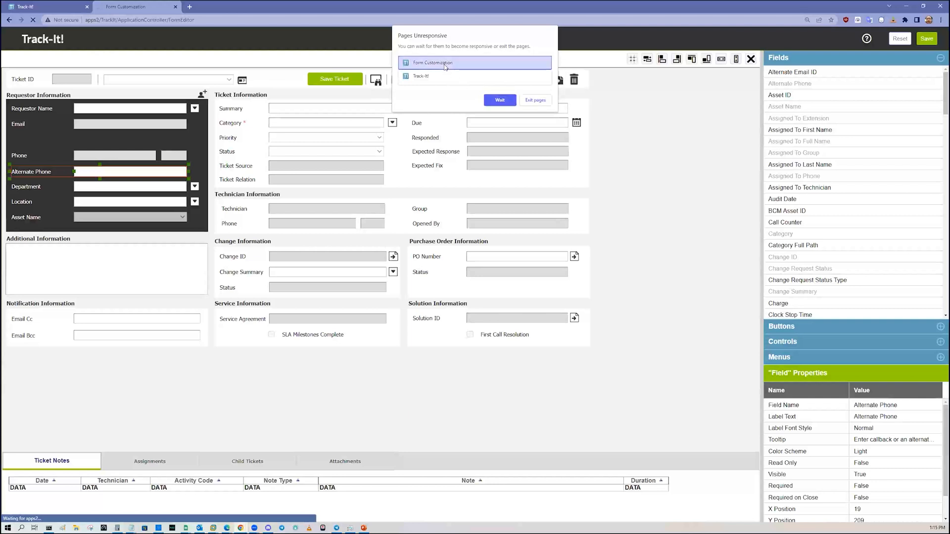
click(440, 77)
click(500, 103)
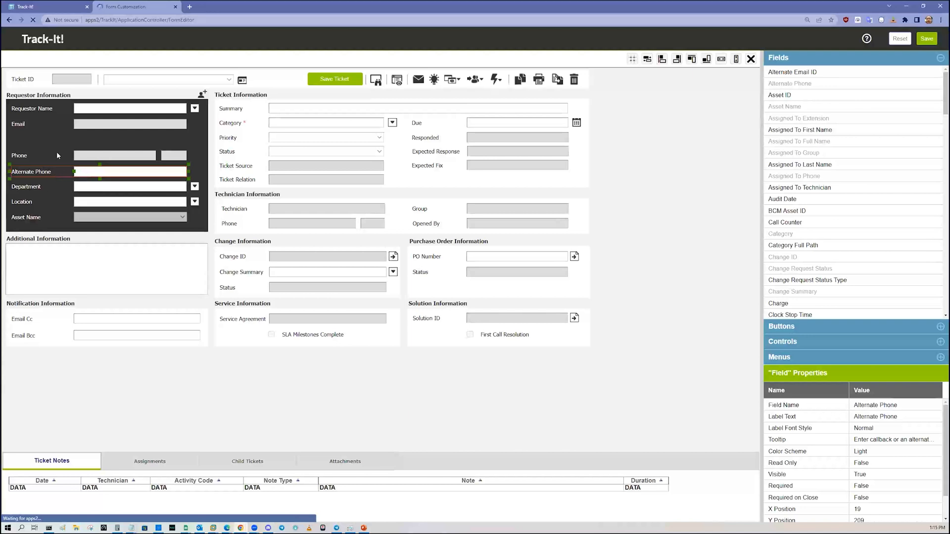
key(Delete)
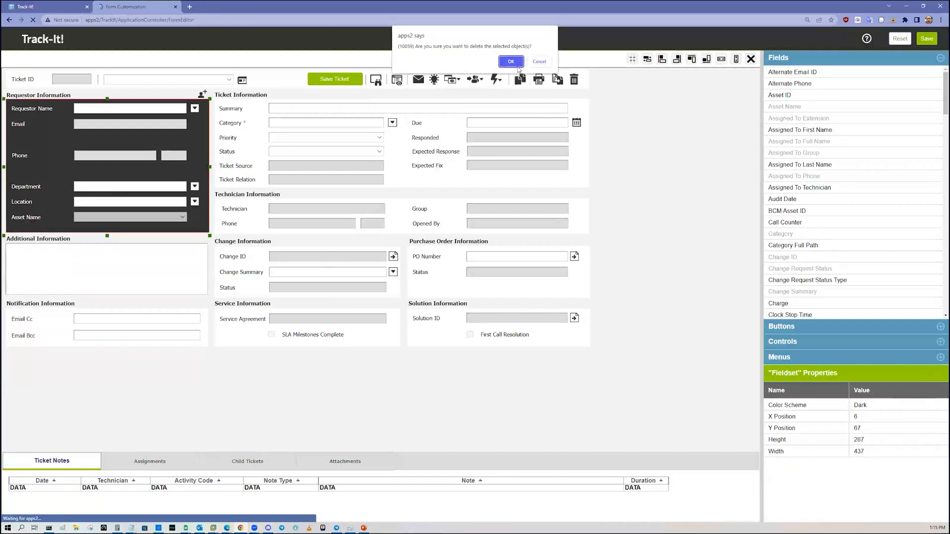
click(512, 62)
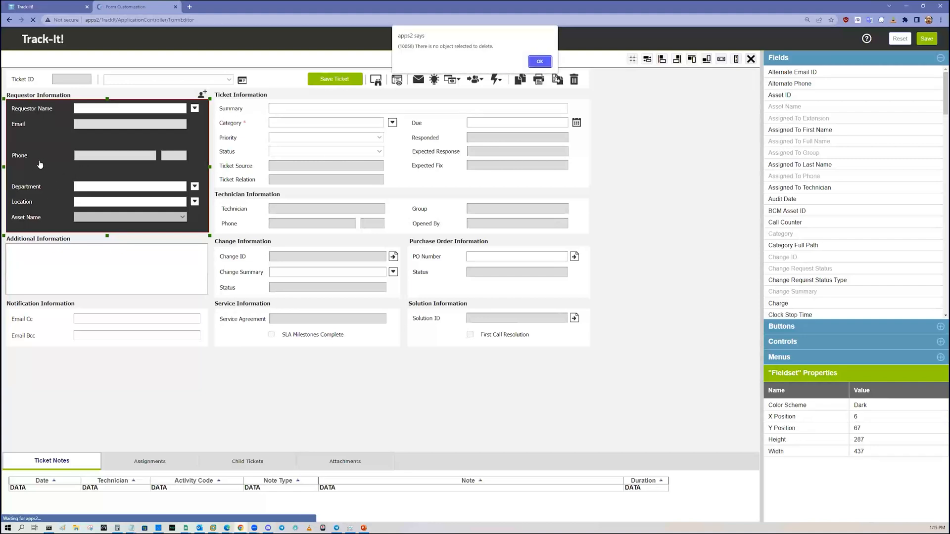
click(542, 62)
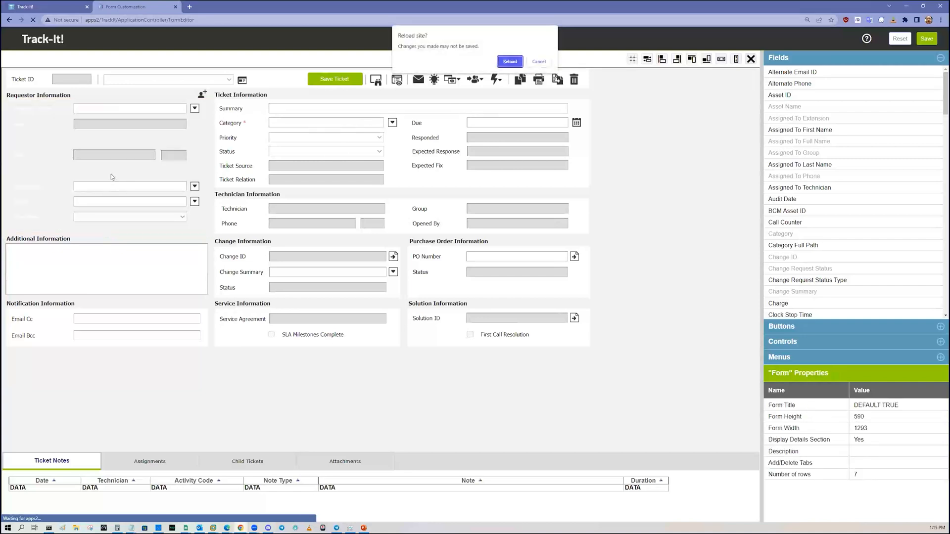
click(539, 61)
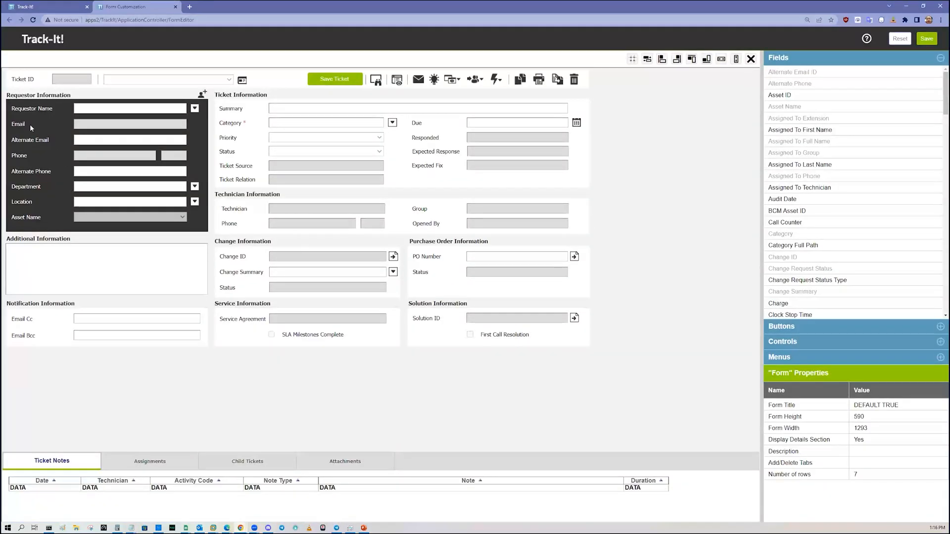
- Delete the Alternate Email and Alternate Phone fields from the form's Requestor Information section
click(34, 141)
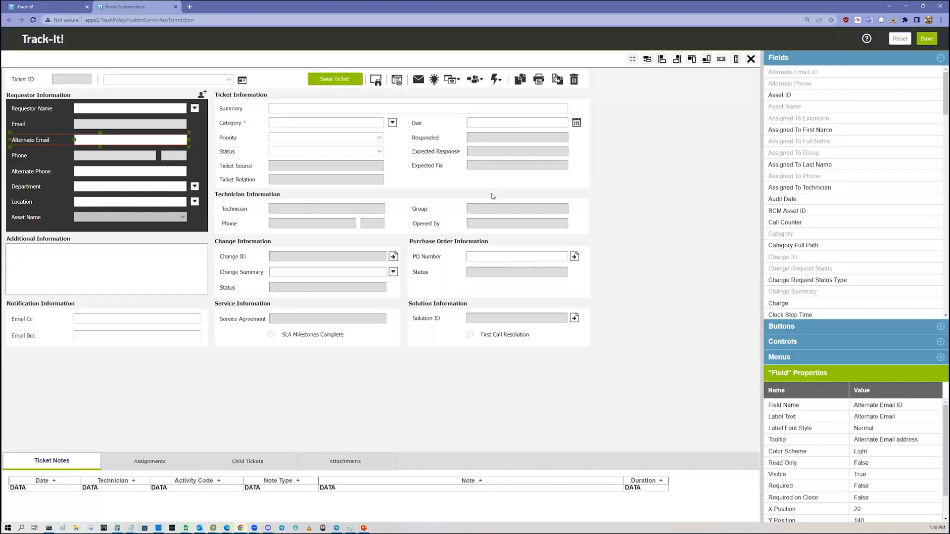
click(751, 59)
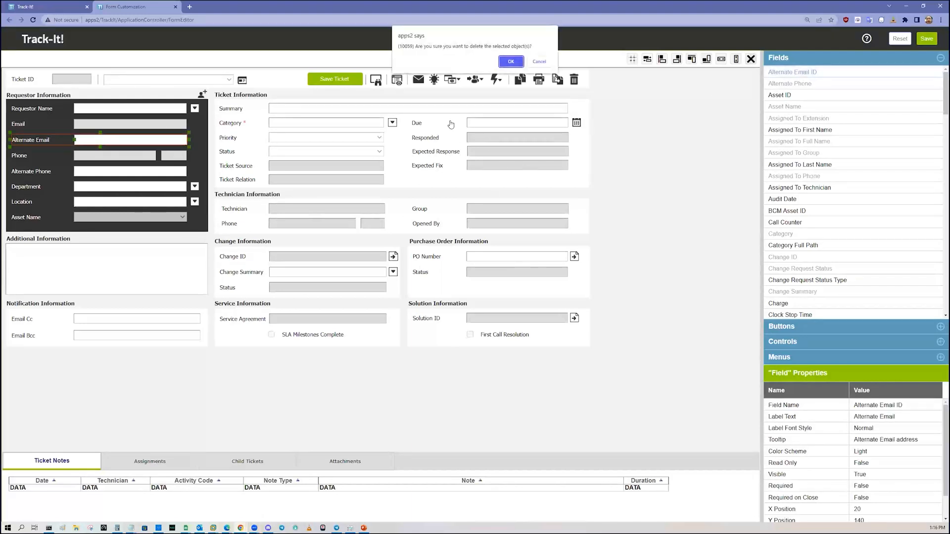
click(511, 62)
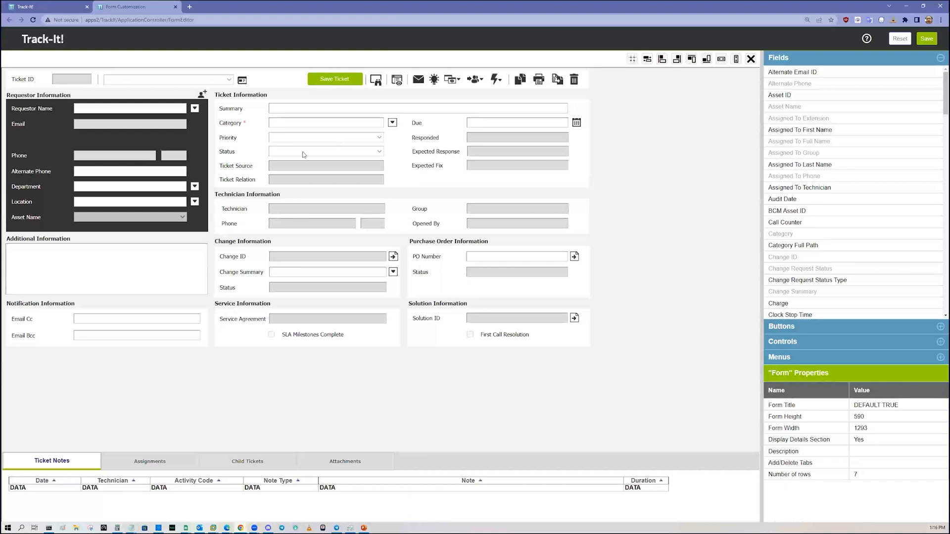
click(47, 172)
click(750, 59)
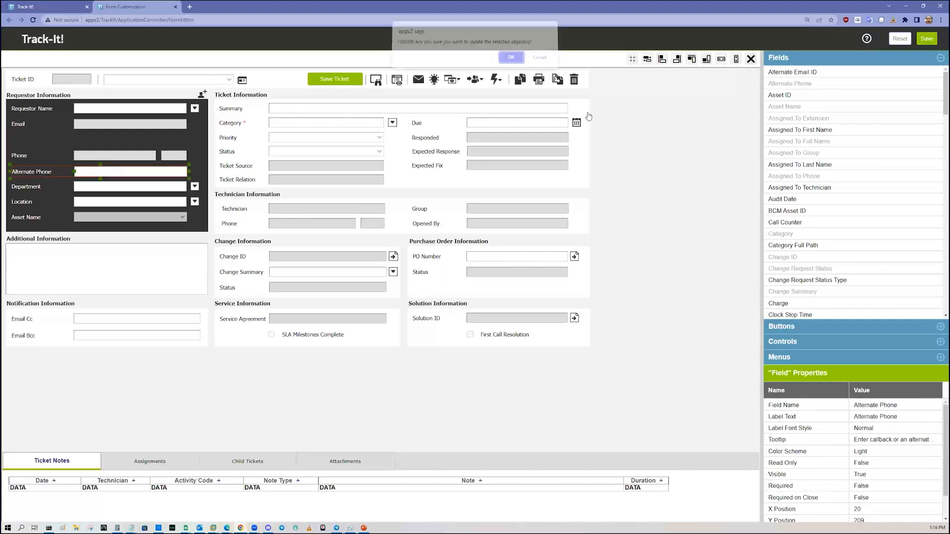
key(Escape)
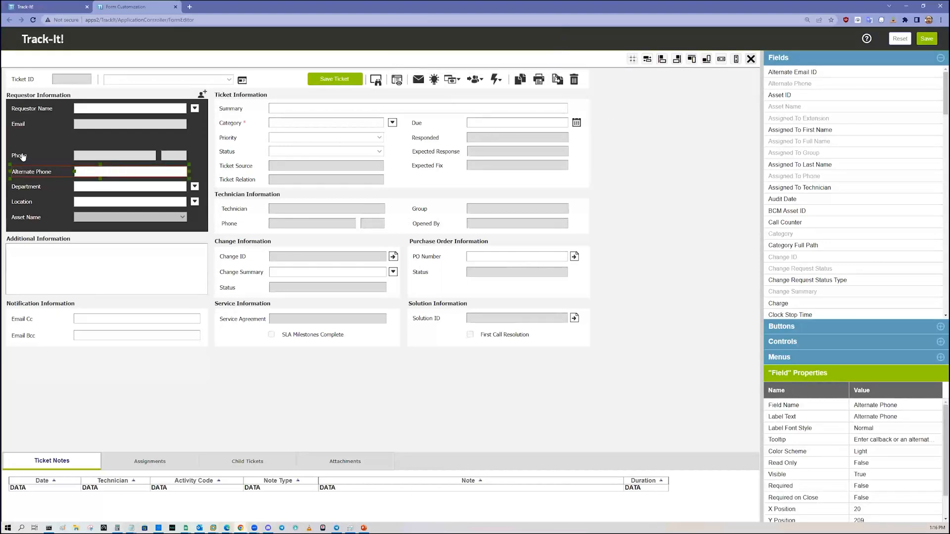
- Move the requestor's Phone field up beneath Email and delete the requestor extension field beside it
drag(22, 156, 23, 141)
click(185, 158)
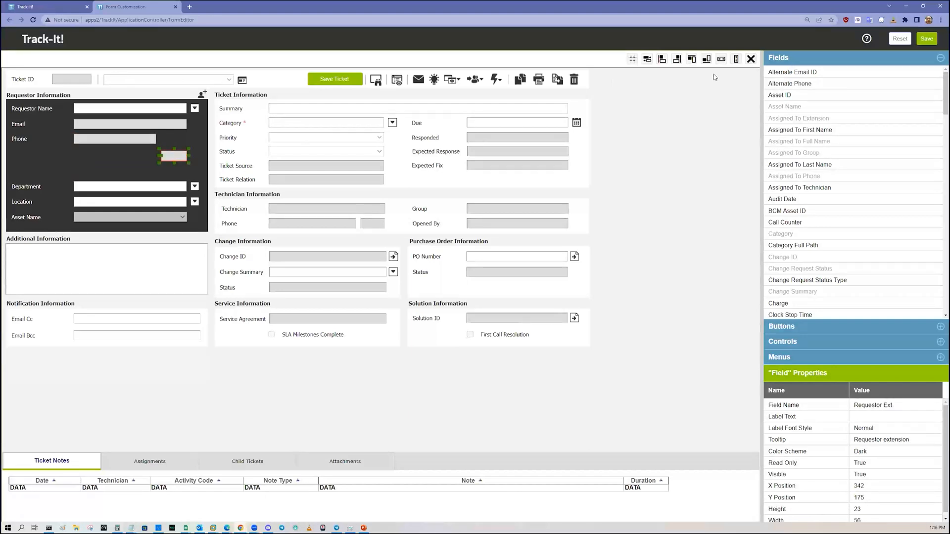
click(751, 59)
click(510, 62)
- Move the Department, Location and Asset Name fields up beneath Phone and shorten the dark Requestor Information fieldset to end just below them
drag(23, 187, 22, 155)
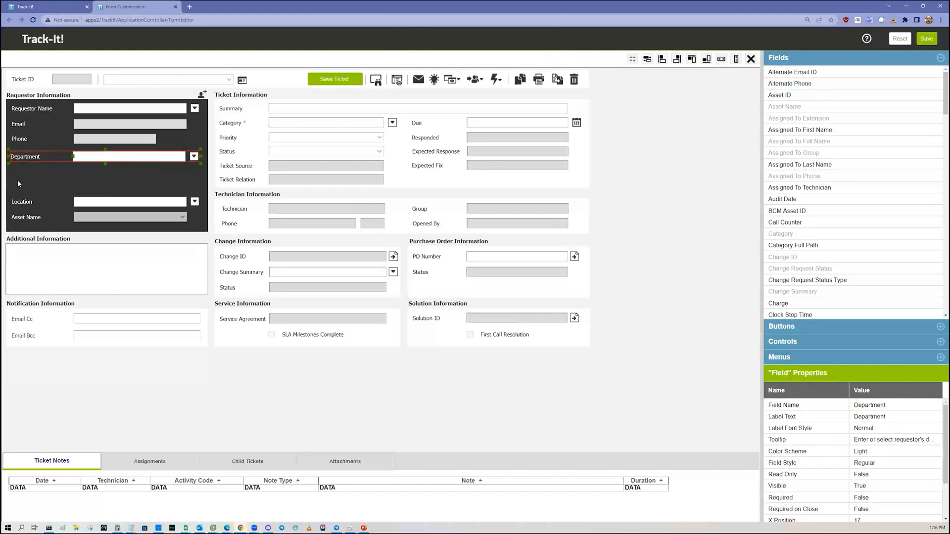
drag(20, 196, 20, 172)
drag(26, 216, 24, 188)
click(109, 233)
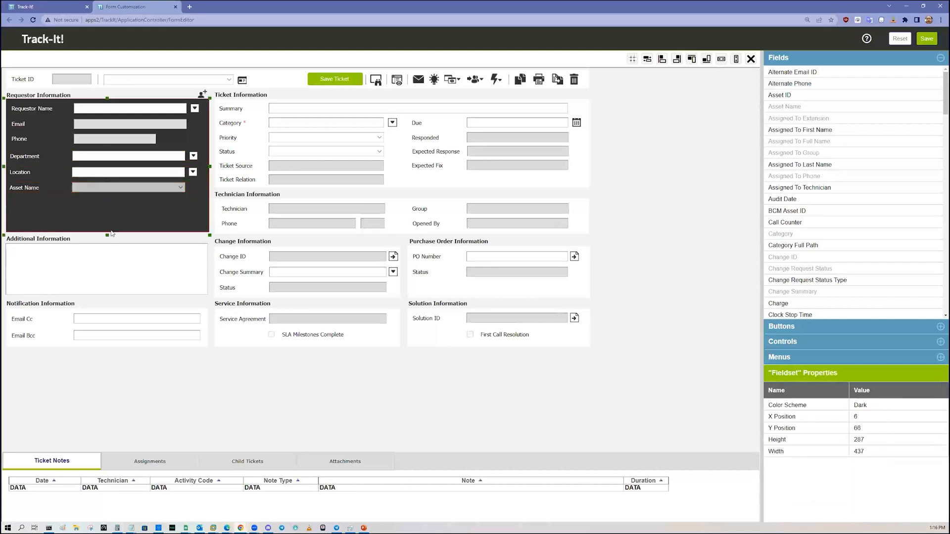
drag(108, 234, 107, 197)
- Move the Additional Information label up beneath the requestor fieldset and extend its text box upward to meet the label
click(55, 242)
drag(55, 242, 55, 210)
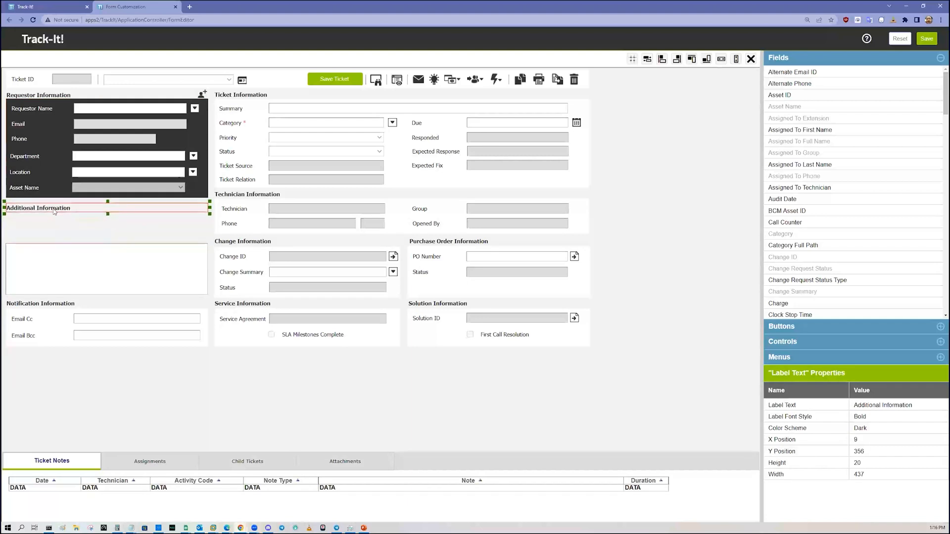
click(102, 267)
drag(112, 244, 114, 220)
click(628, 229)
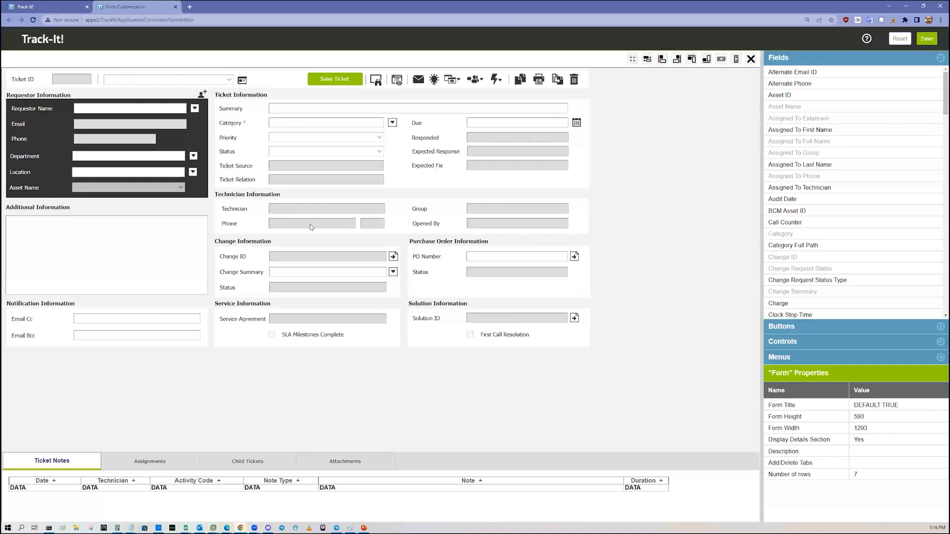
- Examine the Solution, Change and Purchase Order Information headings on the DEFAULT TRUE form and close its editor without saving
click(457, 304)
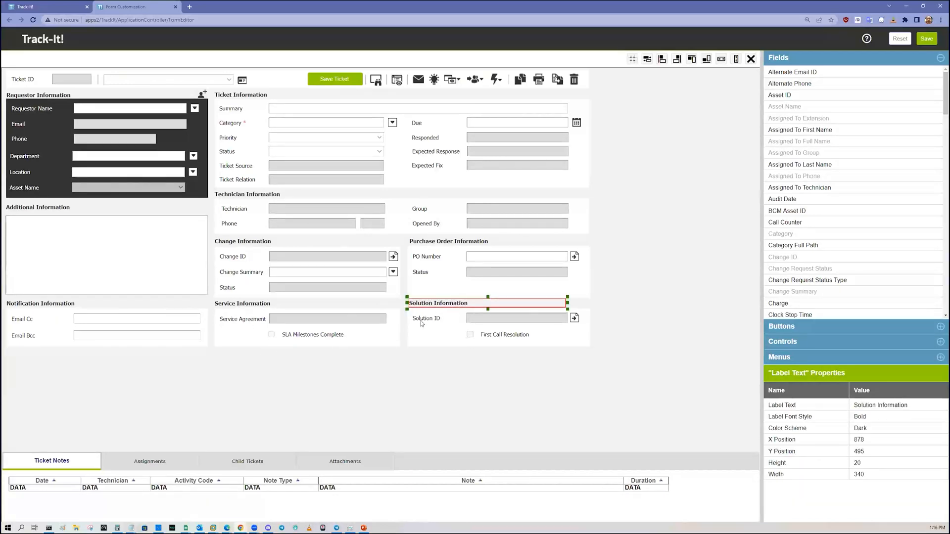
click(250, 242)
click(442, 244)
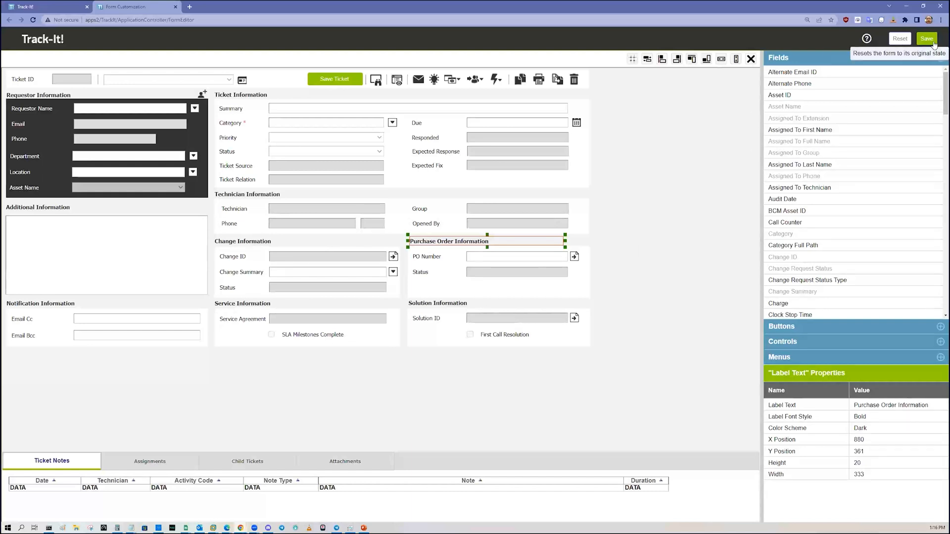
click(175, 7)
click(511, 75)
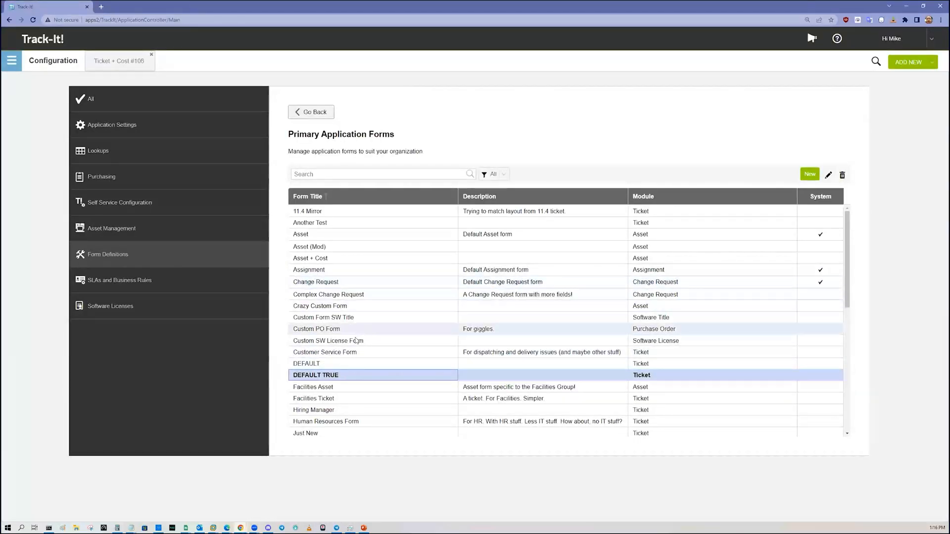
- Open the Customer Service Form, examine its Technician Information, Summary, Additional Information and Resolution elements, and close its editor without saving
double_click(348, 353)
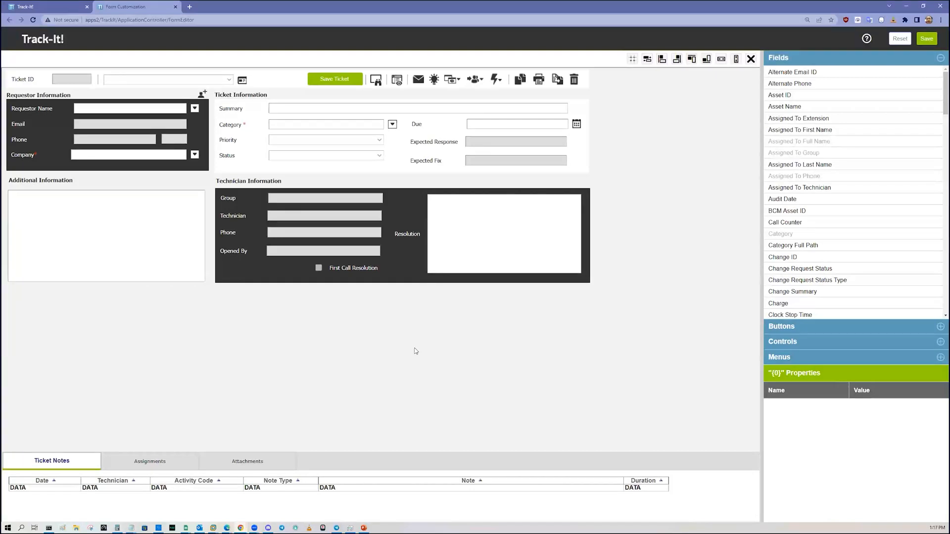
click(406, 281)
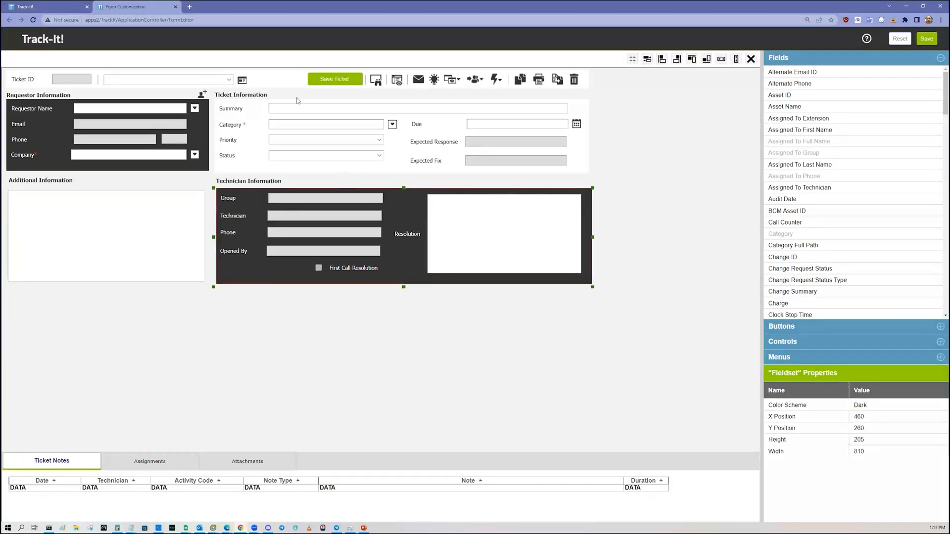
click(280, 109)
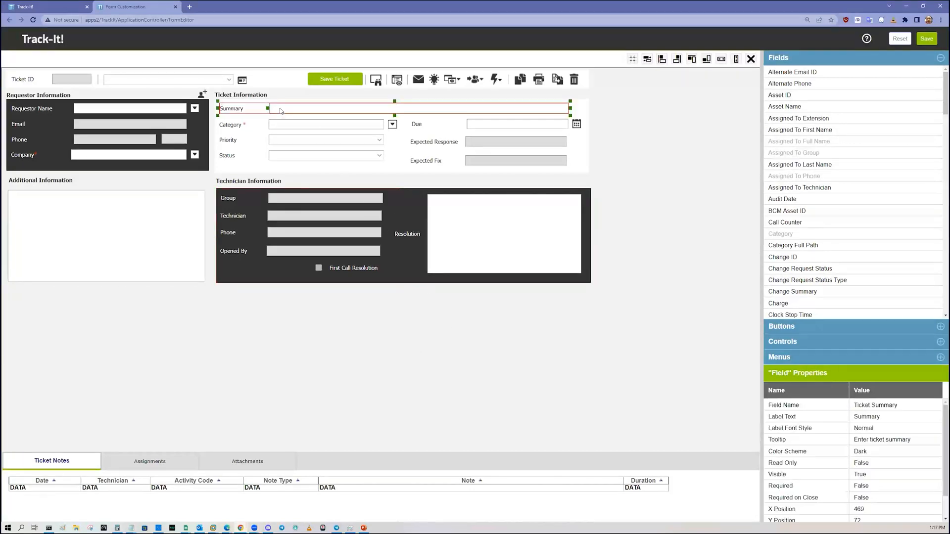
click(103, 218)
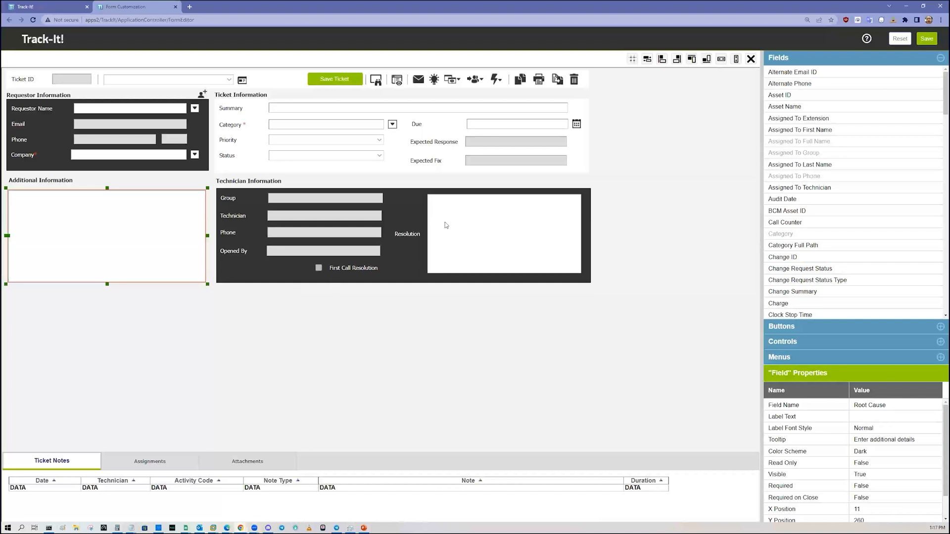
click(475, 203)
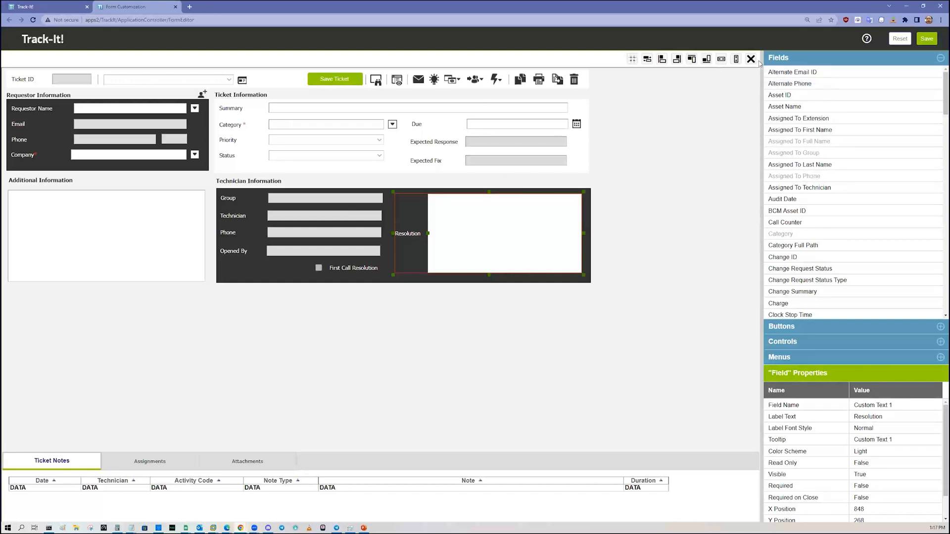
click(175, 6)
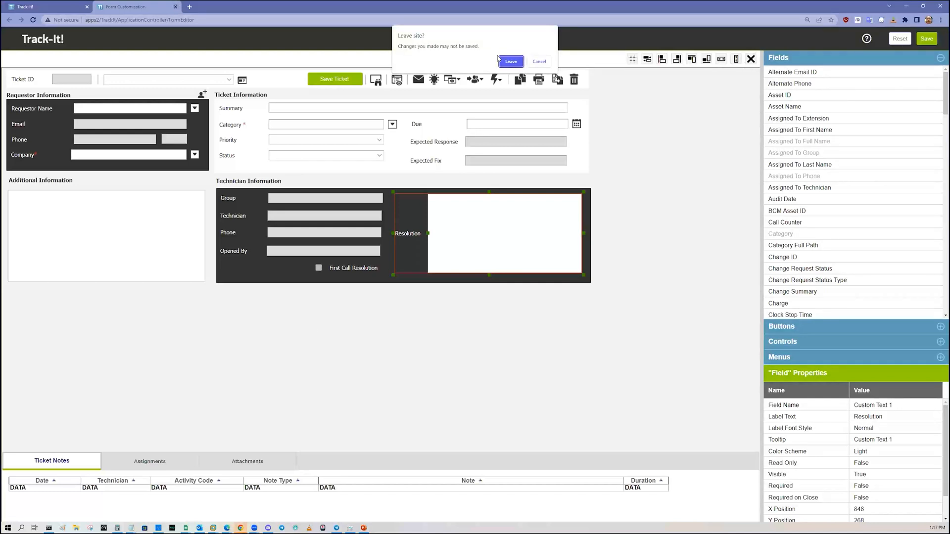
click(510, 62)
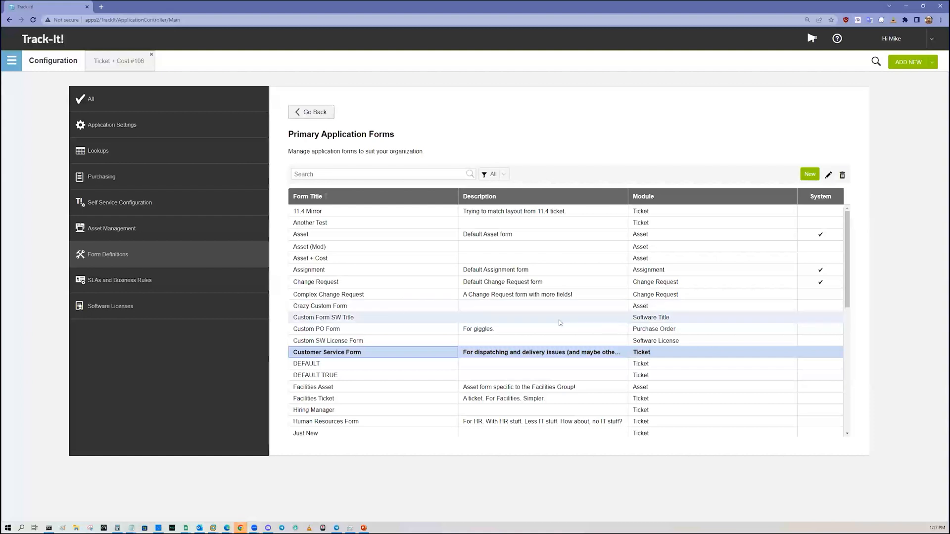
- Open the group form assignments and view the ticket form choices for the SYSTEM ADMINISTRATION group
click(385, 398)
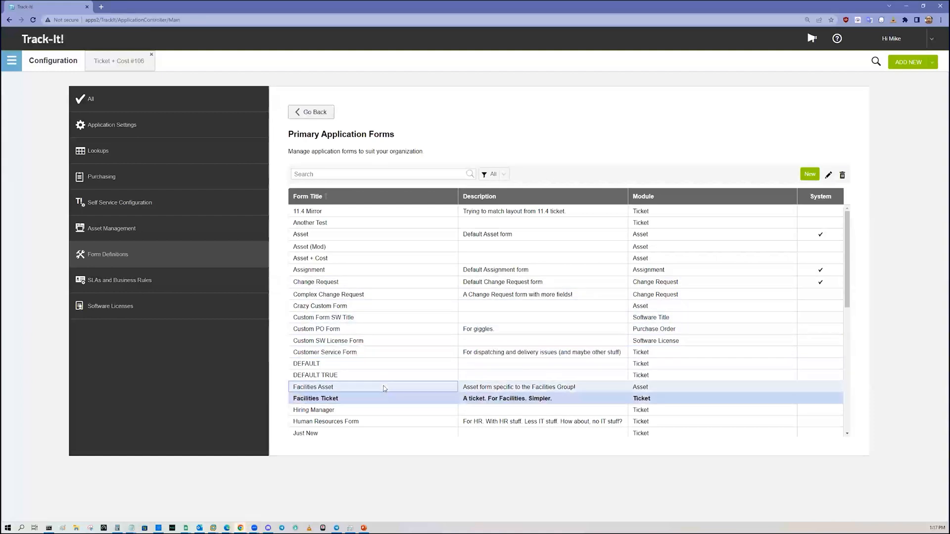
click(322, 113)
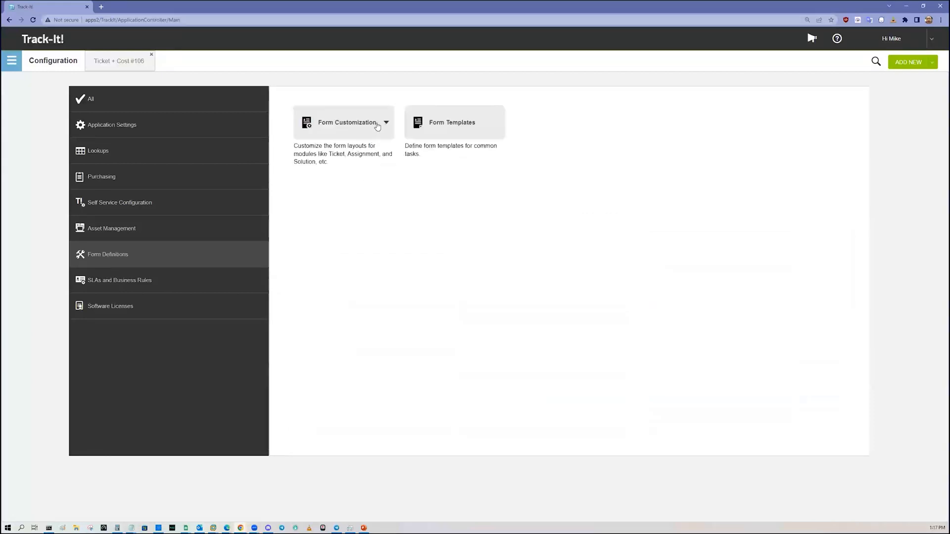
click(377, 125)
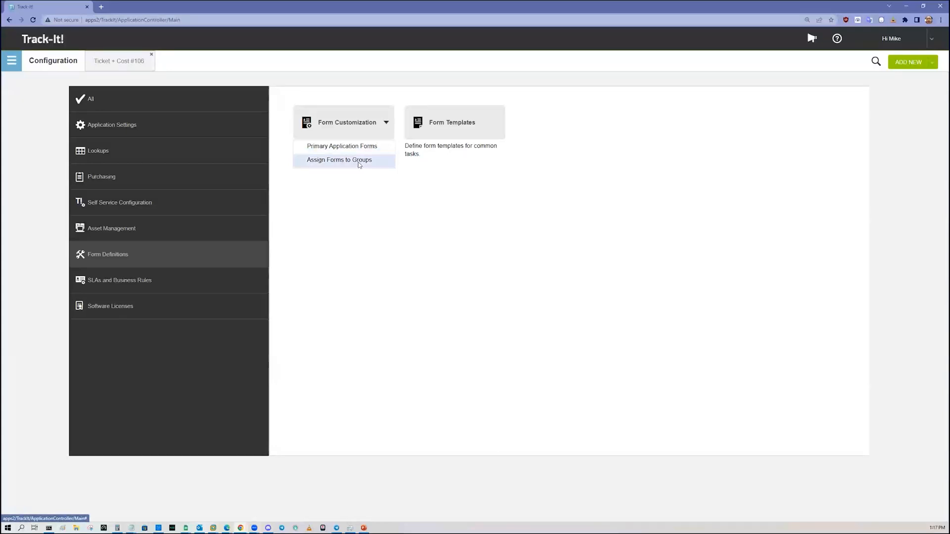
click(359, 163)
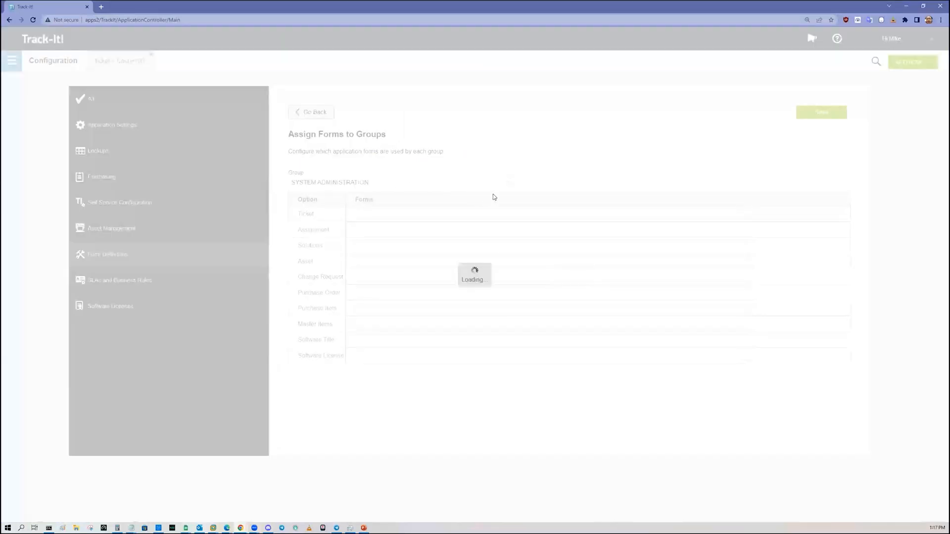
click(507, 183)
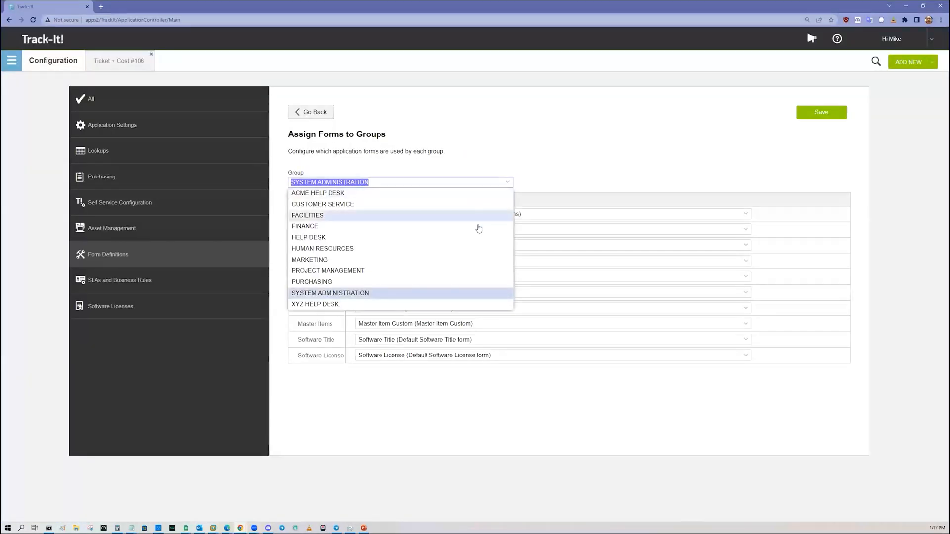
click(594, 215)
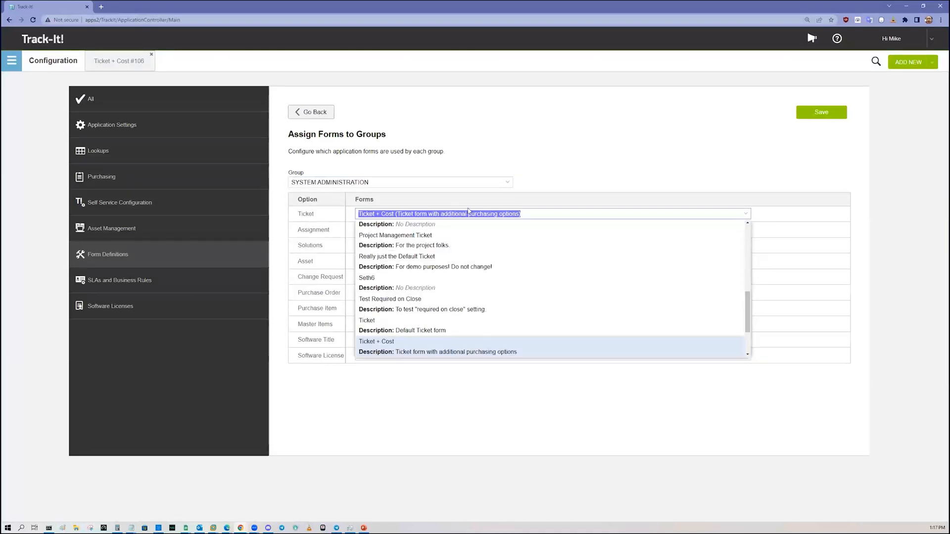
- Review the forms assigned to the HELP DESK and CUSTOMER SERVICE groups, including the ticket form used by CUSTOMER SERVICE
click(502, 183)
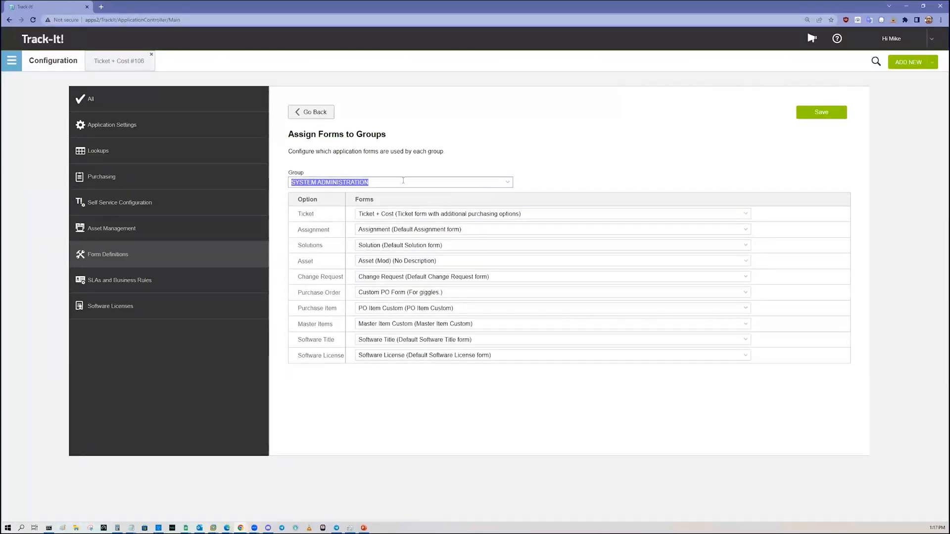
click(403, 182)
click(334, 244)
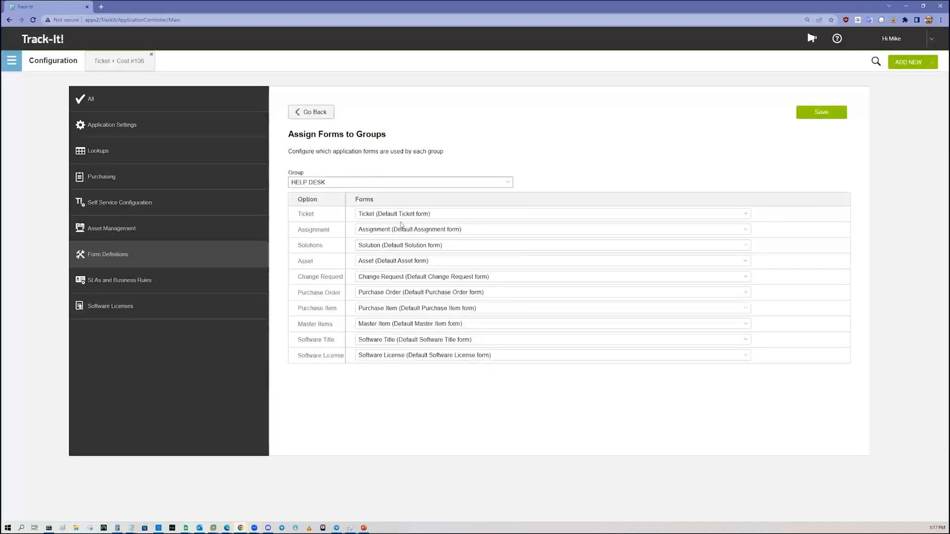
click(504, 184)
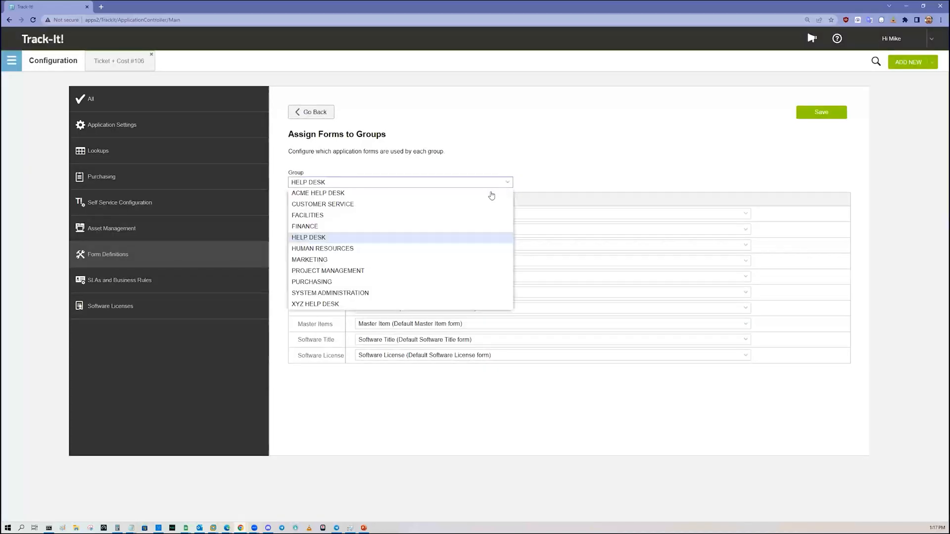
click(390, 204)
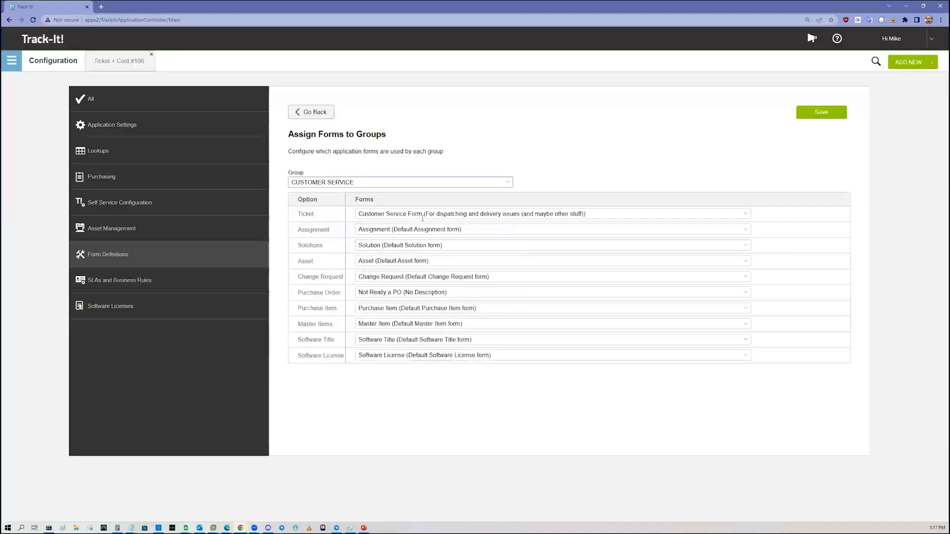
click(448, 217)
click(592, 161)
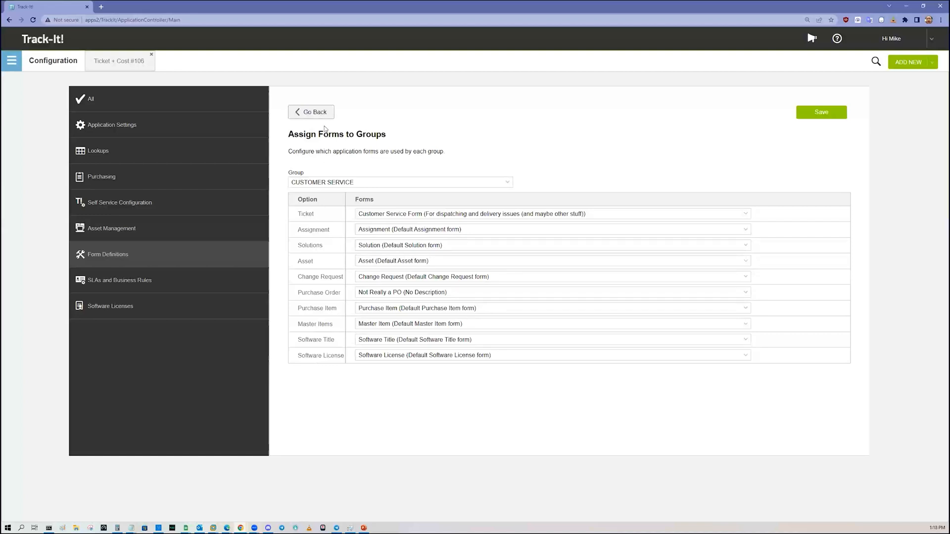
- Leave the group assignments and open the Configure the New Hire Workstation template from the form templates
click(320, 112)
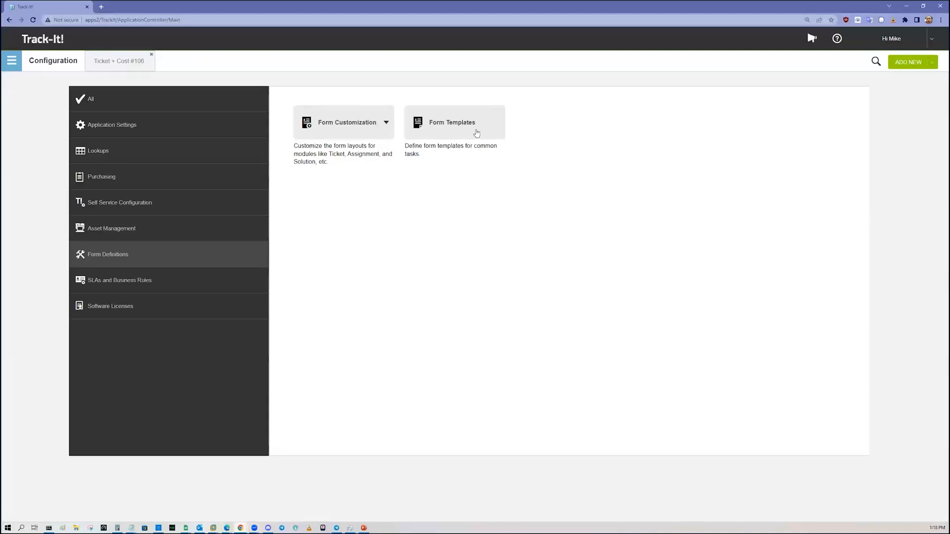
click(477, 132)
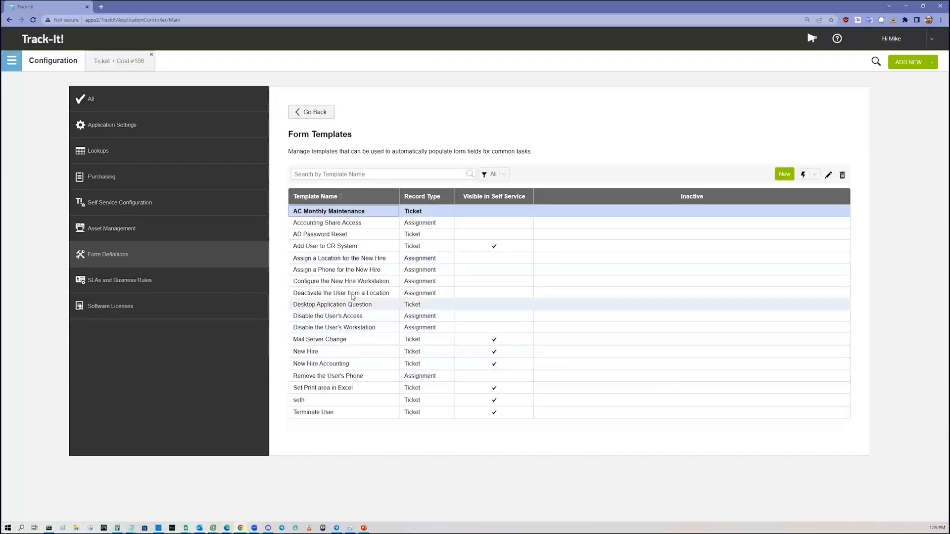
click(362, 284)
double_click(361, 283)
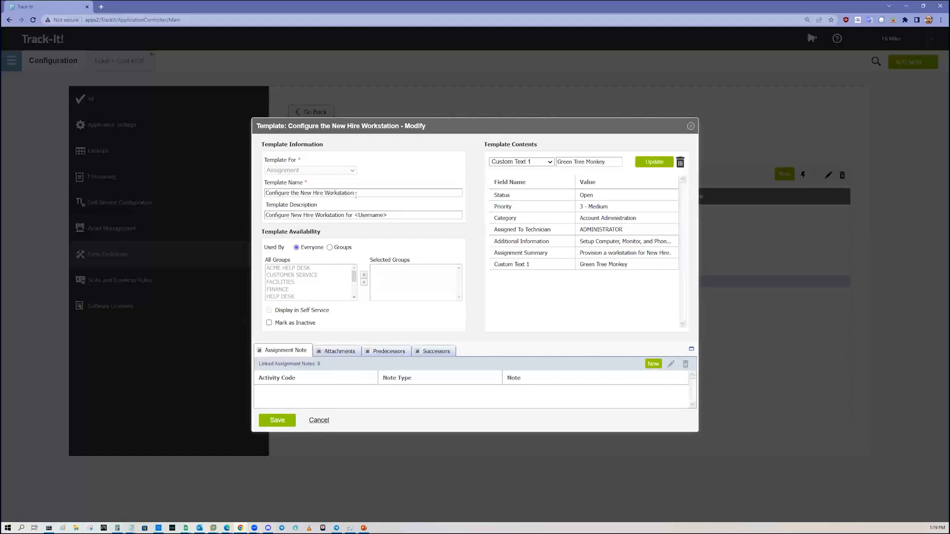
- Examine the template's preset Category, Assigned To Technician, Additional Information, Assignment Summary and Custom Text 1 values
click(611, 218)
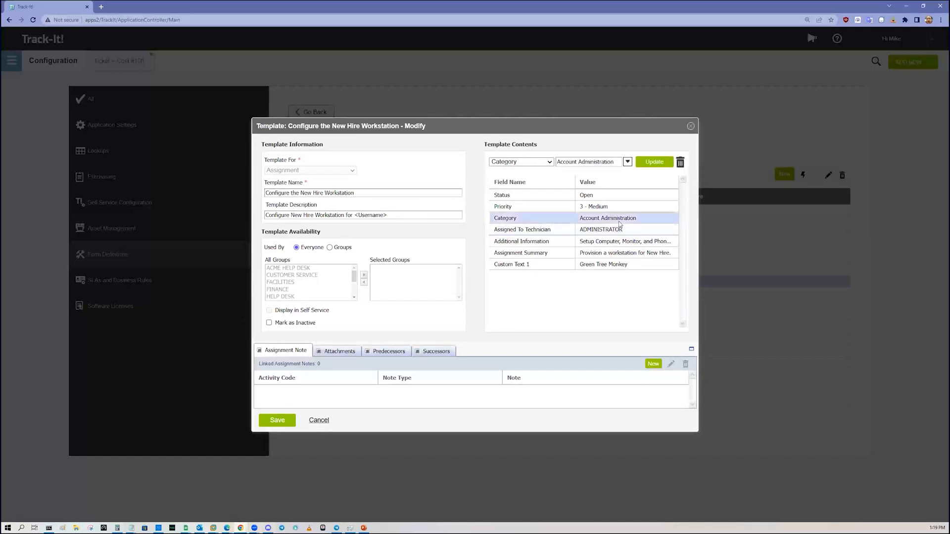
click(614, 230)
click(609, 242)
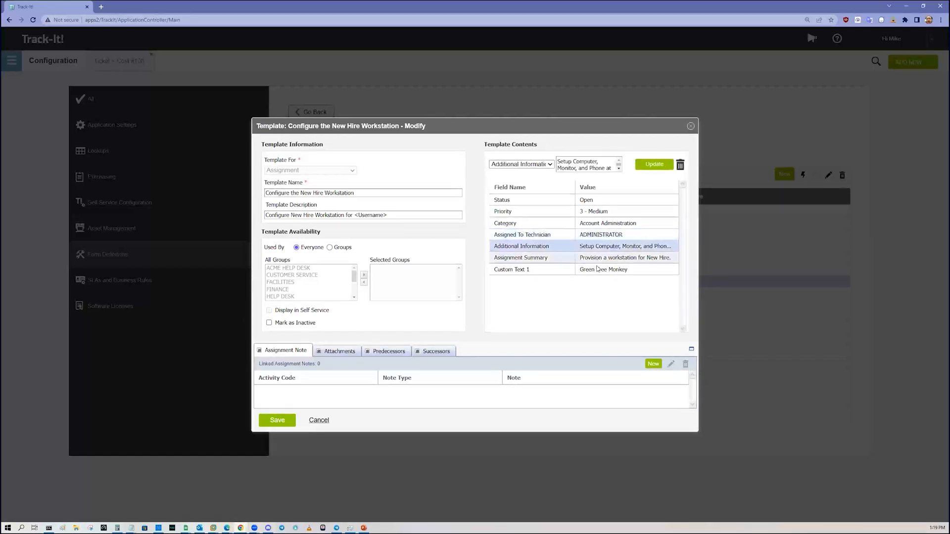
click(598, 253)
click(598, 267)
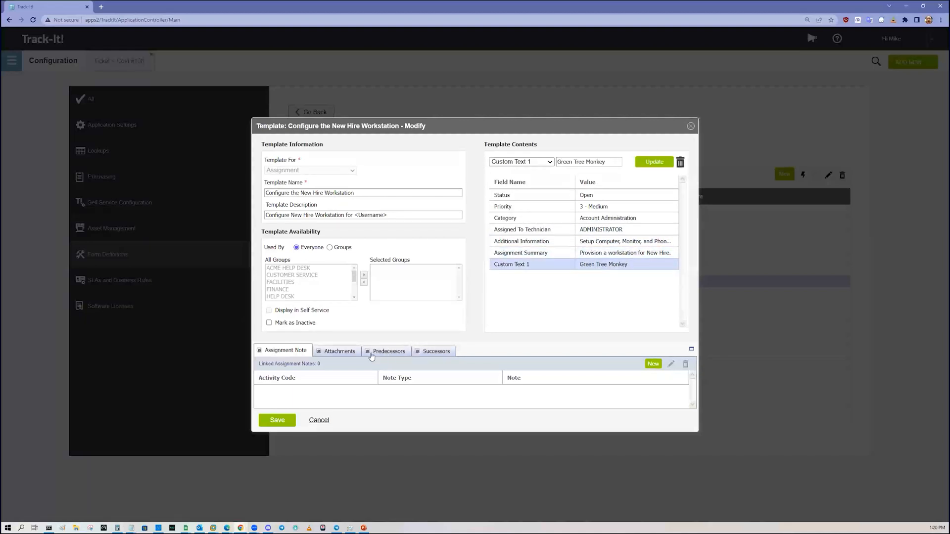
- Show the template's predecessors for the New Hire template and examine the Assign a Location for the New Hire and Accounting Share Access entries
click(387, 351)
click(425, 351)
click(391, 351)
click(678, 352)
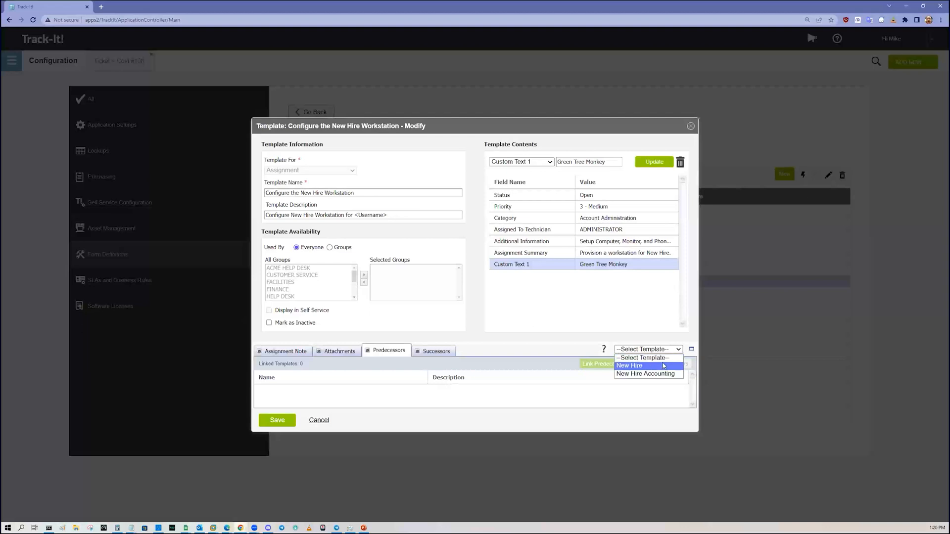
click(664, 366)
click(349, 391)
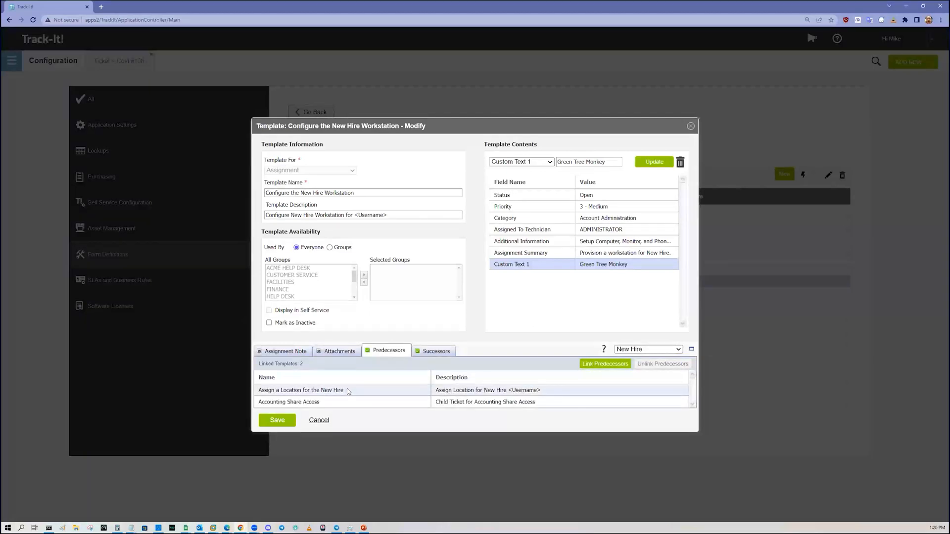
click(322, 402)
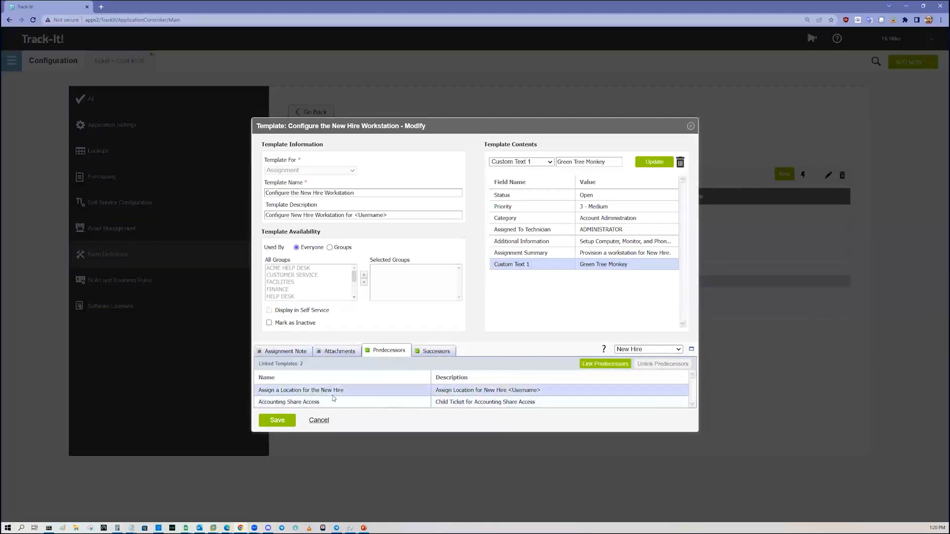
click(339, 392)
click(309, 403)
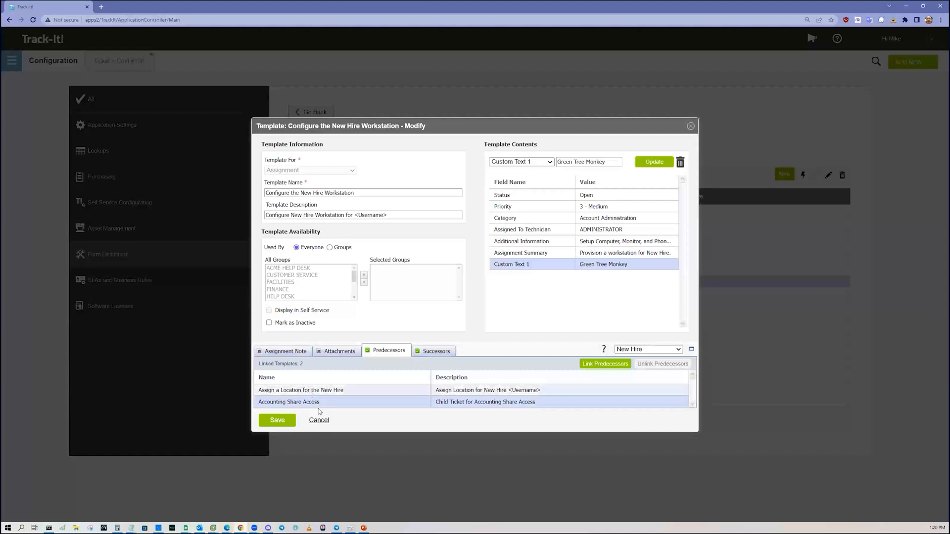
click(319, 391)
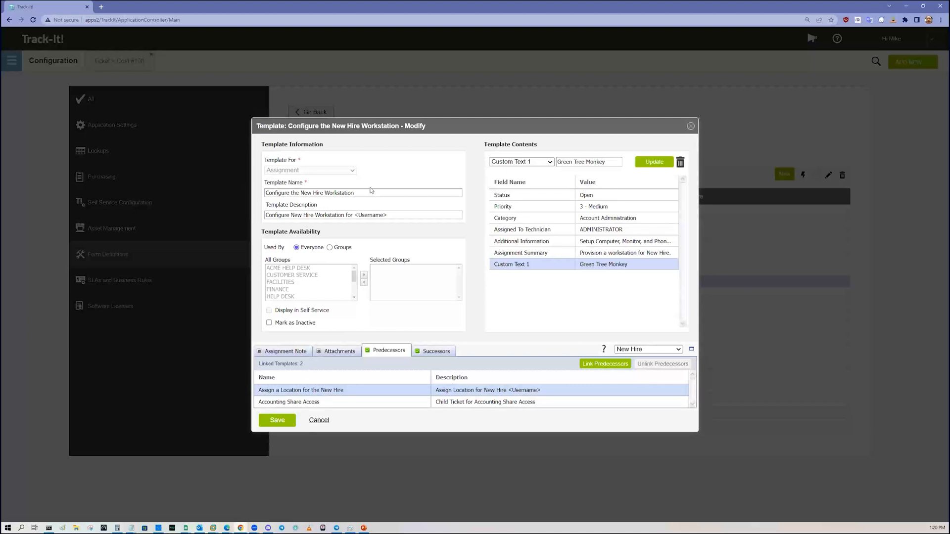
click(311, 402)
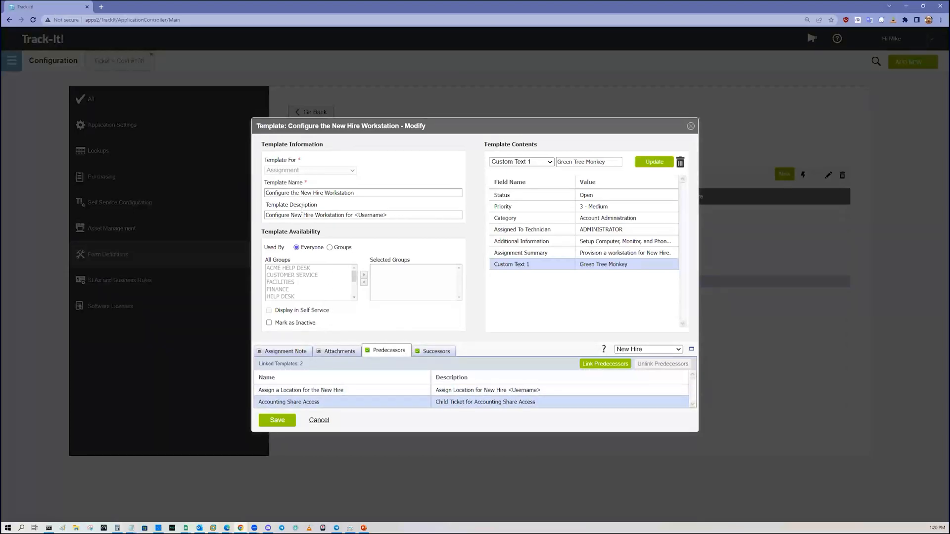
- Examine the template's linked successor for New Hire and close the template without saving
click(436, 351)
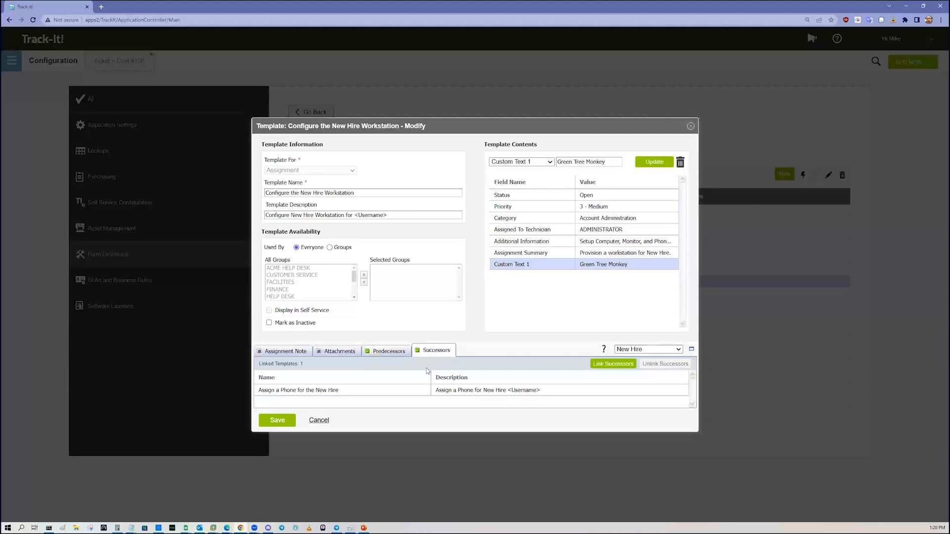
click(317, 393)
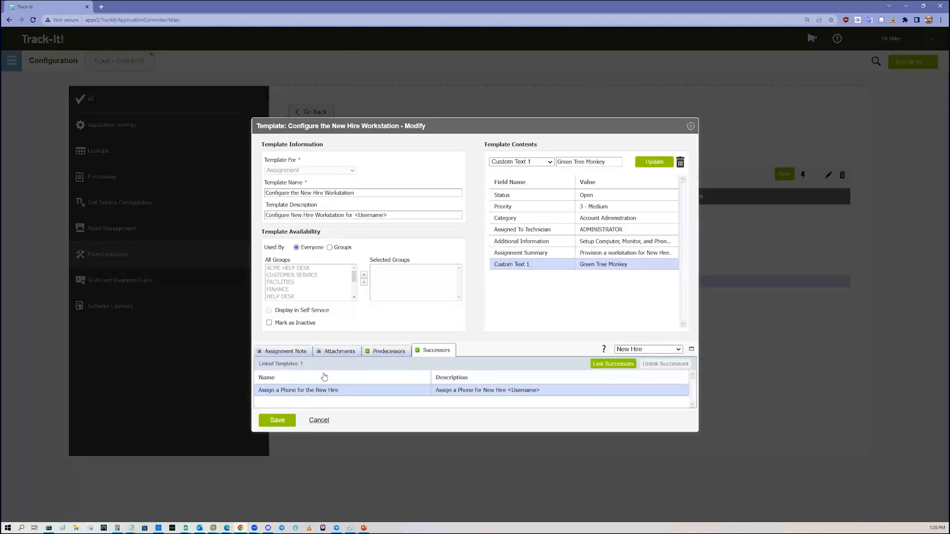
click(691, 127)
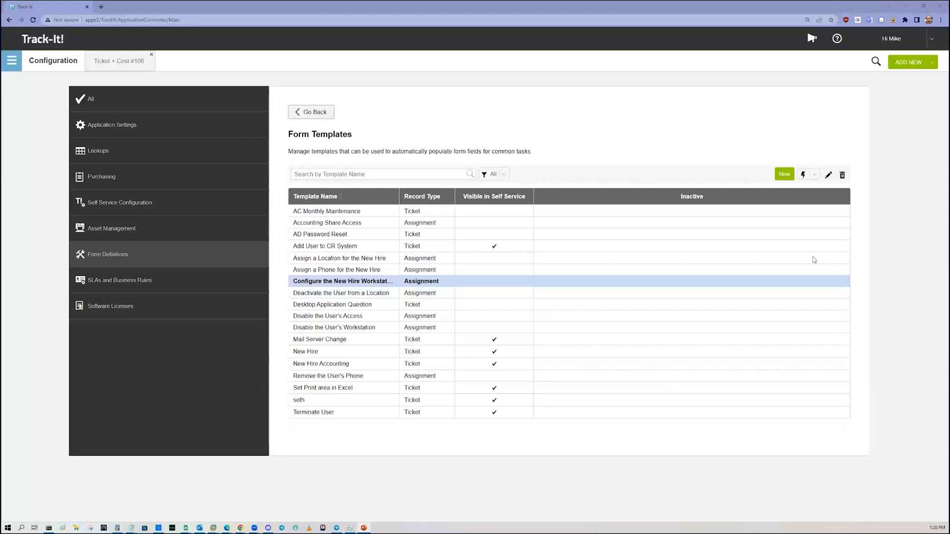
- Leave the form templates, browse the business rules and open the Facilities Email rule
click(305, 119)
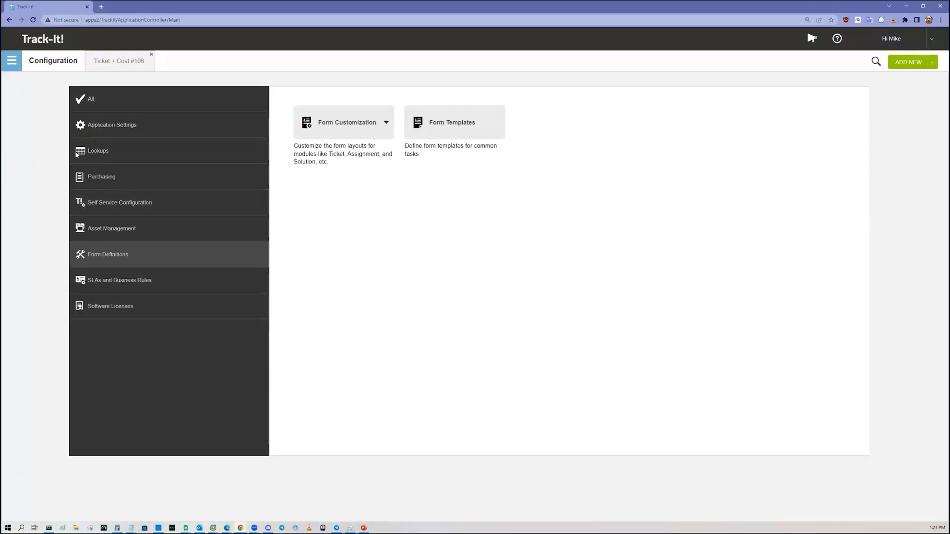
click(102, 281)
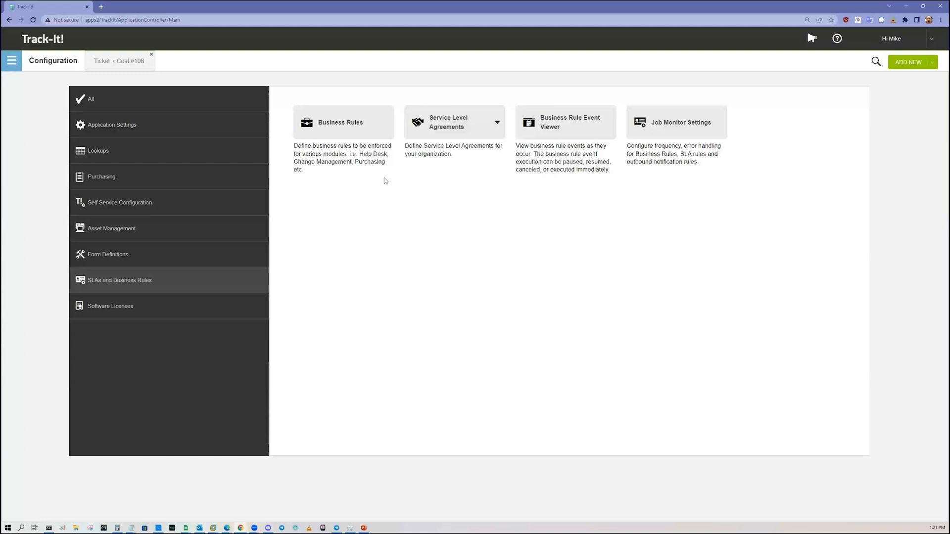
click(356, 139)
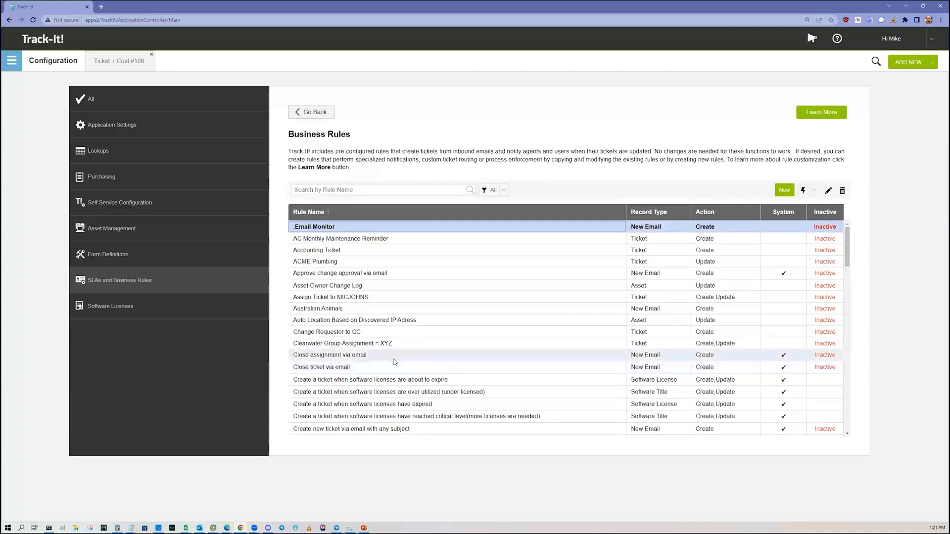
scroll(395, 363, down, 3)
scroll(396, 364, up, 1)
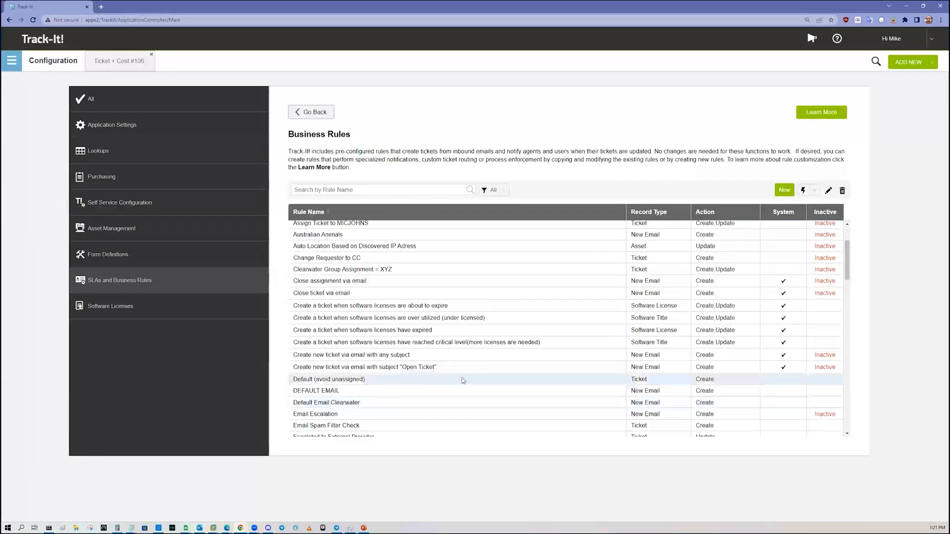
scroll(439, 381, down, 2)
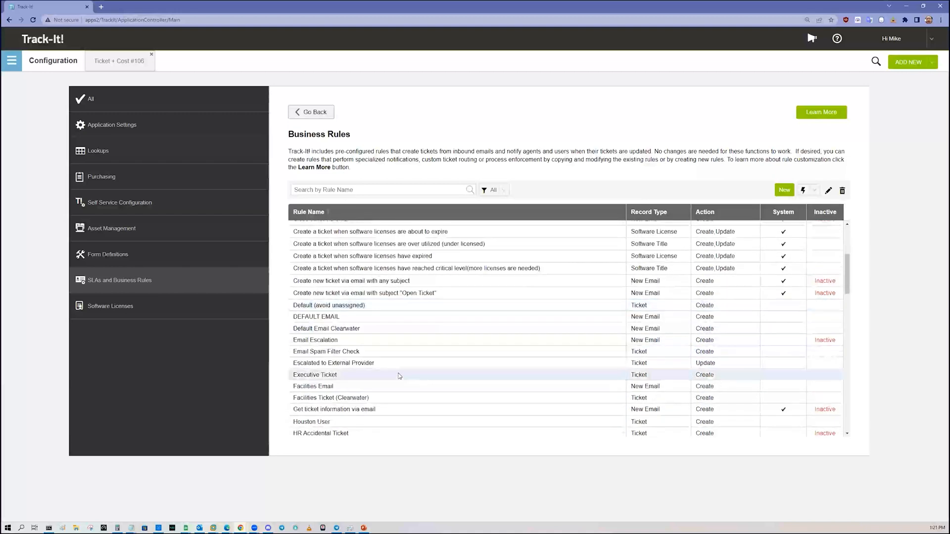
double_click(376, 388)
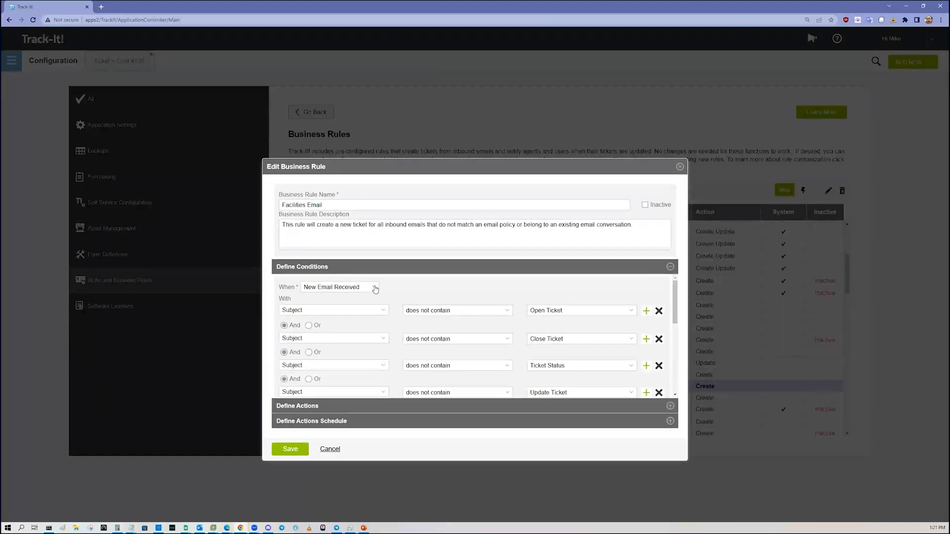
- Examine the Facilities Email rule's trigger, its Subject exclusions and its To Address condition
click(376, 287)
click(375, 288)
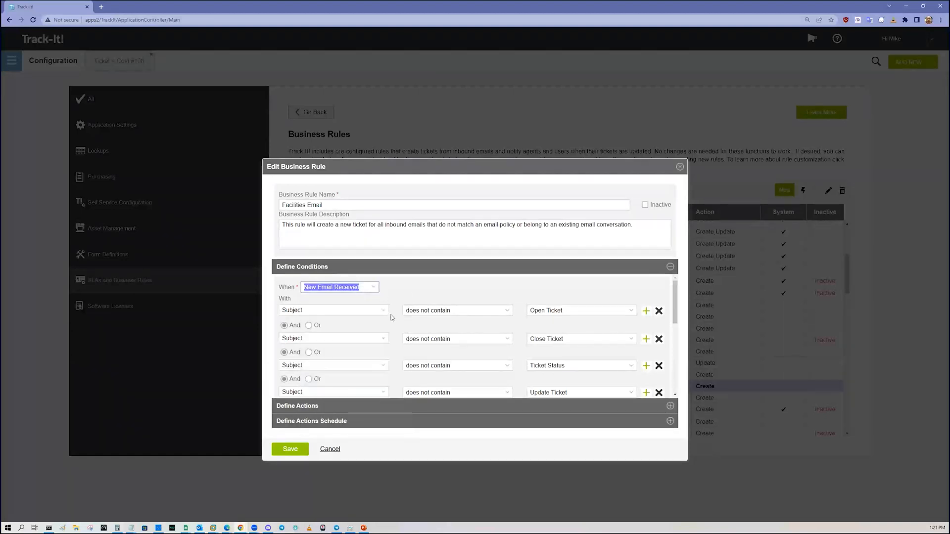
scroll(488, 348, down, 5)
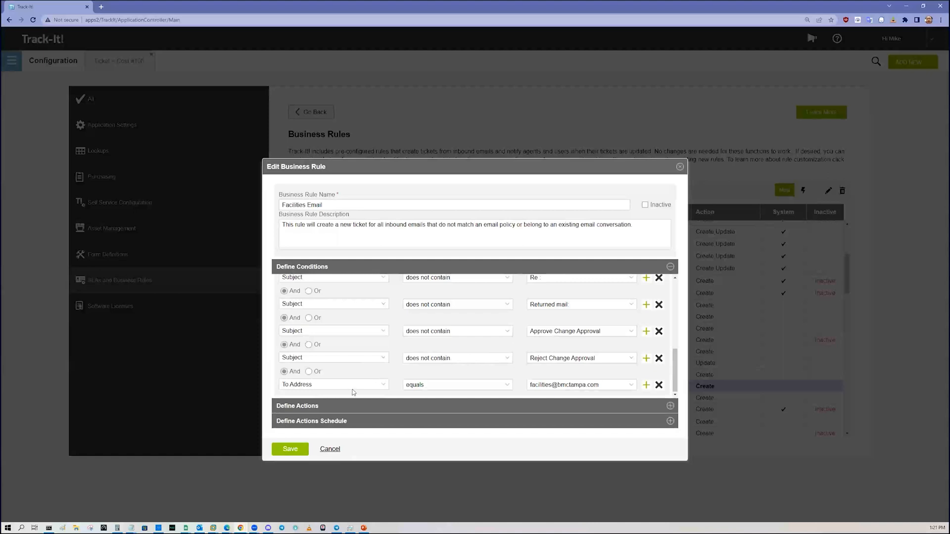
click(456, 380)
click(598, 385)
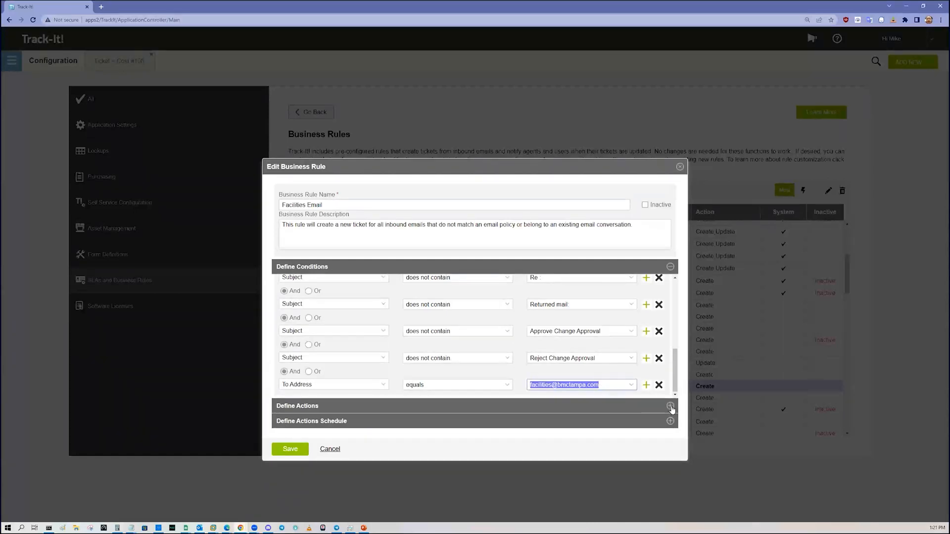
- Examine the field values the Facilities Email rule sets when creating a ticket, including its group, category and priority, without applying changes
click(670, 406)
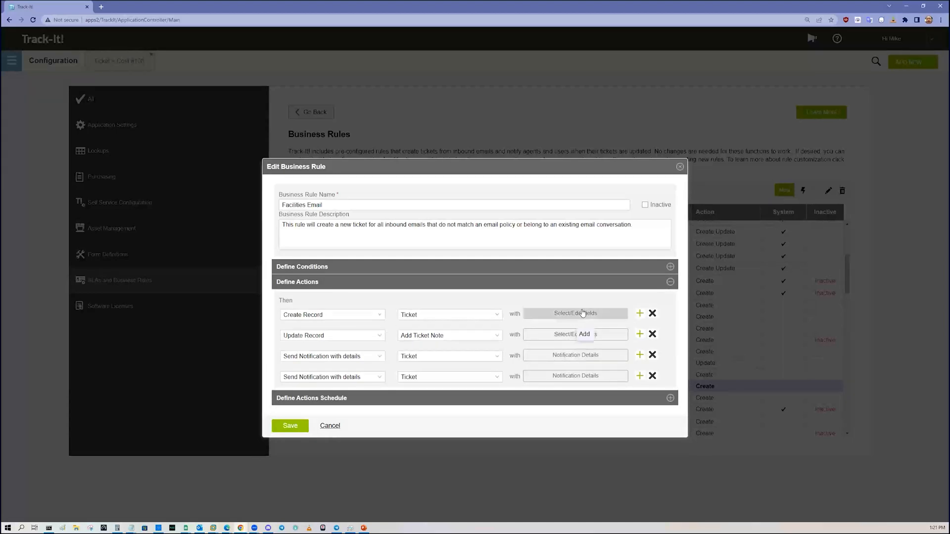
click(564, 313)
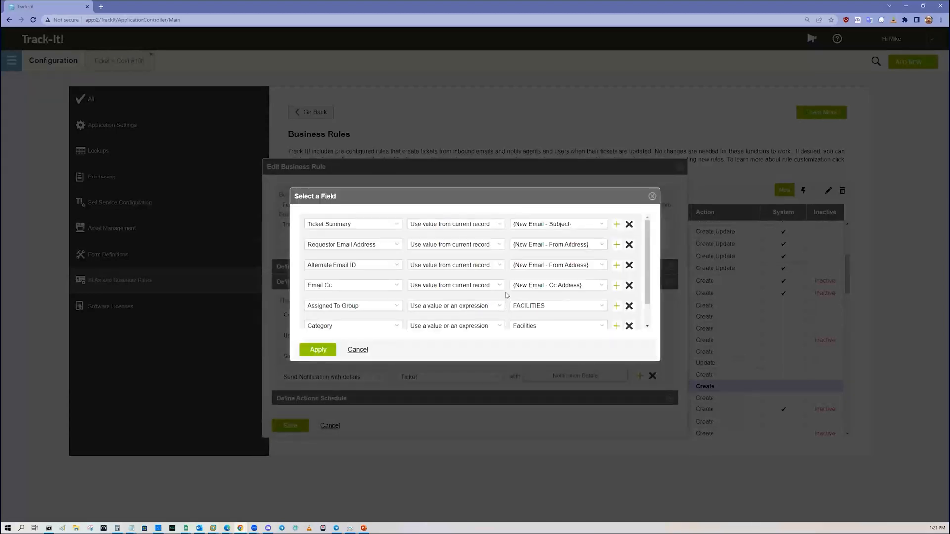
scroll(513, 301, down, 1)
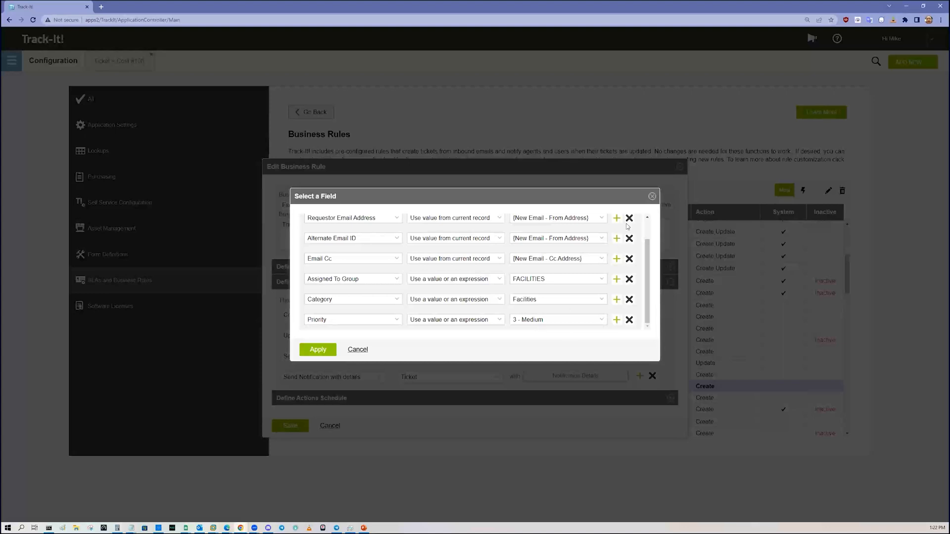
click(652, 196)
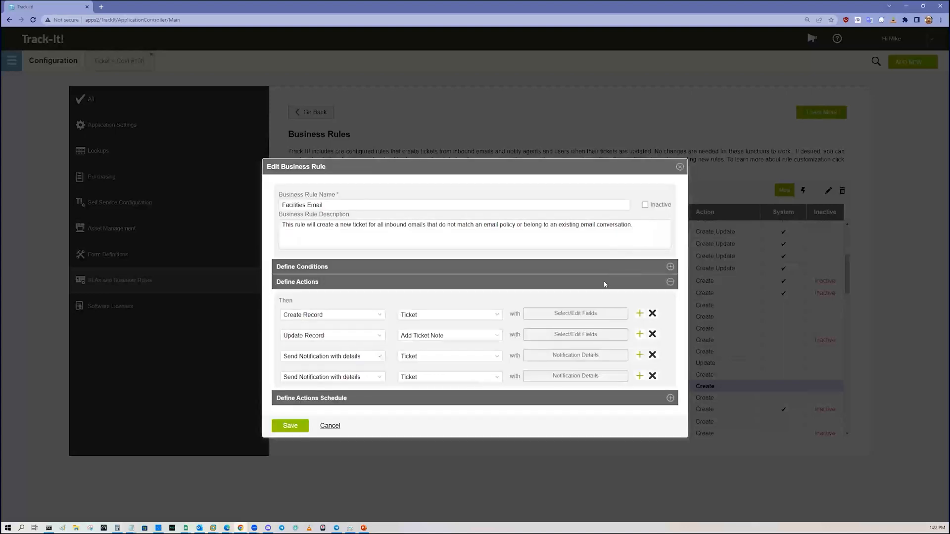
- Examine the recipient groups and message body in the rule's first notification, then close the Facilities Email rule, discarding any changes
click(592, 355)
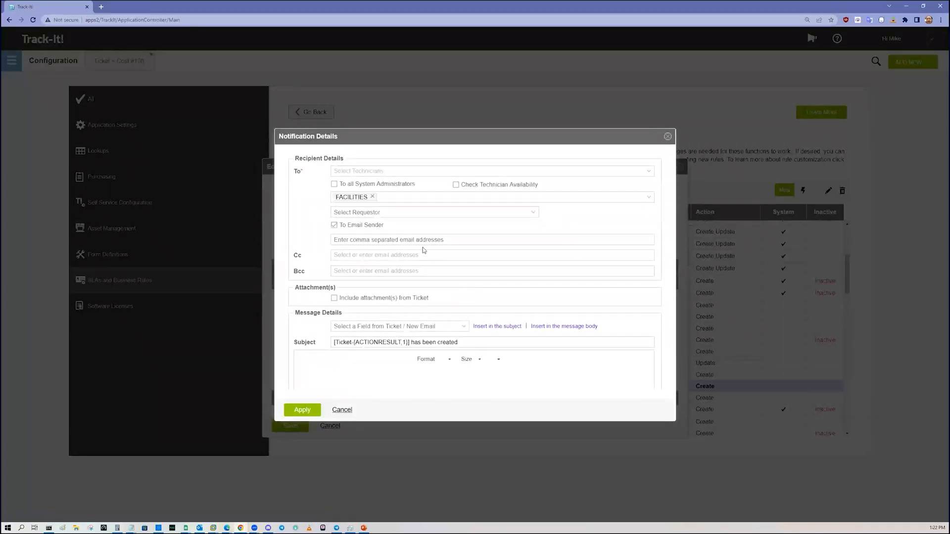
click(395, 195)
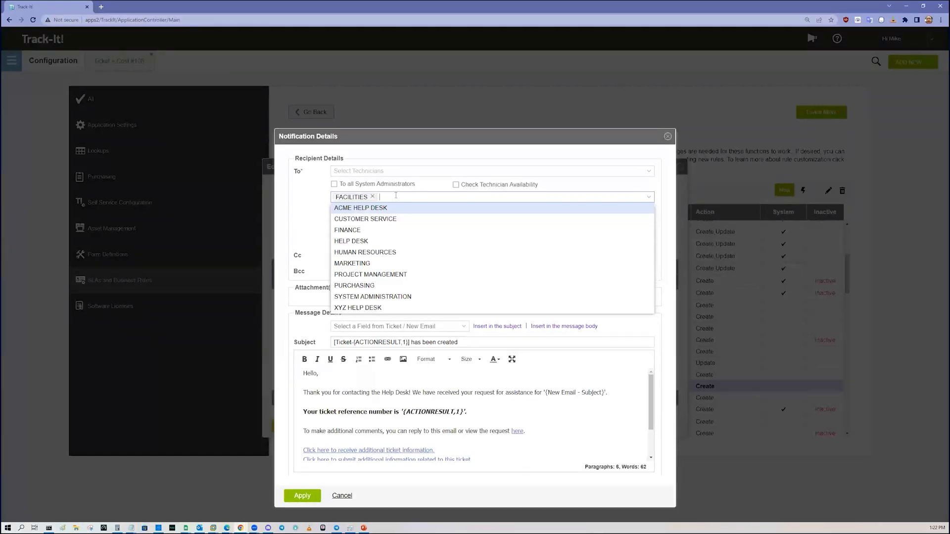
click(395, 195)
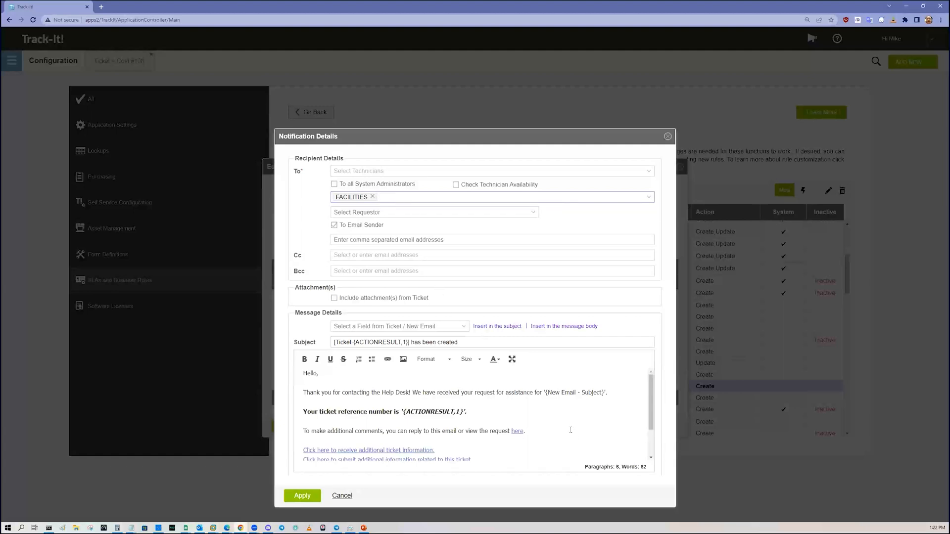
scroll(591, 419, down, 2)
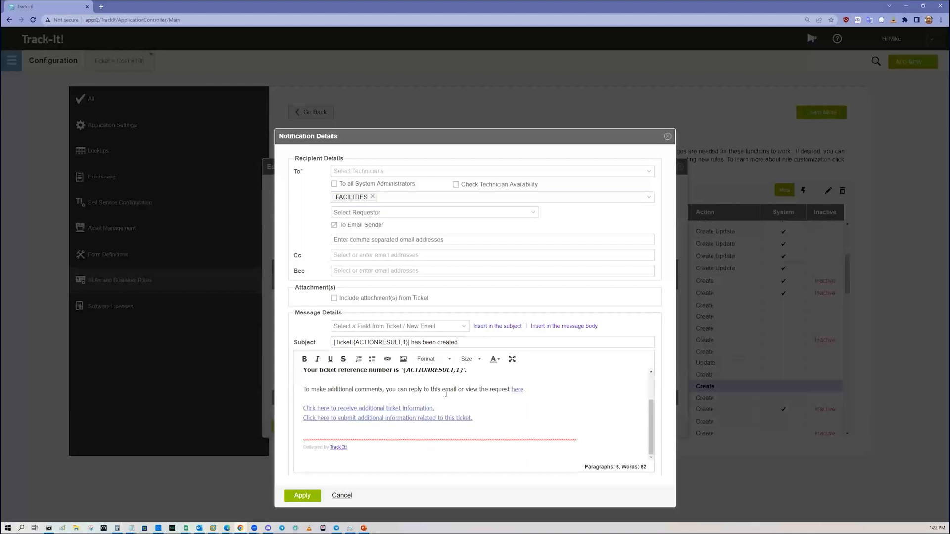
click(667, 137)
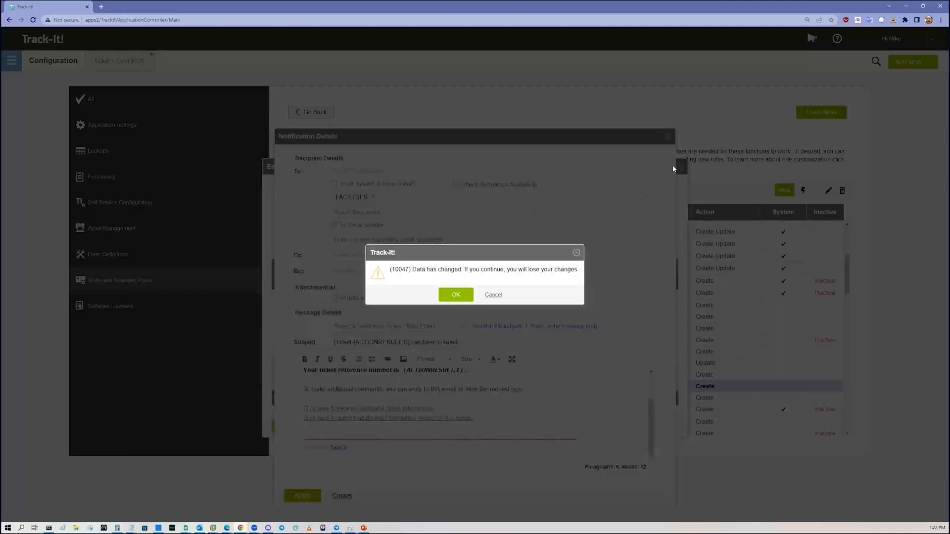
click(471, 297)
click(682, 167)
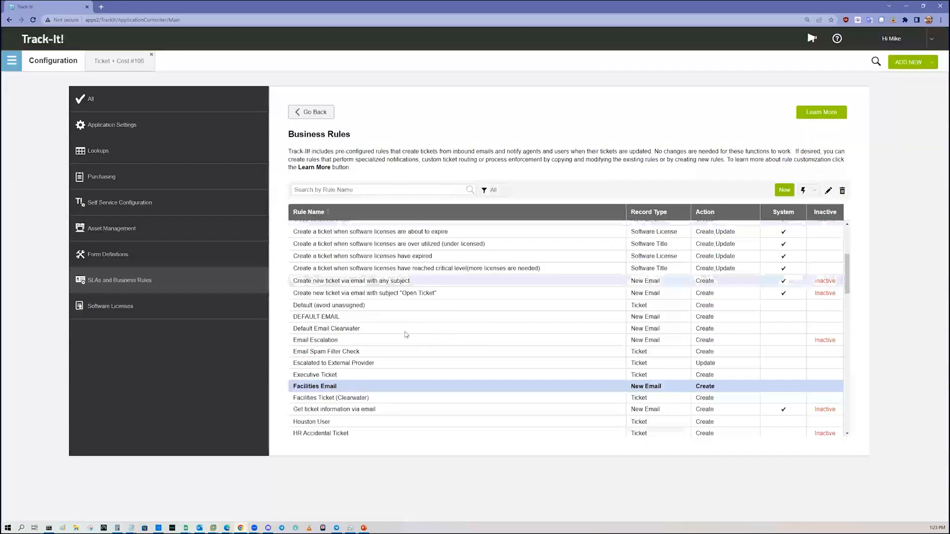
- Open the DEFAULT EMAIL rule and examine its Subject conditions and the Assigned To Group value of its ticket creation action
double_click(394, 319)
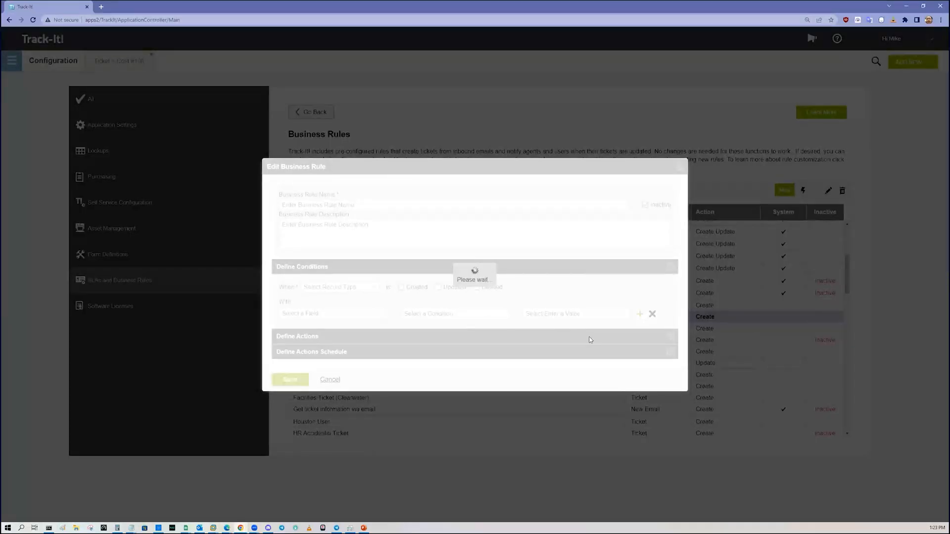
scroll(611, 374, down, 4)
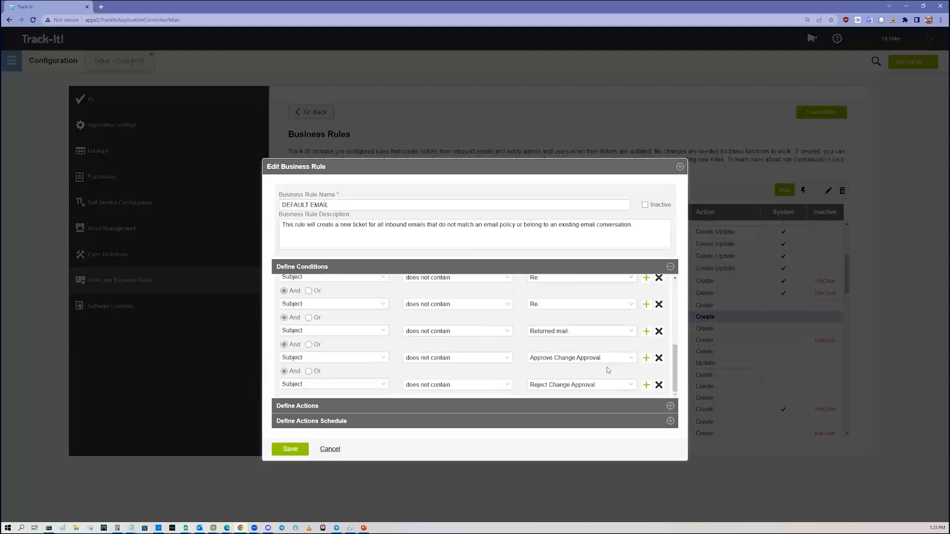
click(670, 407)
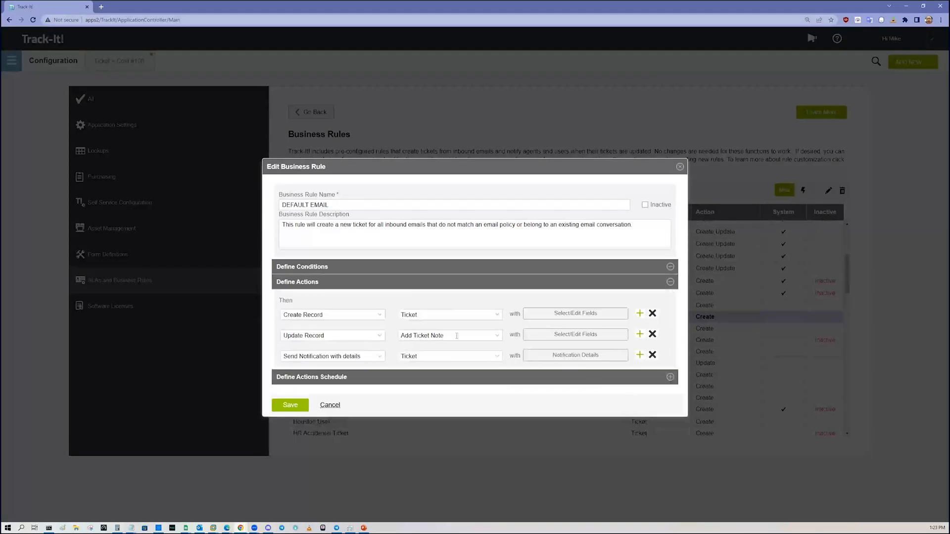
click(551, 317)
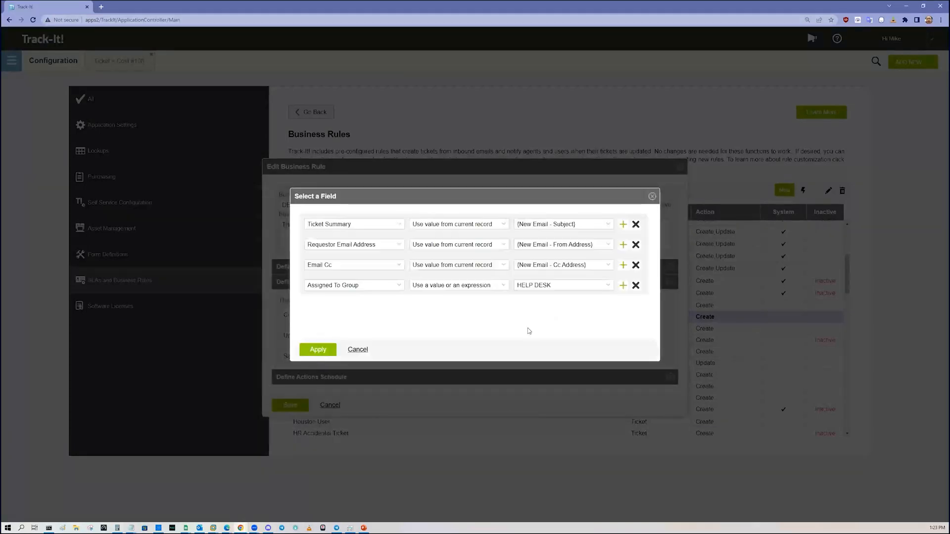
click(552, 287)
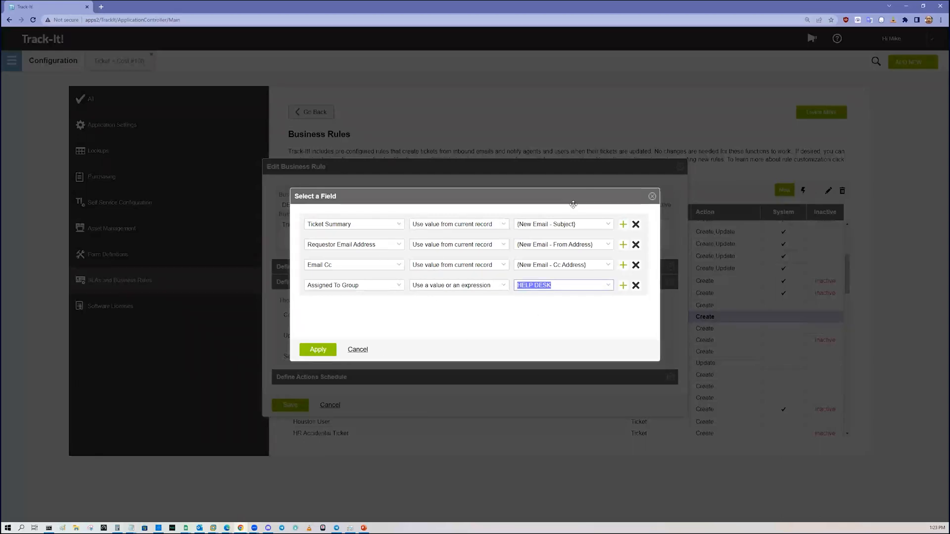
click(652, 196)
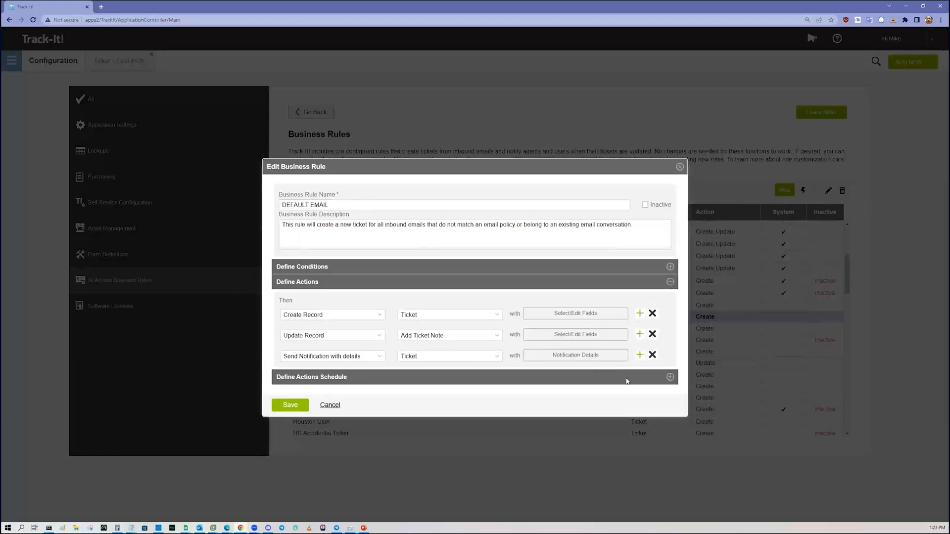
- Examine the DEFAULT EMAIL rule's action schedule and its notification's recipients and subject, and close the rule without saving
click(670, 377)
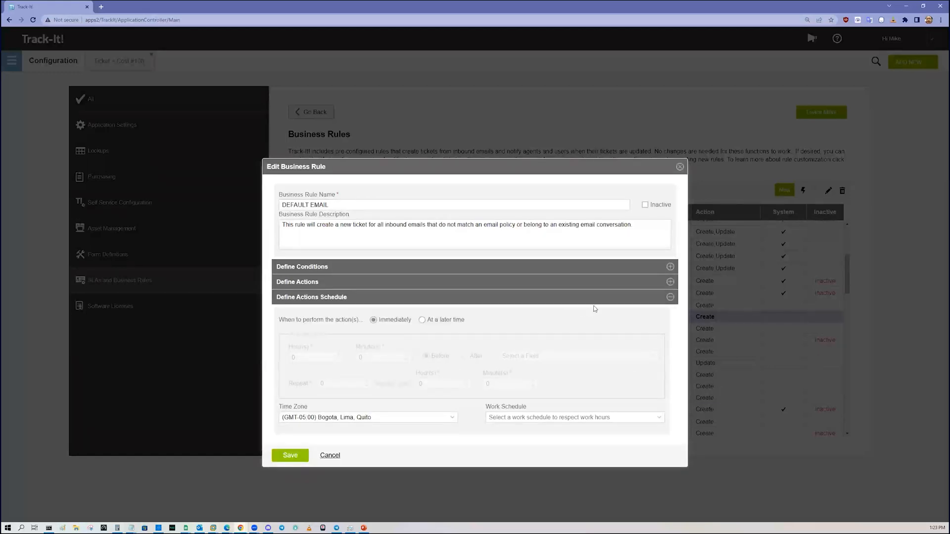
click(670, 282)
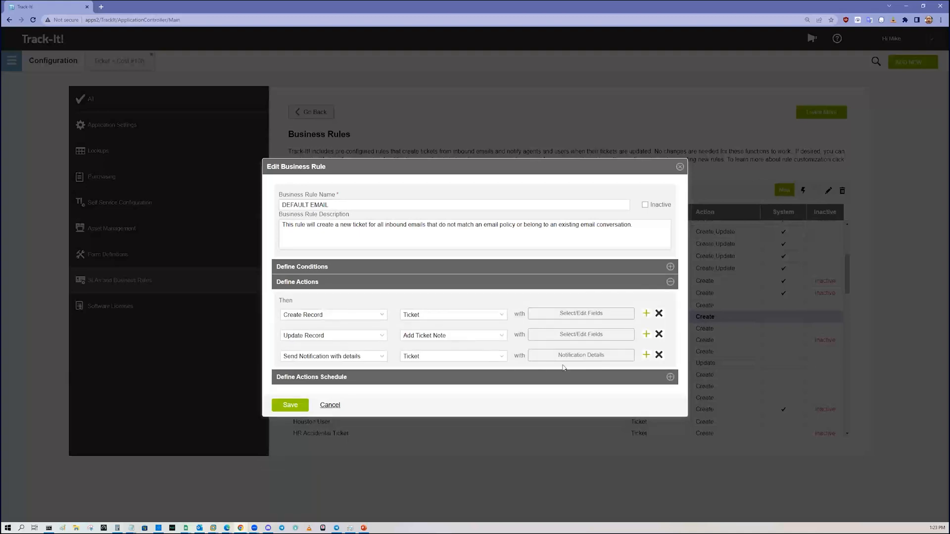
click(580, 359)
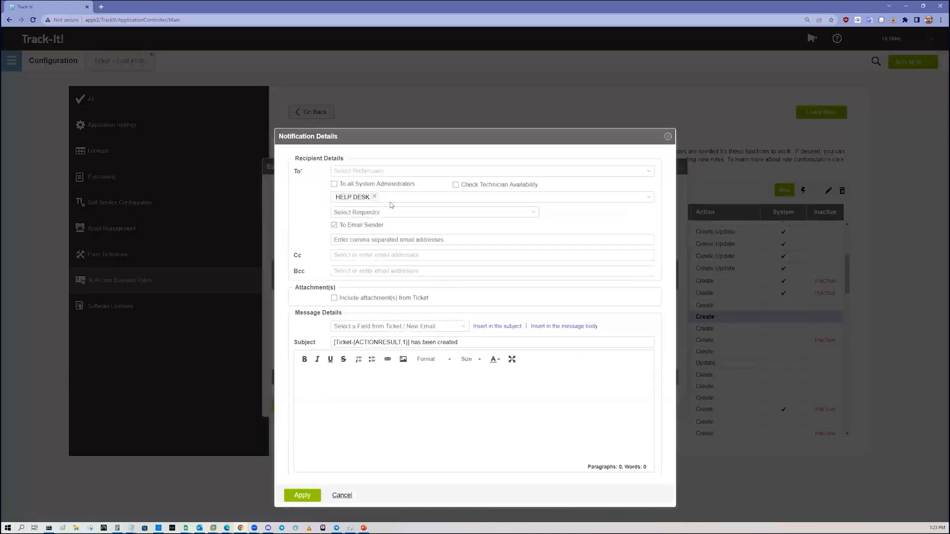
click(396, 192)
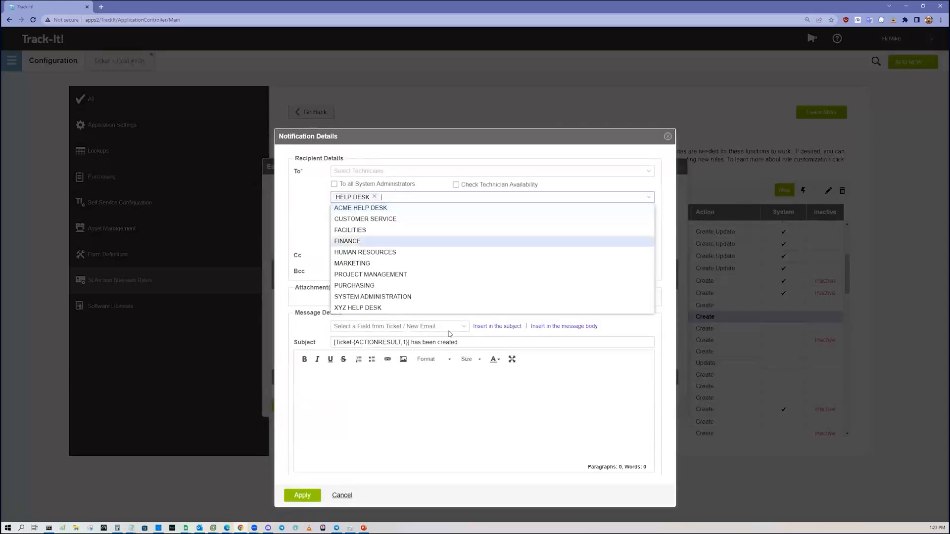
triple_click(484, 344)
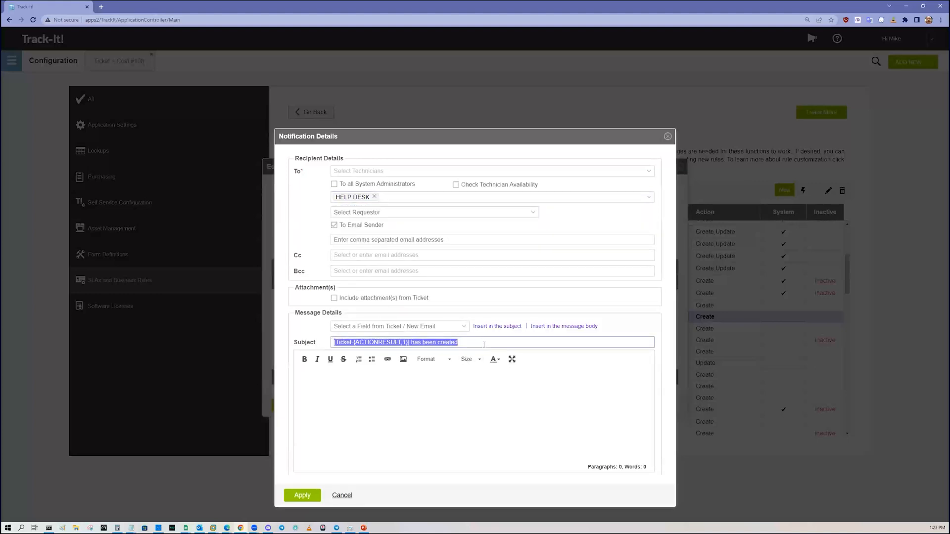
click(442, 385)
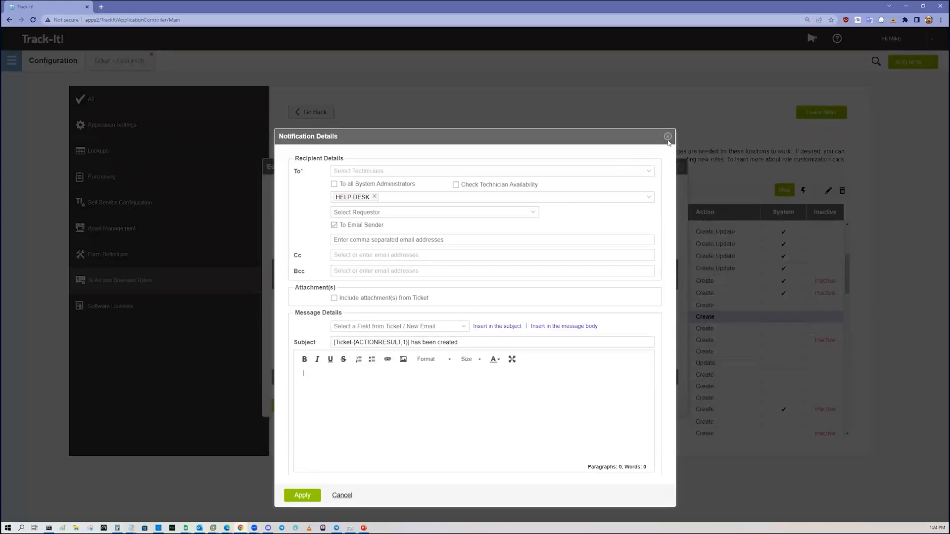
click(667, 137)
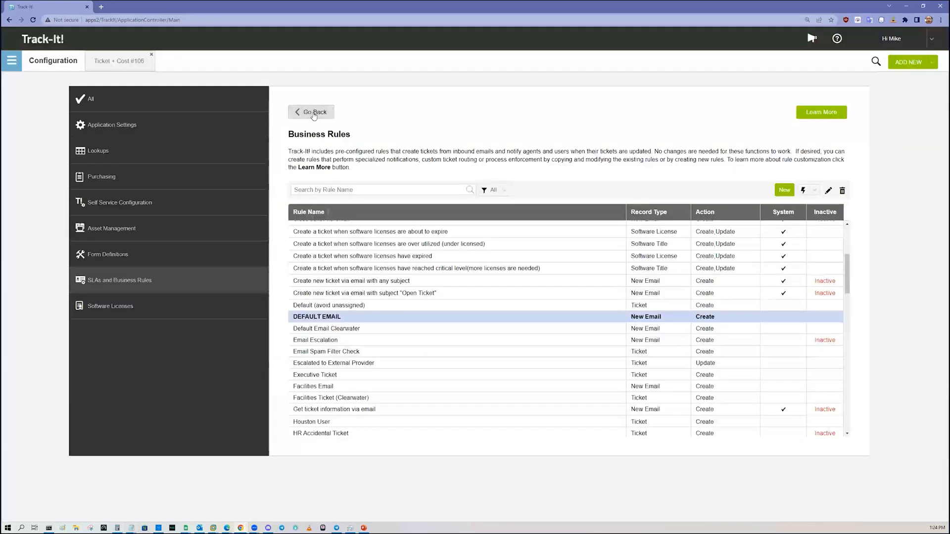
- Leave the business rules, show the Service Level Agreements and open the 1 - Critical agreement
click(312, 112)
click(476, 132)
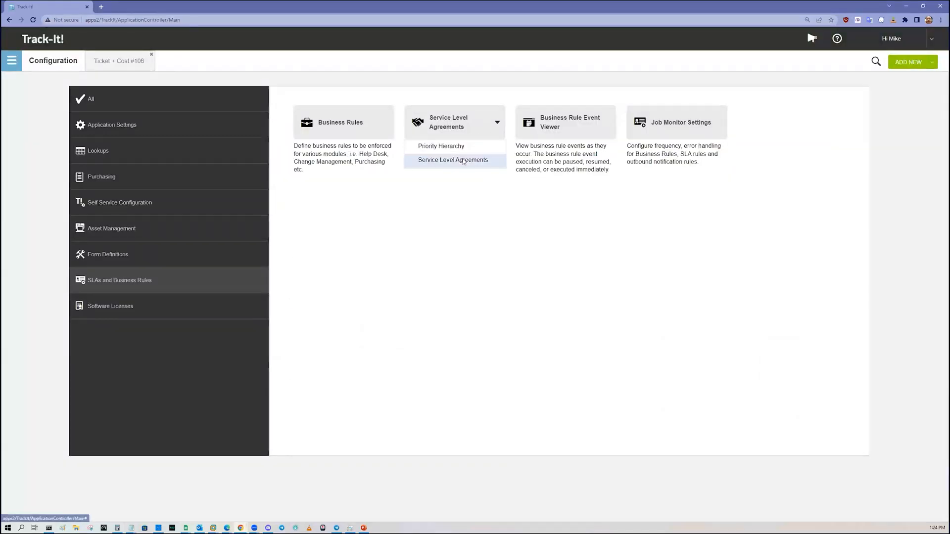
click(464, 160)
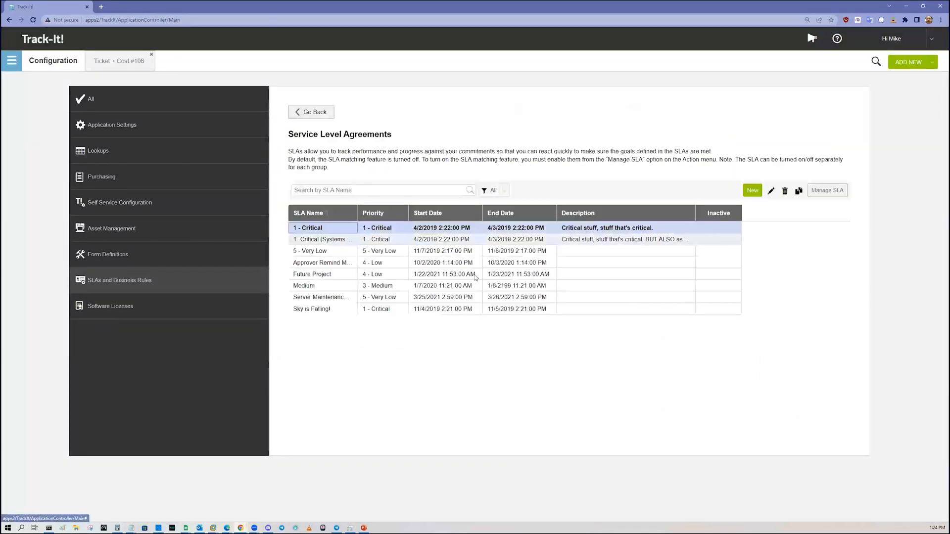
double_click(459, 231)
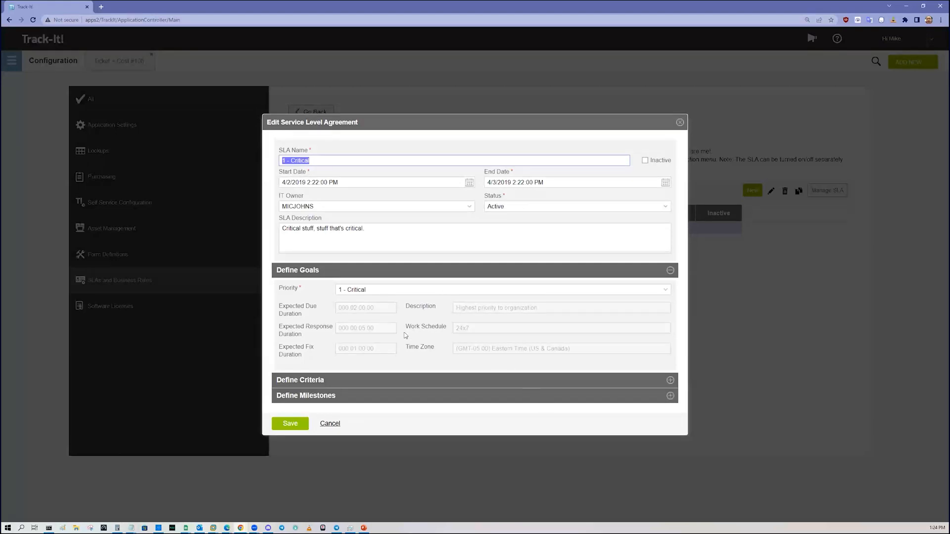
- Examine the 1 - Critical agreement's name, the priorities available for its goals and the expected durations
click(341, 159)
click(455, 292)
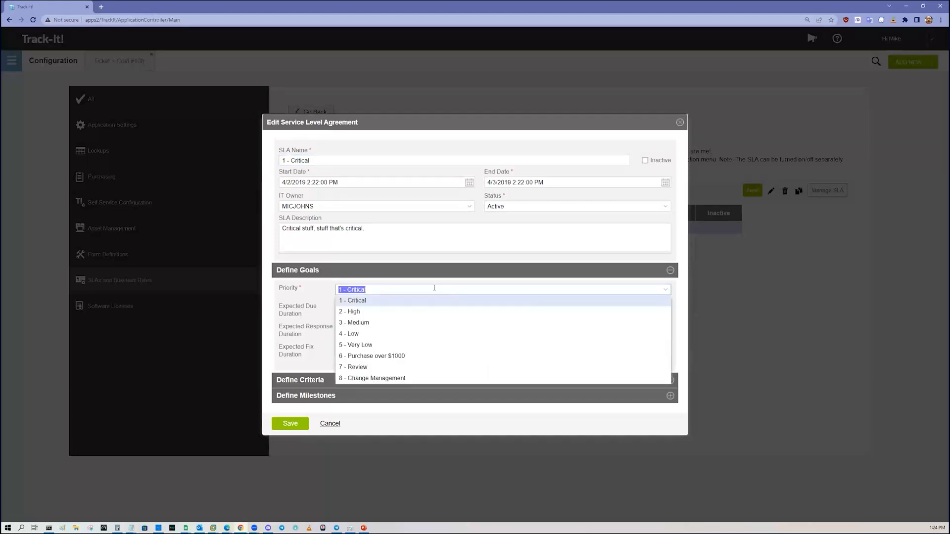
click(434, 275)
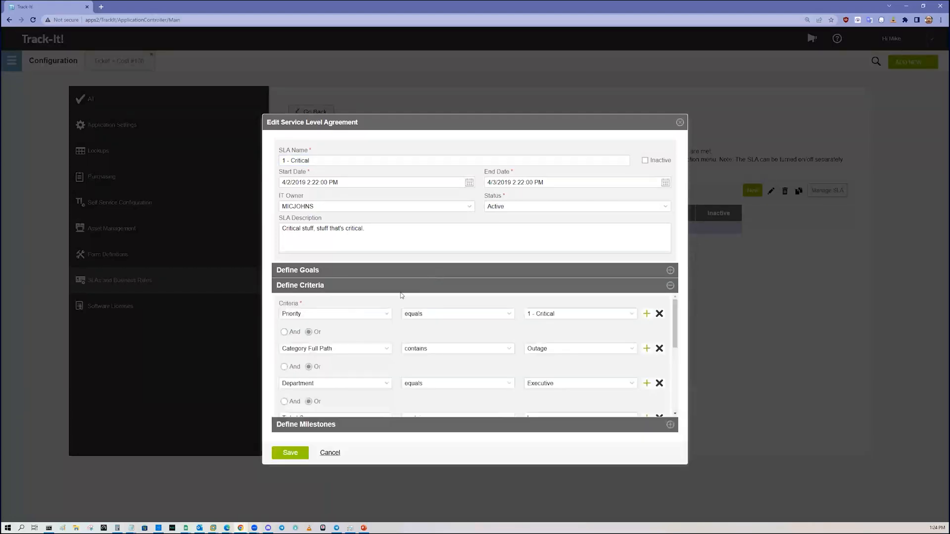
click(625, 279)
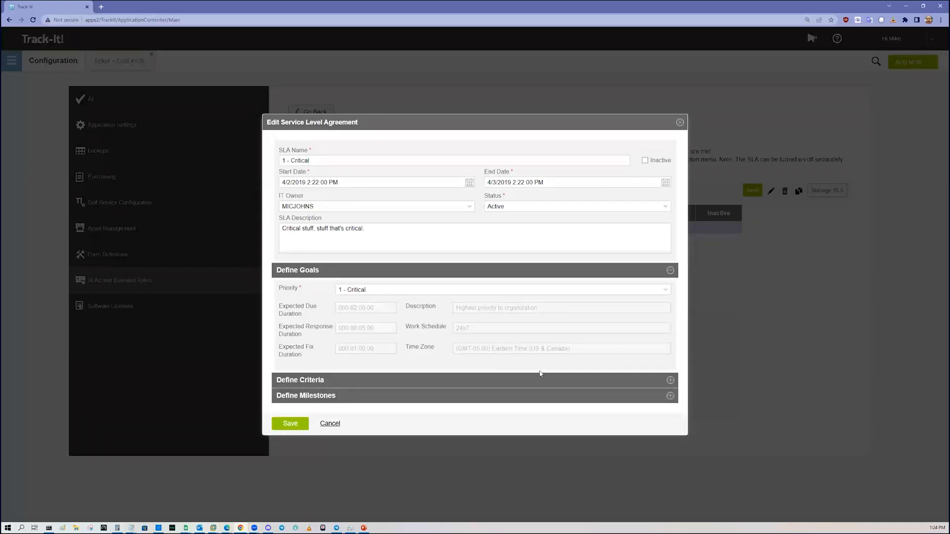
- Examine the agreement's first matching criterion, which is based on Priority, including its operator and value
click(670, 381)
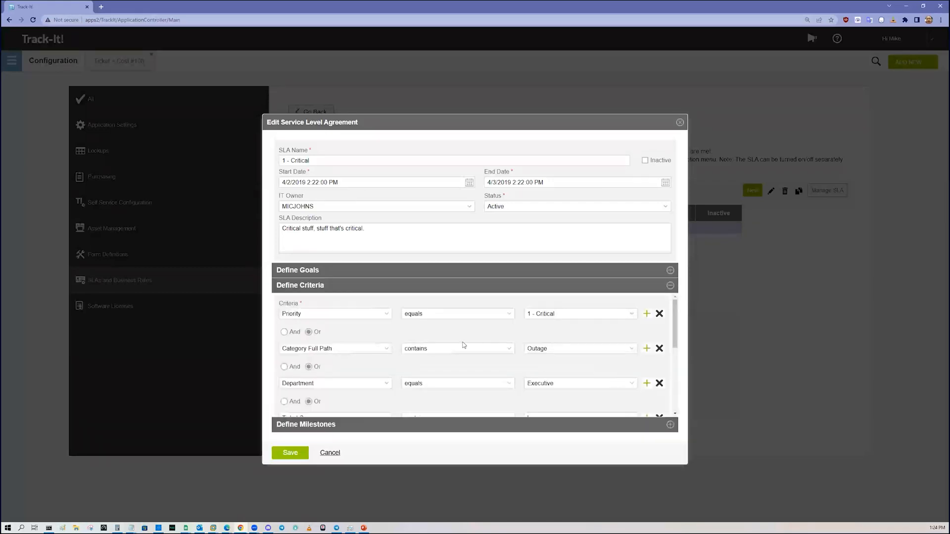
click(331, 314)
click(456, 314)
click(570, 314)
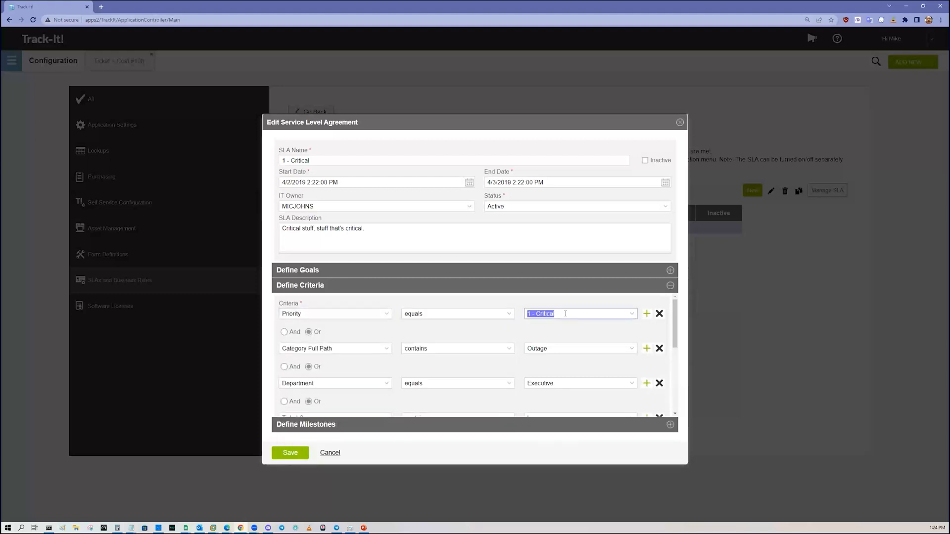
- Review the agreement's goals and examine the Category Full Path criterion, including its available fields, operator and value
click(672, 274)
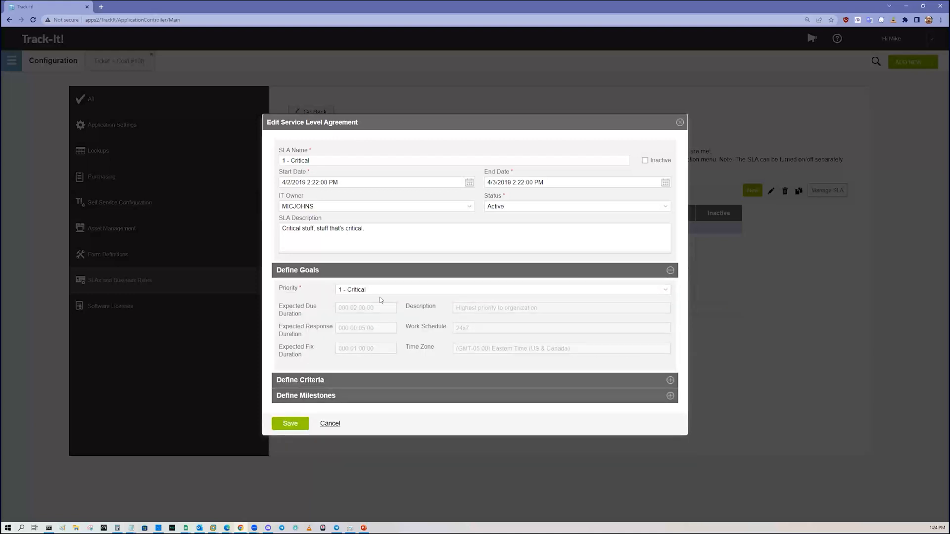
click(670, 380)
click(345, 348)
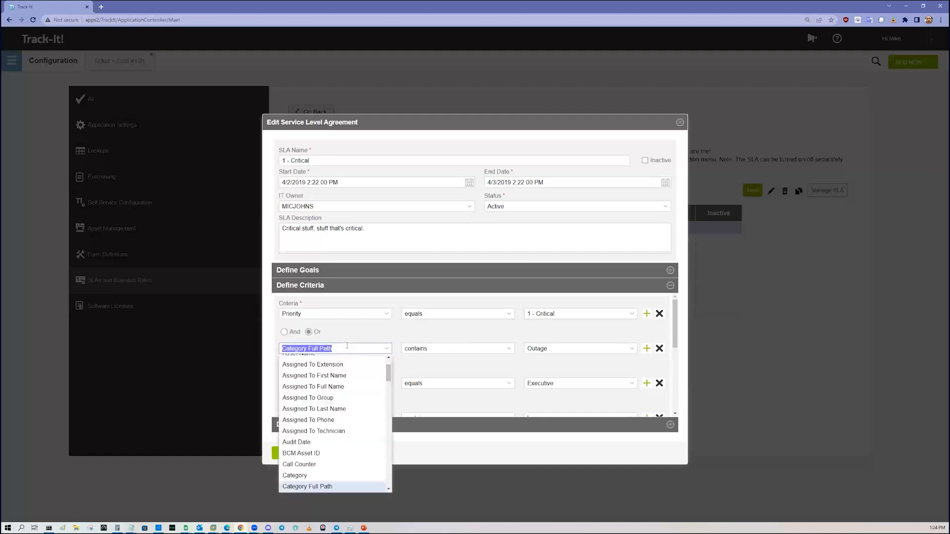
click(458, 349)
click(559, 347)
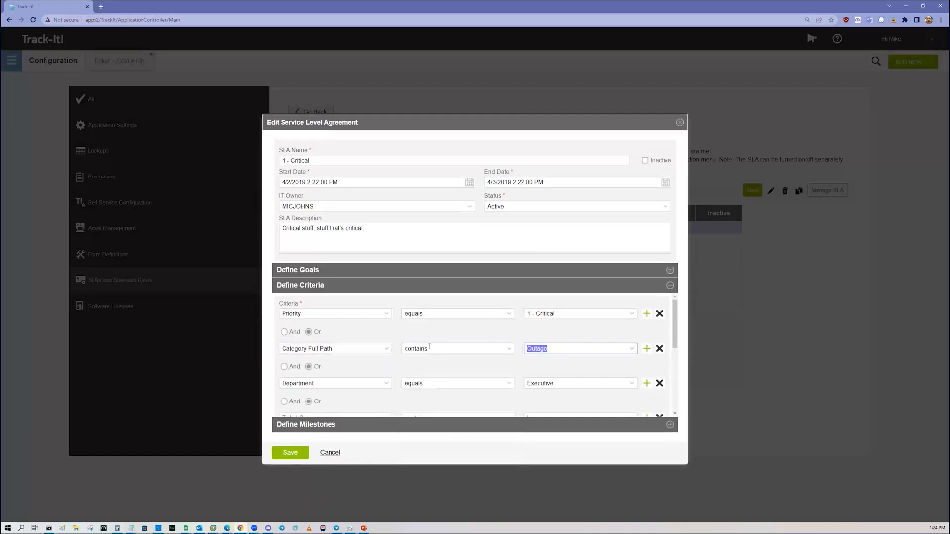
click(384, 352)
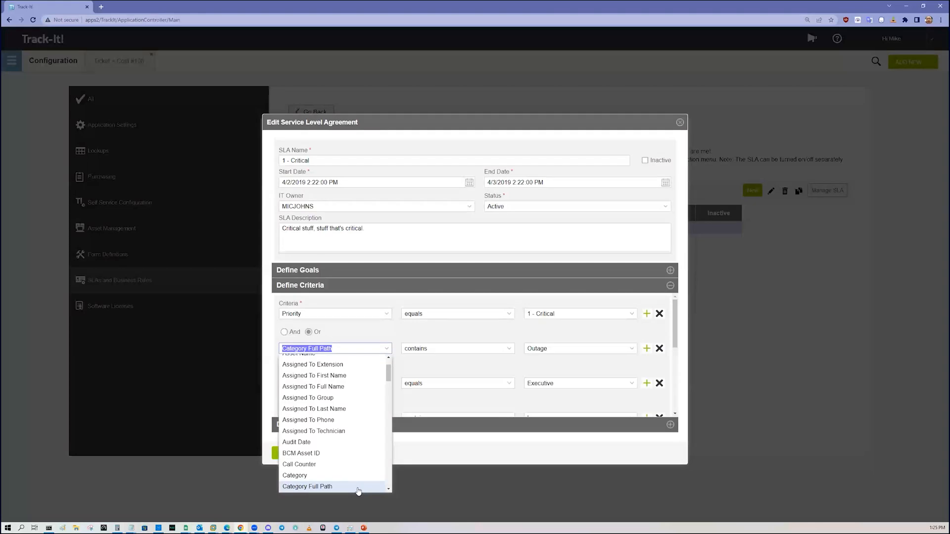
click(449, 373)
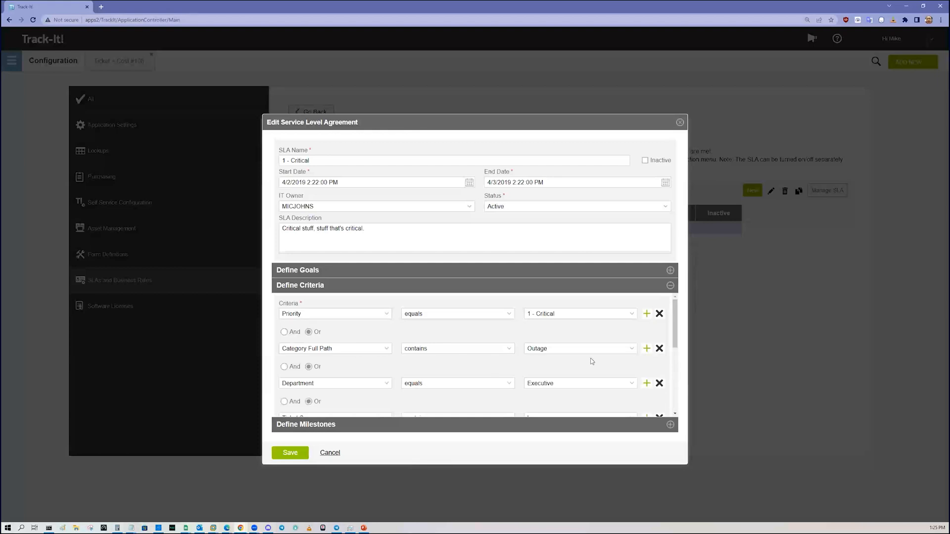
click(603, 348)
key(Tab)
key(Tab)
key(Tab)
- Show the agreement's milestones, open 30 minutes till due and examine its condition's date field, days and time
click(670, 426)
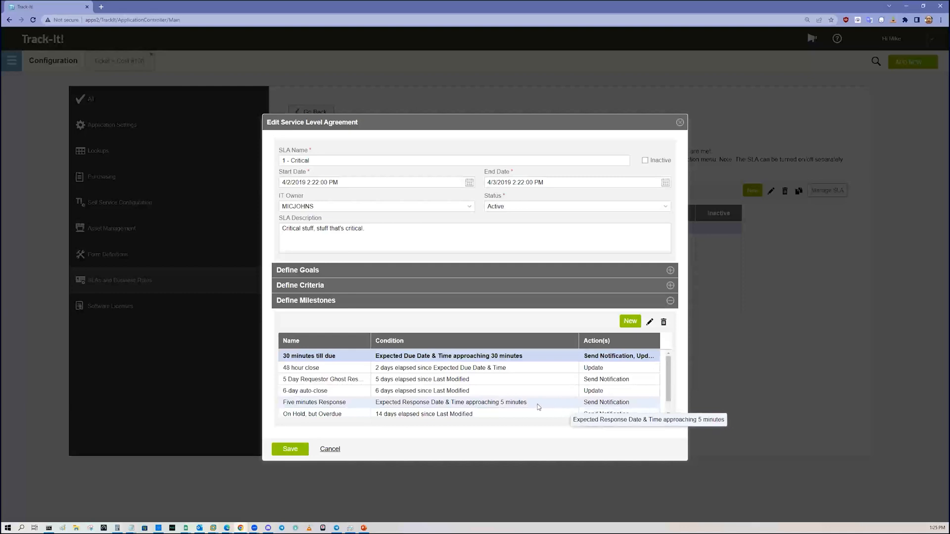
click(385, 360)
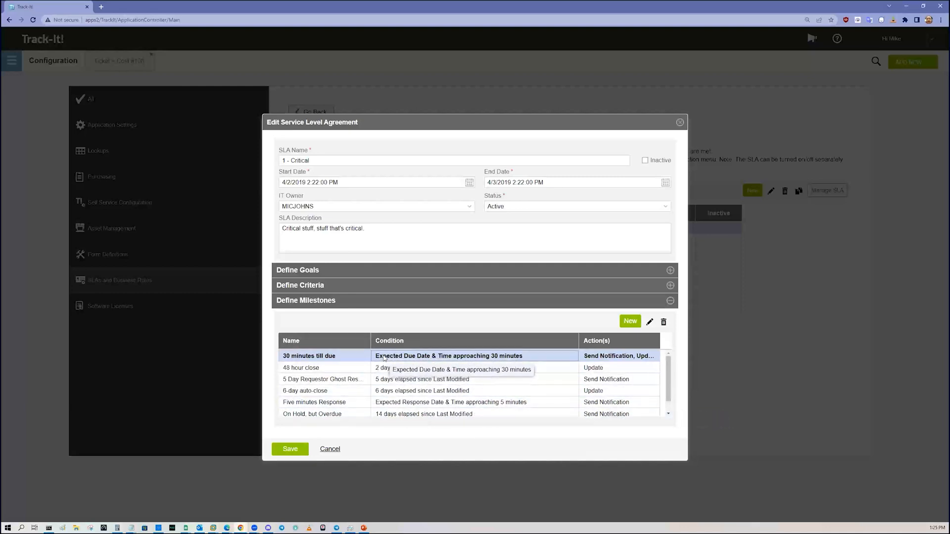
double_click(417, 363)
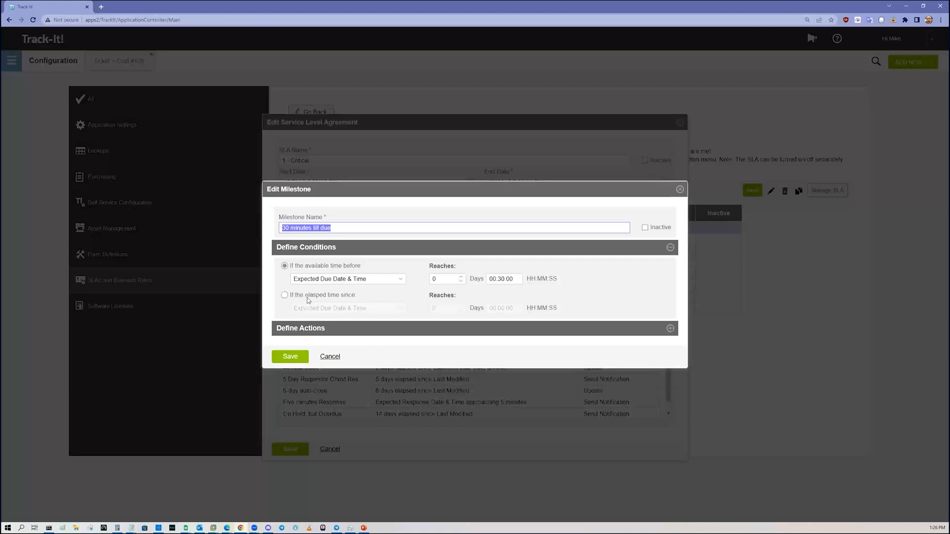
click(326, 279)
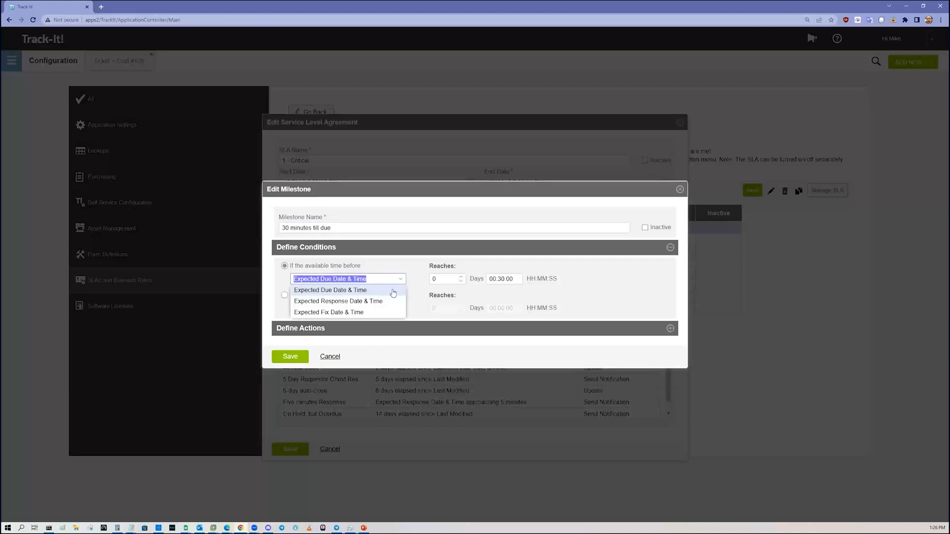
click(463, 282)
click(502, 279)
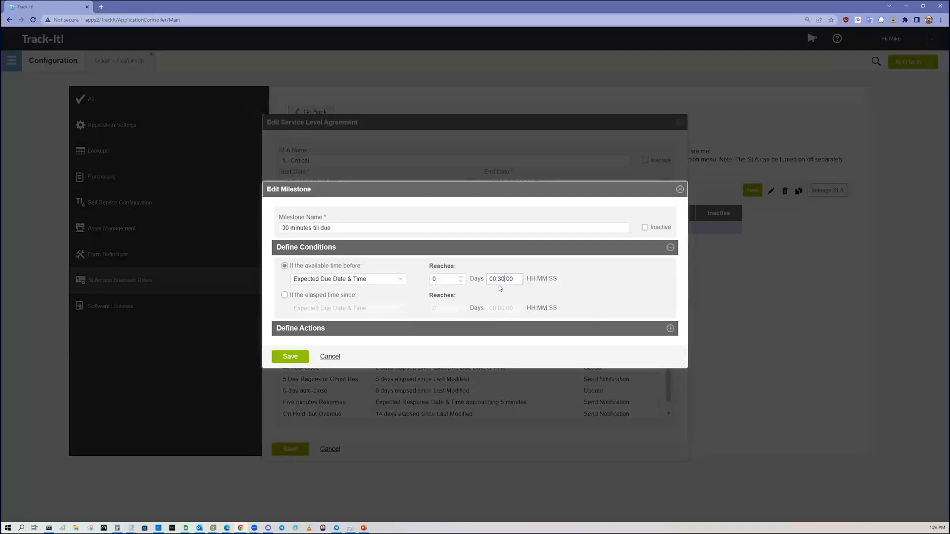
- Examine the milestone's actions and its notification's technician, group, requestor, Cc and Bcc recipients, and close the notification details without applying
click(670, 328)
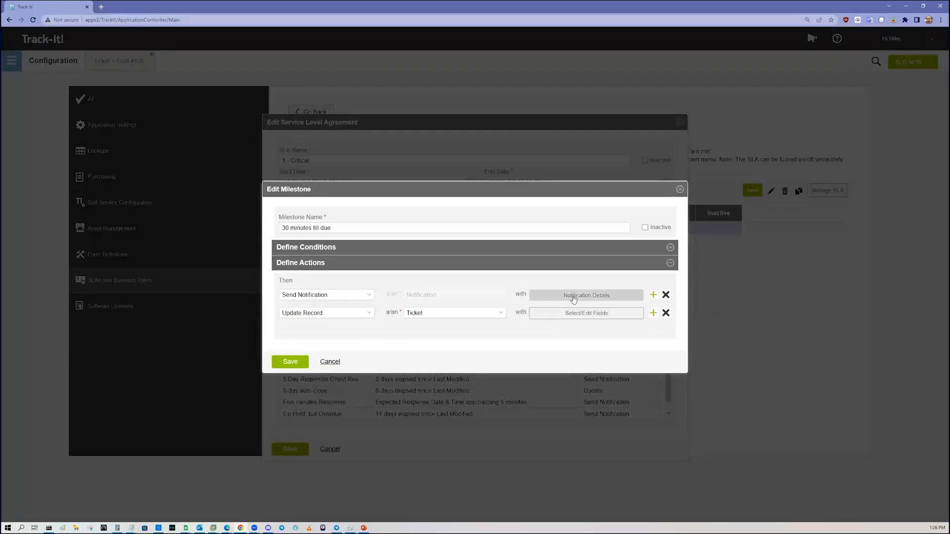
click(567, 296)
click(534, 389)
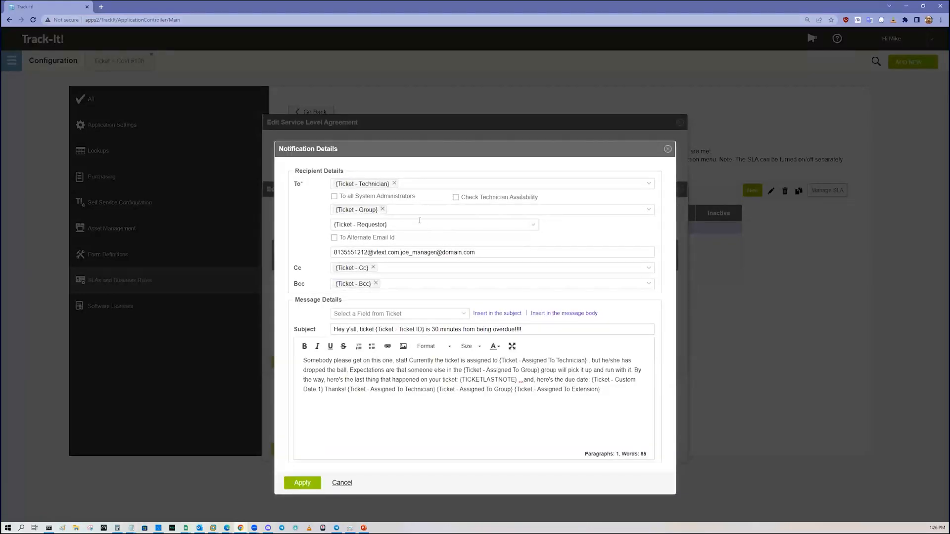
click(411, 206)
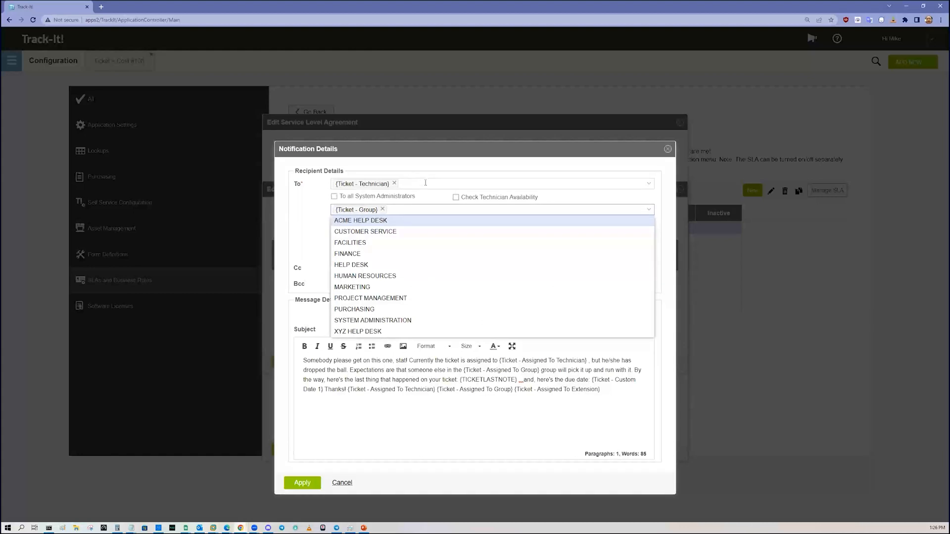
click(425, 183)
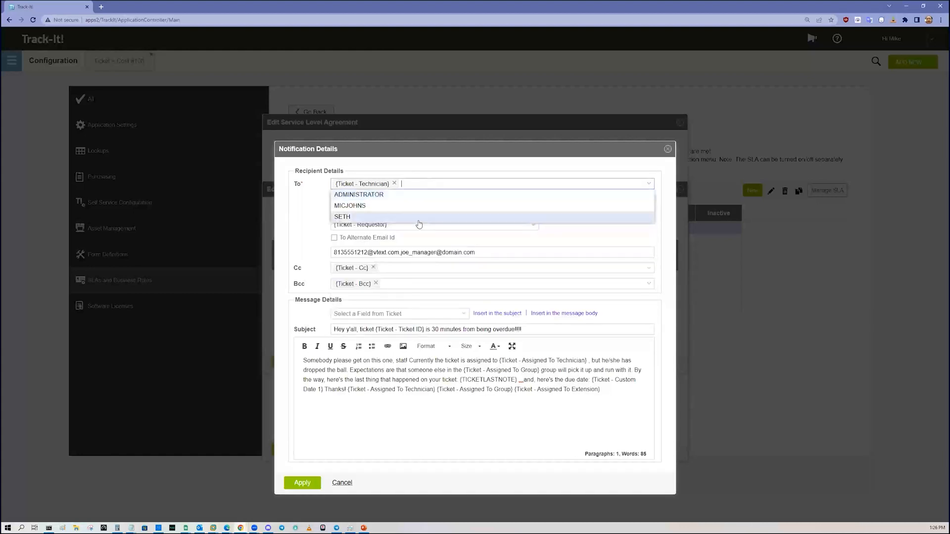
triple_click(503, 249)
click(392, 270)
click(400, 285)
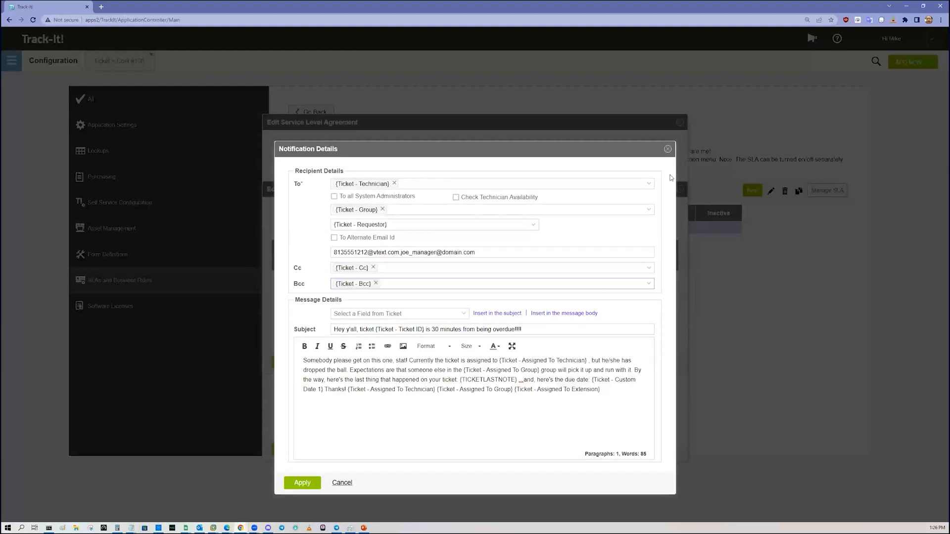
click(509, 227)
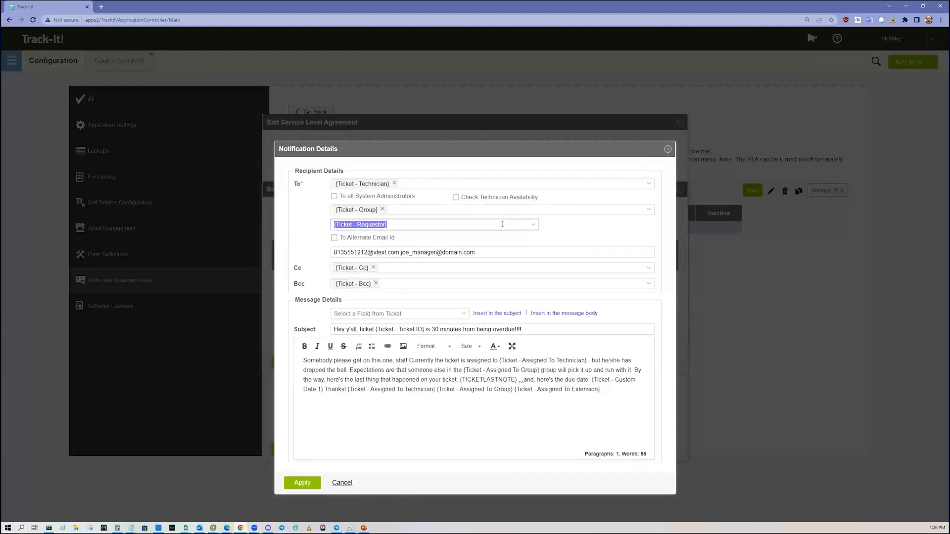
click(668, 149)
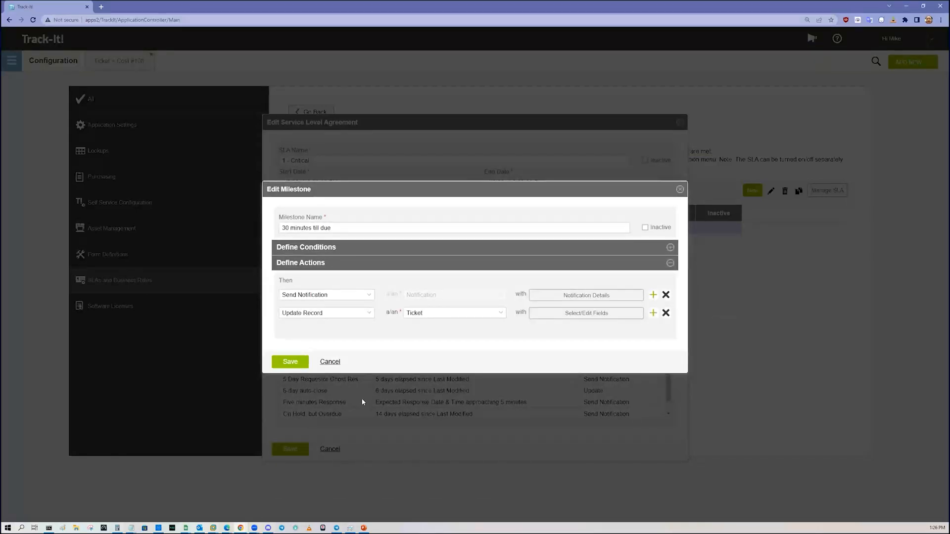
- Examine the Update Record action's technician, status, priority and Custom Text 4 values, and close the field mapping, discarding any changes
click(587, 313)
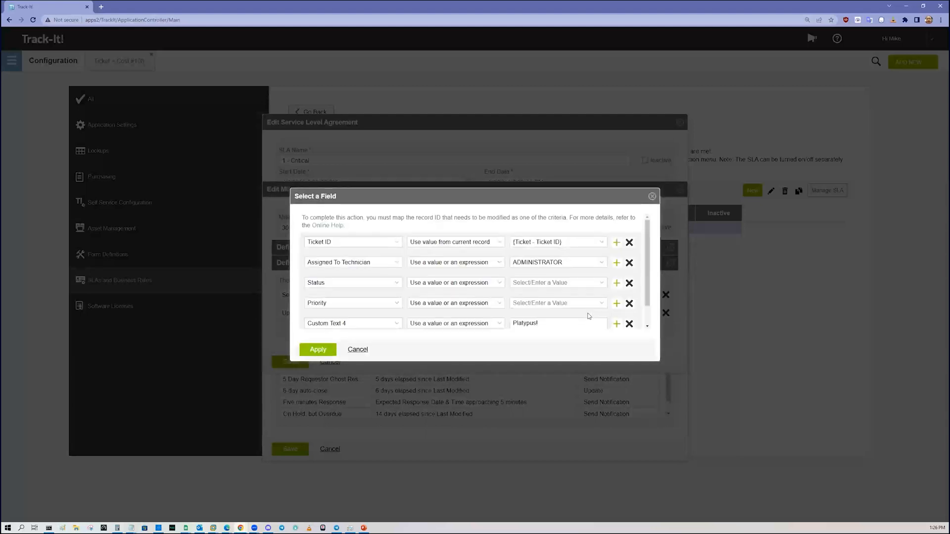
double_click(580, 261)
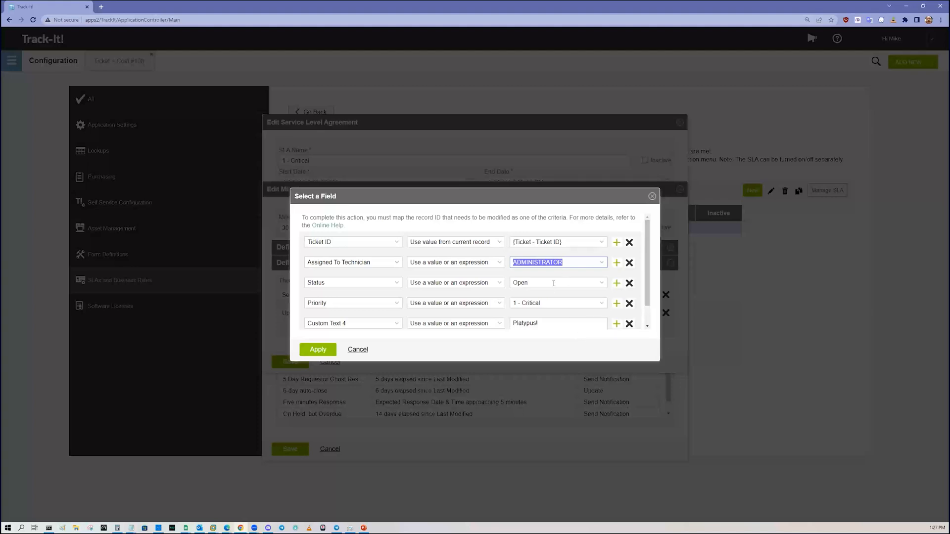
click(554, 282)
click(557, 300)
click(555, 285)
click(557, 304)
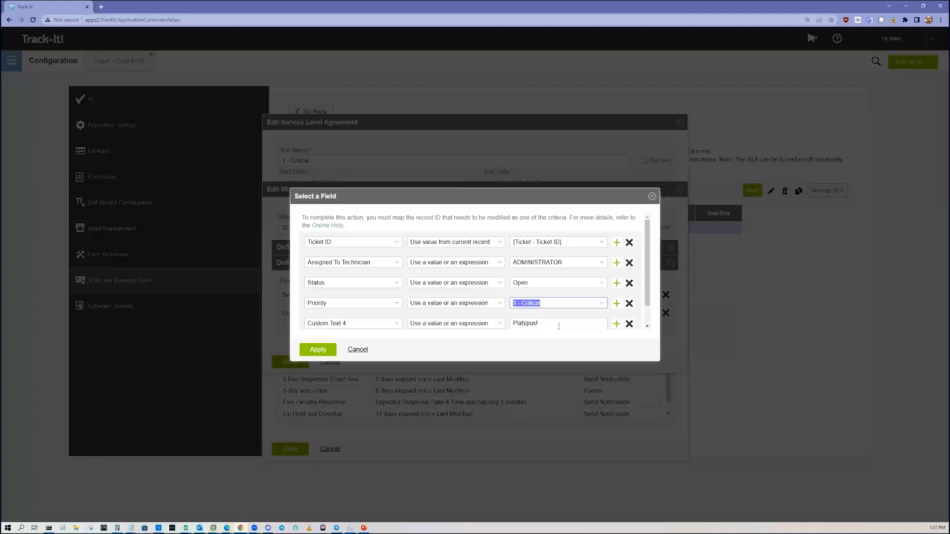
click(557, 324)
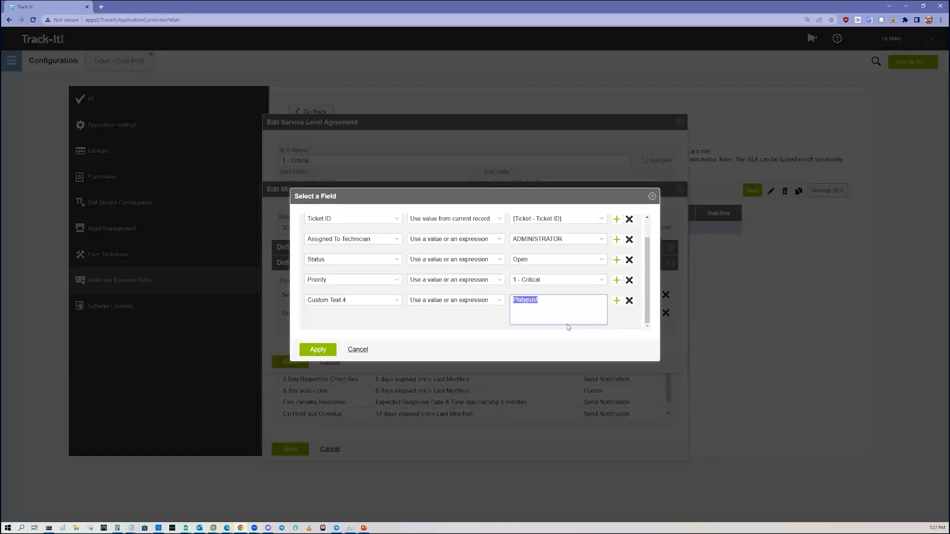
click(653, 198)
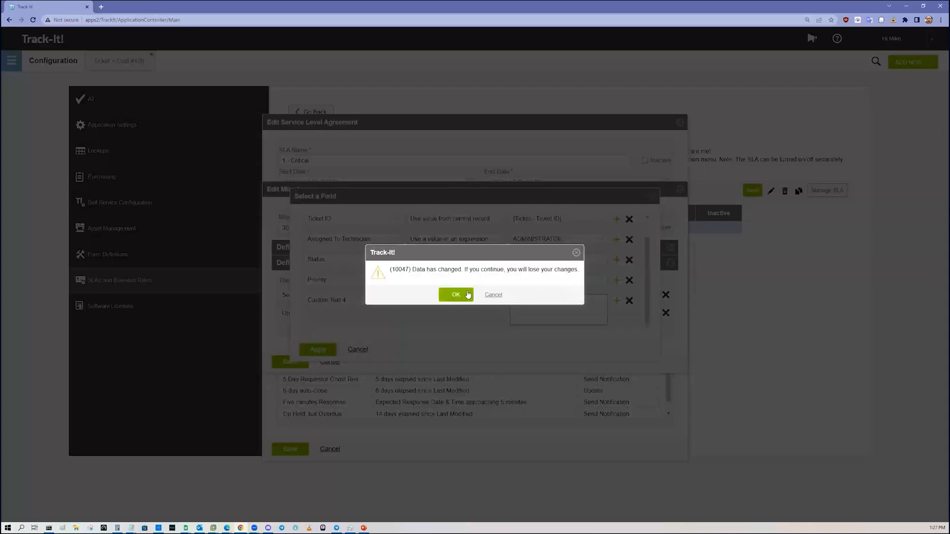
click(468, 295)
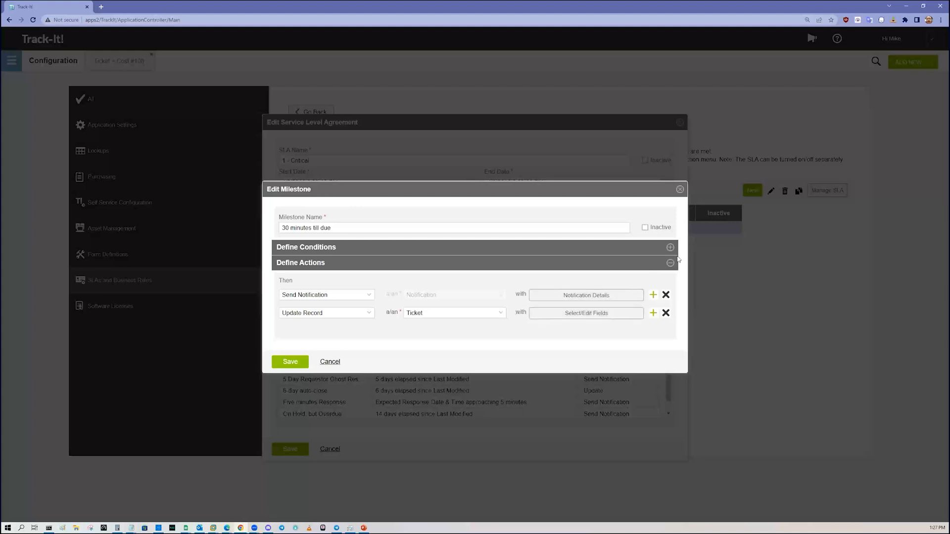
- Close the 30 minutes till due milestone and the 1 - Critical agreement without saving, and return to the configuration
click(680, 191)
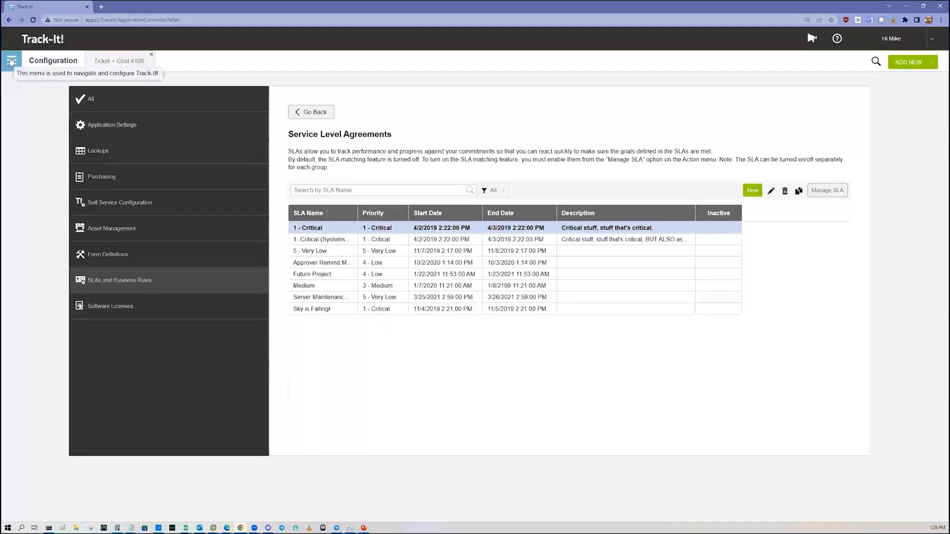
click(10, 62)
click(44, 273)
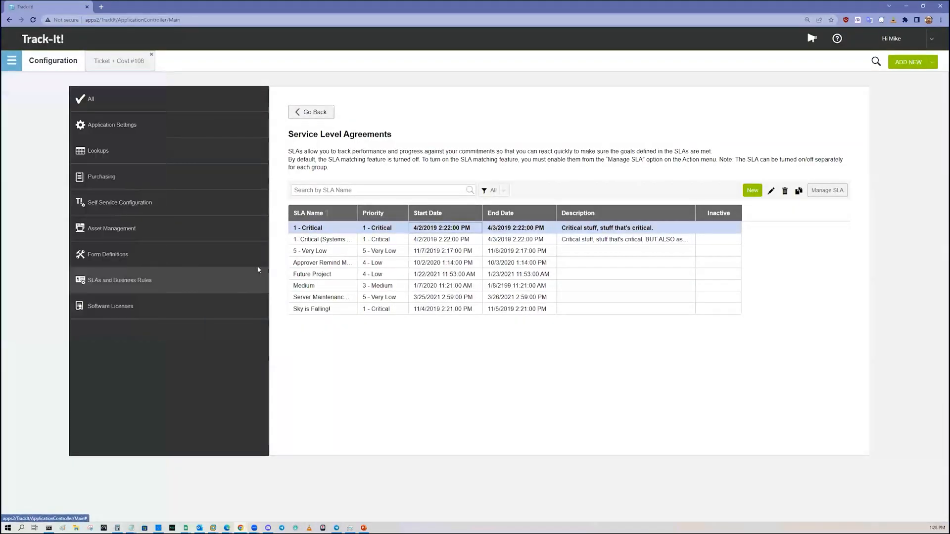
- Browse the Lookups, Application Settings, Purchasing and Self Service Configuration categories, and look through the full list of configuration options
click(205, 148)
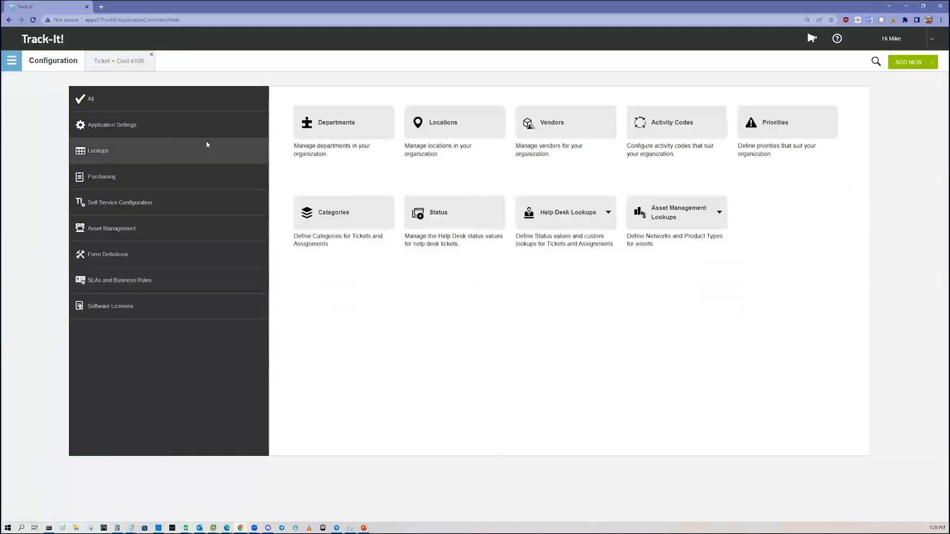
click(207, 127)
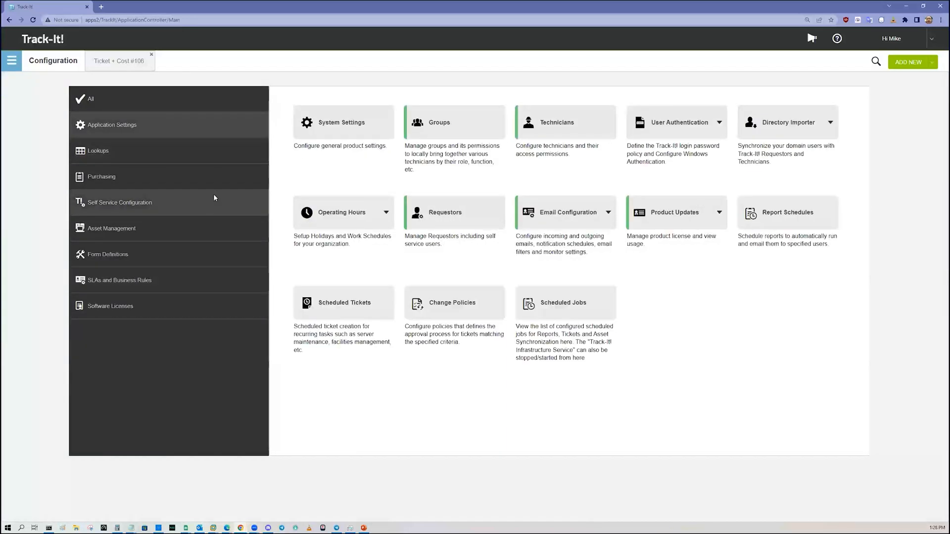
click(168, 155)
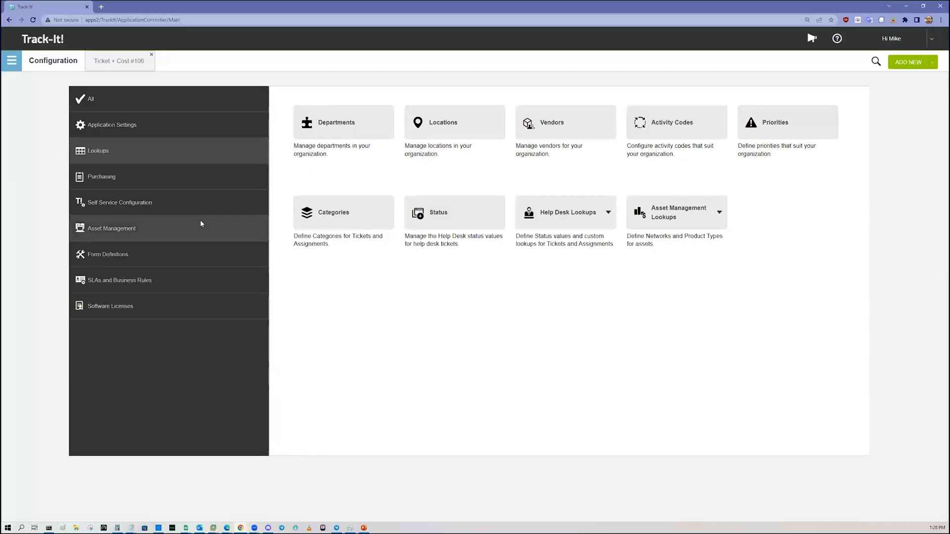
click(151, 184)
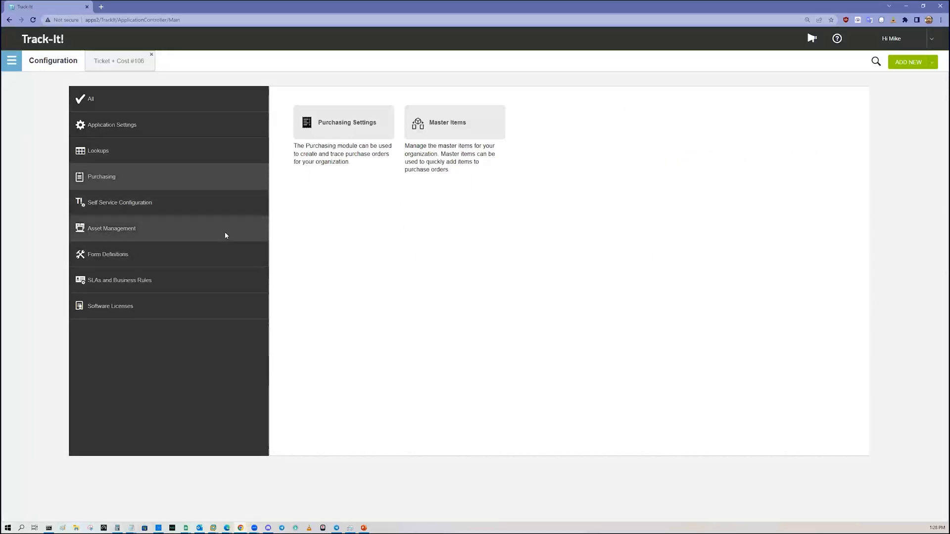
click(156, 206)
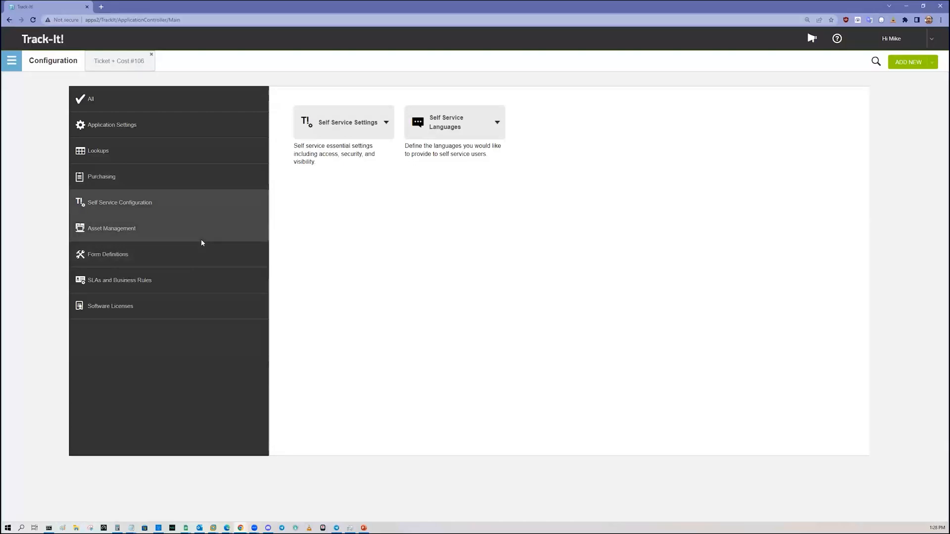
click(182, 126)
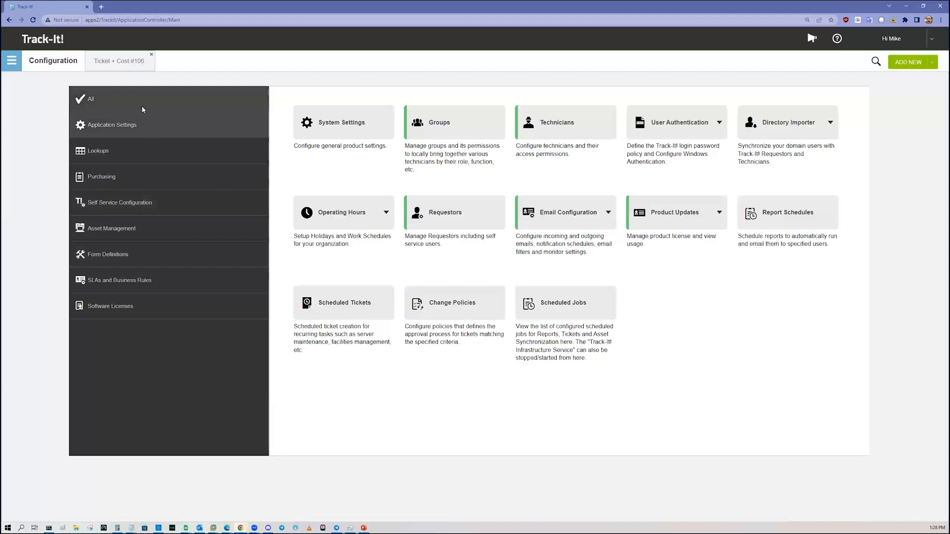
click(89, 107)
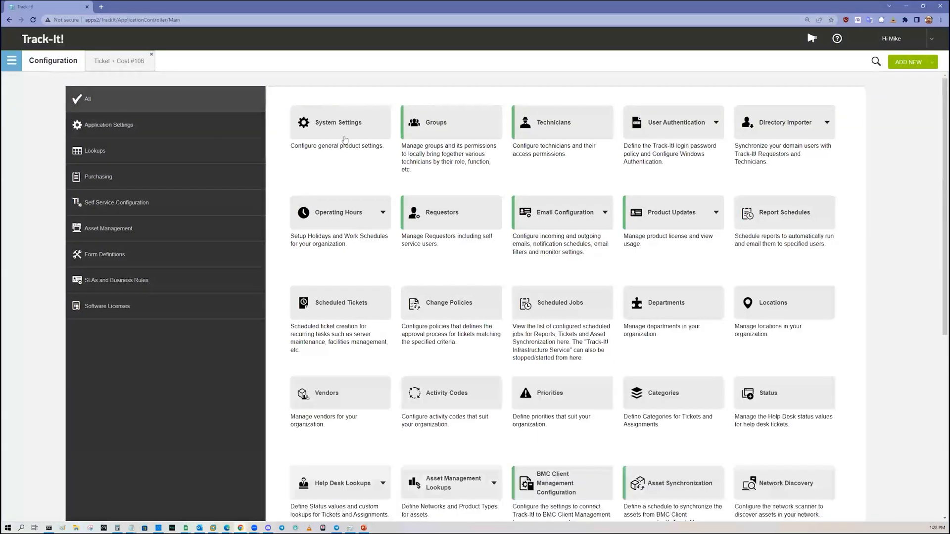
scroll(644, 218, down, 6)
scroll(685, 222, up, 6)
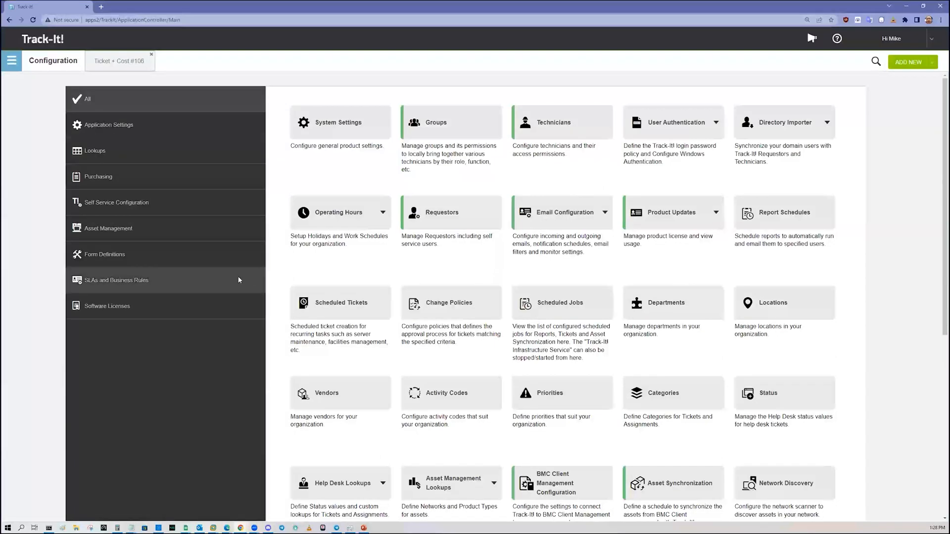
- Review the Application Settings options, including Scheduled Tickets, and show the Lookups options
click(140, 125)
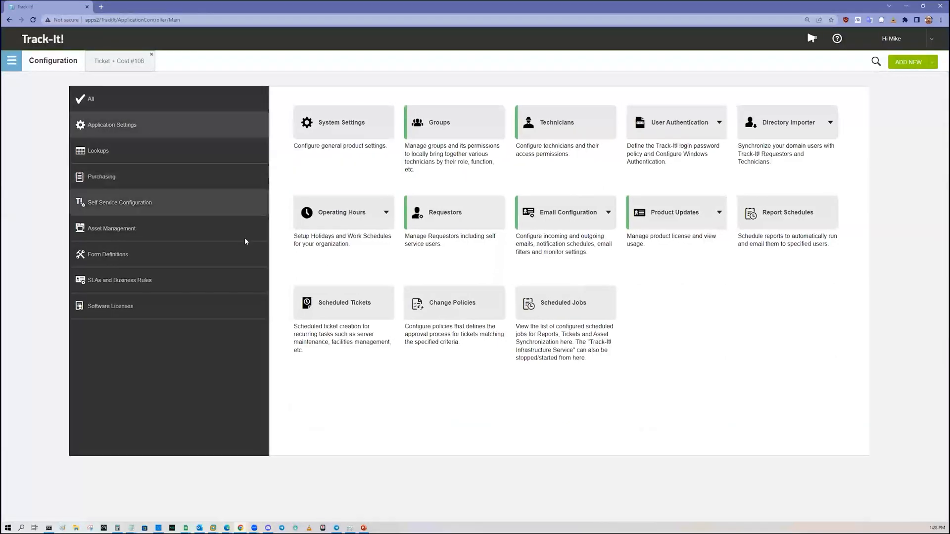
click(347, 306)
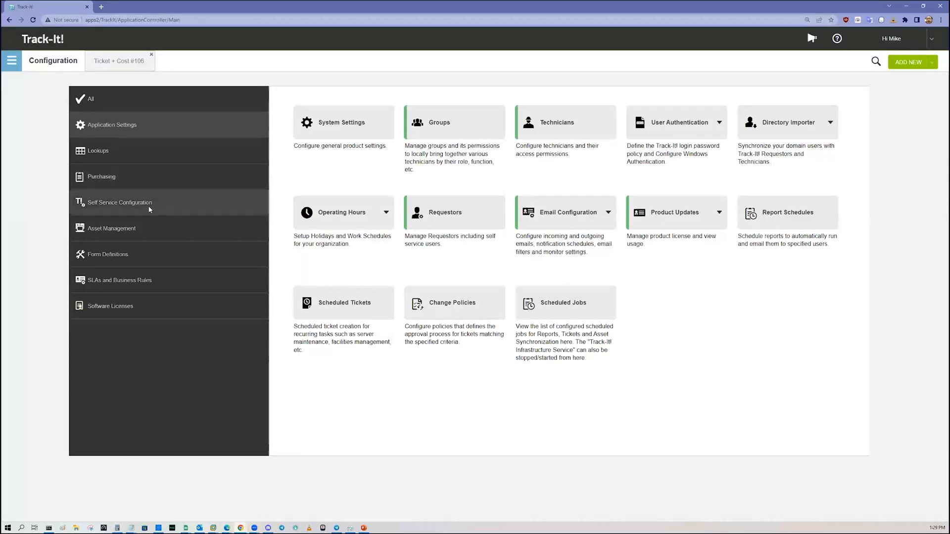
click(123, 150)
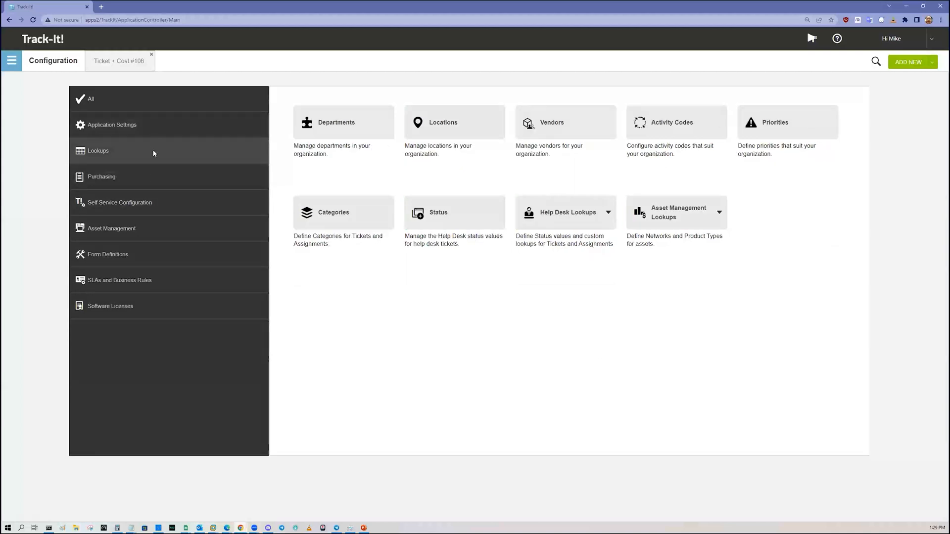